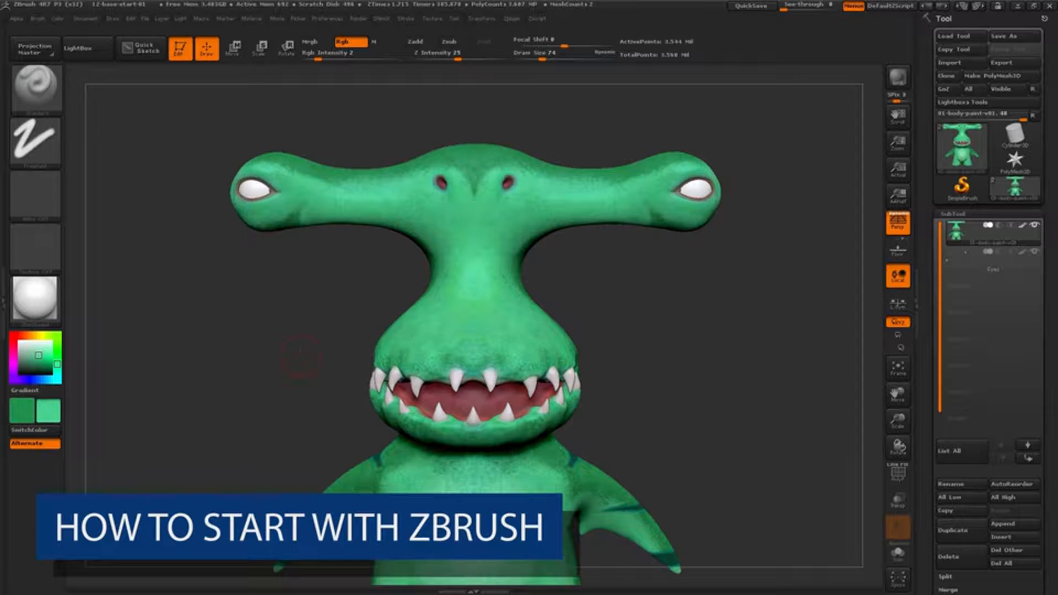
pyautogui.keyDown('alt'); pyautogui.moveTo(294, 362); pyautogui.dragTo(297, 330); pyautogui.keyUp('alt')
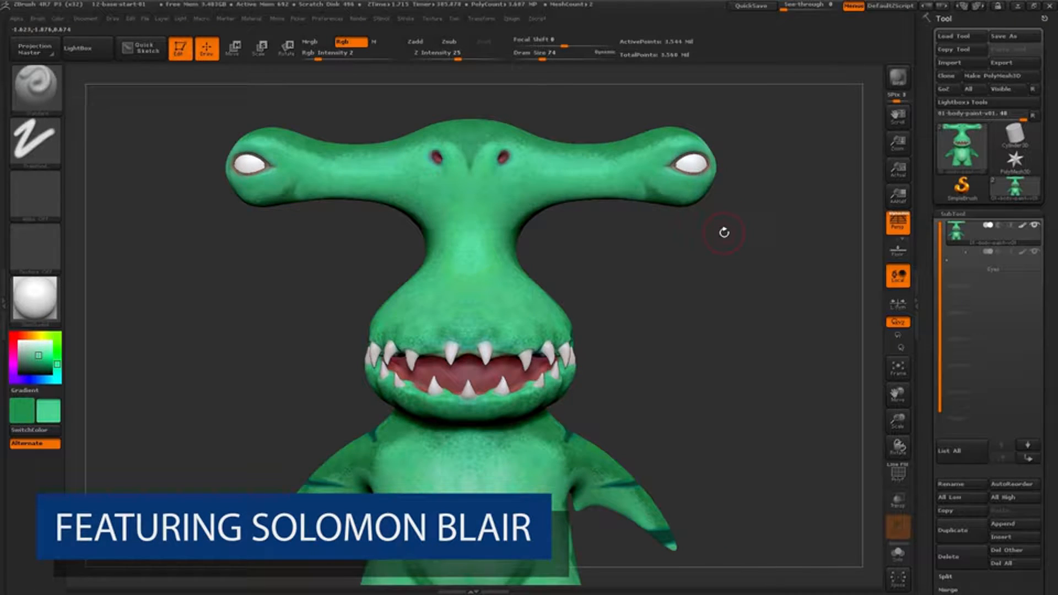
pyautogui.moveTo(735, 240)
pyautogui.mouseDown()
pyautogui.moveTo(763, 245)
pyautogui.moveTo(725, 199)
pyautogui.moveTo(734, 244)
pyautogui.mouseUp()
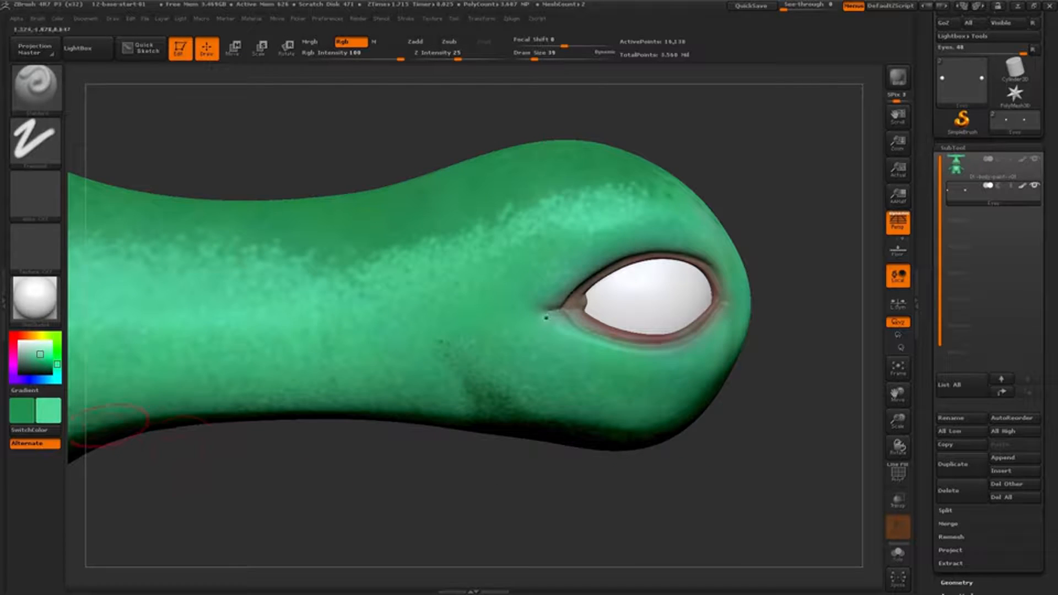
# - Set the main paint colour to a golden yellow with RGB 255, 201, 43
pyautogui.click(59, 409)
pyautogui.click(125, 308)
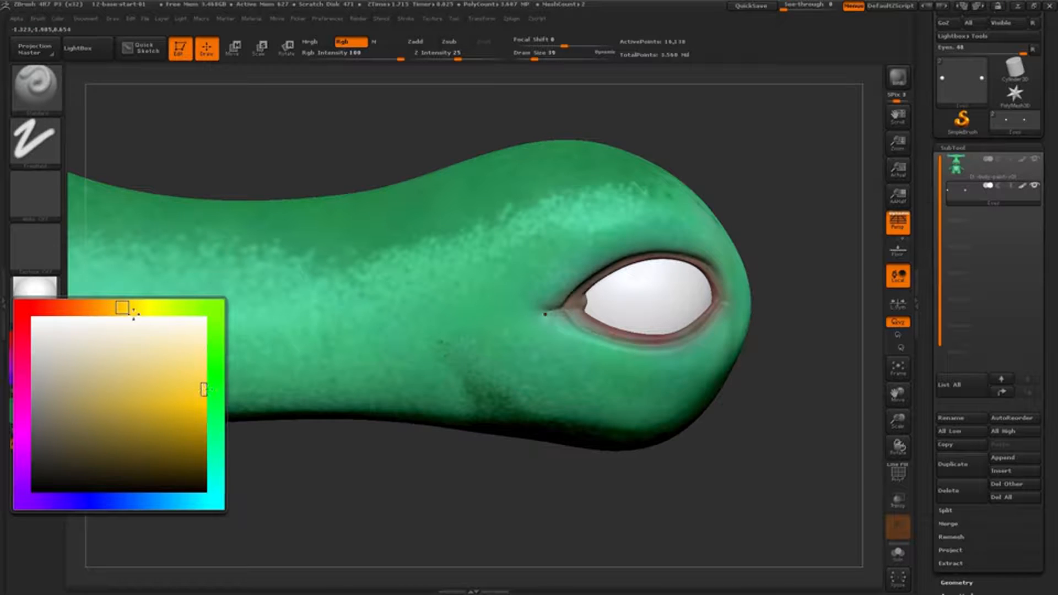
# - Try painting a round yellow iris on the white eyeball with a draw size of 11
pyautogui.keyDown('ctrl'); pyautogui.moveTo(644, 302); pyautogui.dragTo(642, 297, button='right'); pyautogui.keyUp('ctrl')
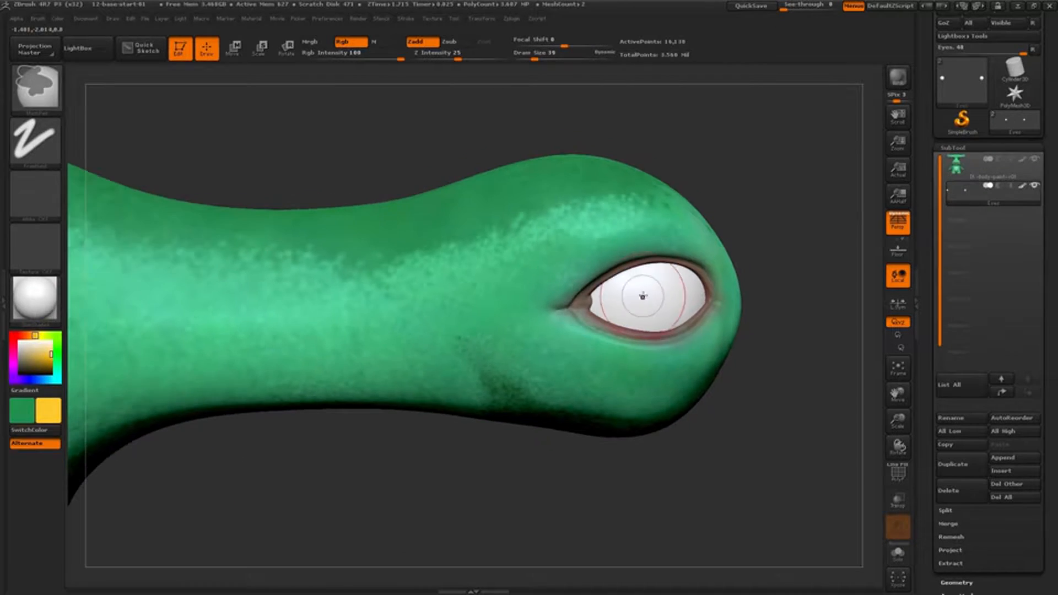
pyautogui.press('s')
pyautogui.moveTo(648, 296); pyautogui.dragTo(664, 300)
pyautogui.click(653, 295)
pyautogui.keyDown('ctrl'); pyautogui.moveTo(658, 300); pyautogui.dragTo(690, 316, button='right'); pyautogui.keyUp('ctrl')
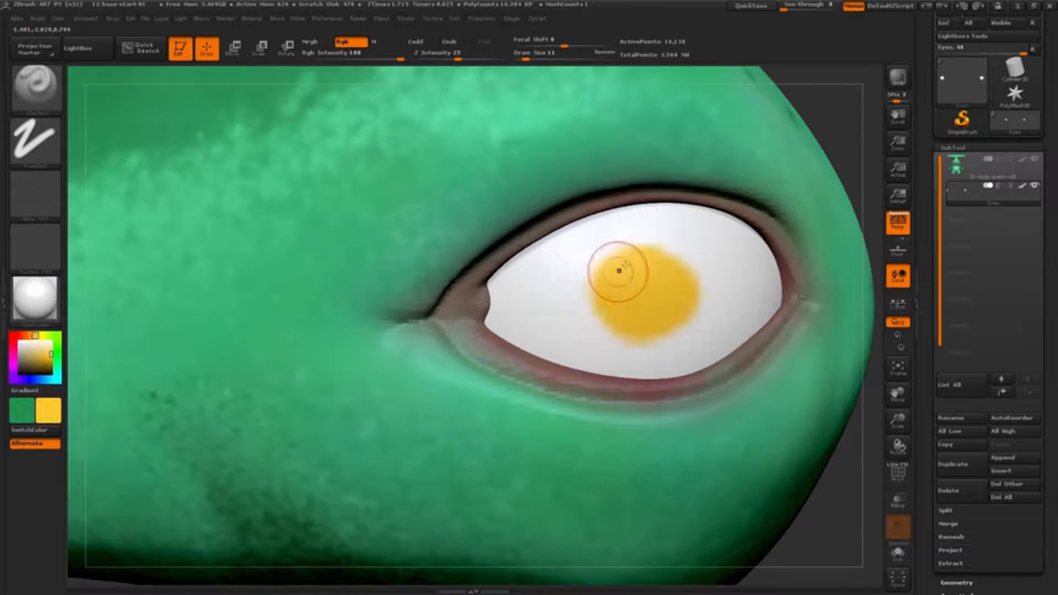
pyautogui.moveTo(619, 270)
pyautogui.mouseDown()
pyautogui.moveTo(620, 298)
pyautogui.moveTo(668, 282)
pyautogui.mouseUp()
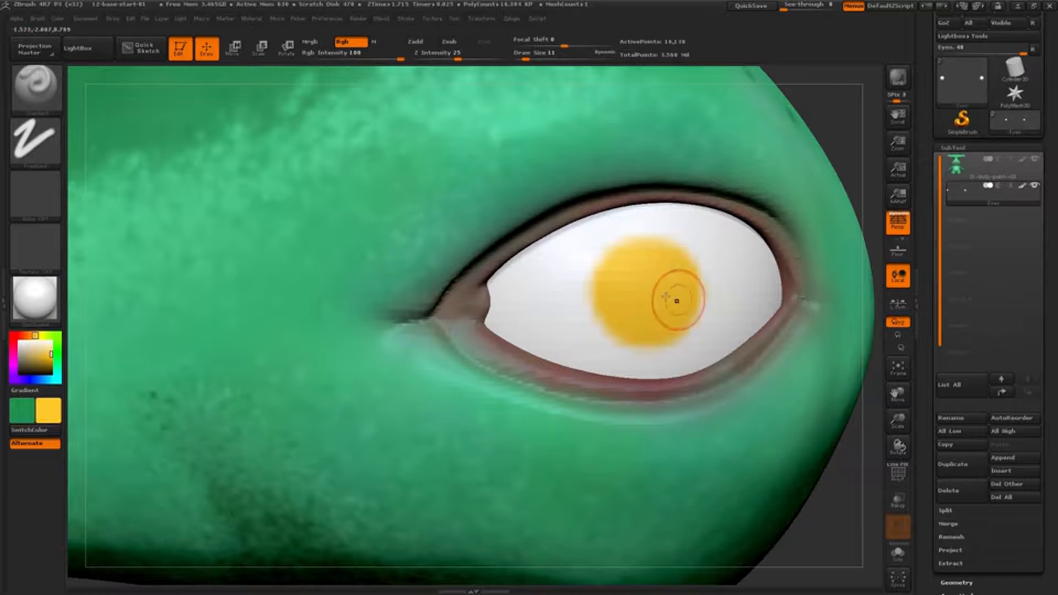
pyautogui.hotkey('ctrl', 'z')
pyautogui.hotkey('ctrl', 'z')
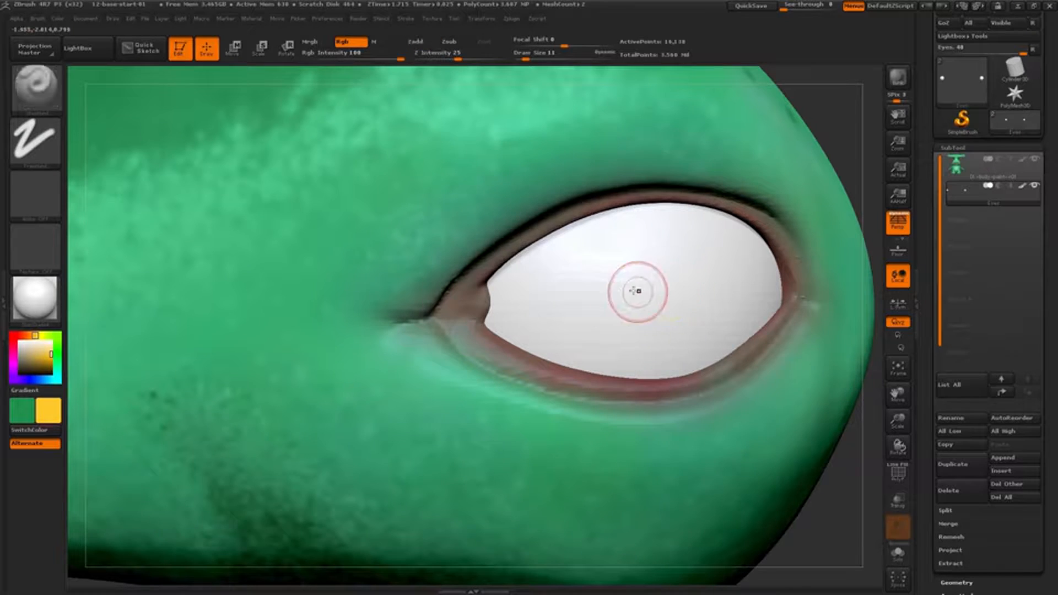
# - Convert the Eyes subtool to a DynaMesh at resolution 128
pyautogui.click(961, 147)
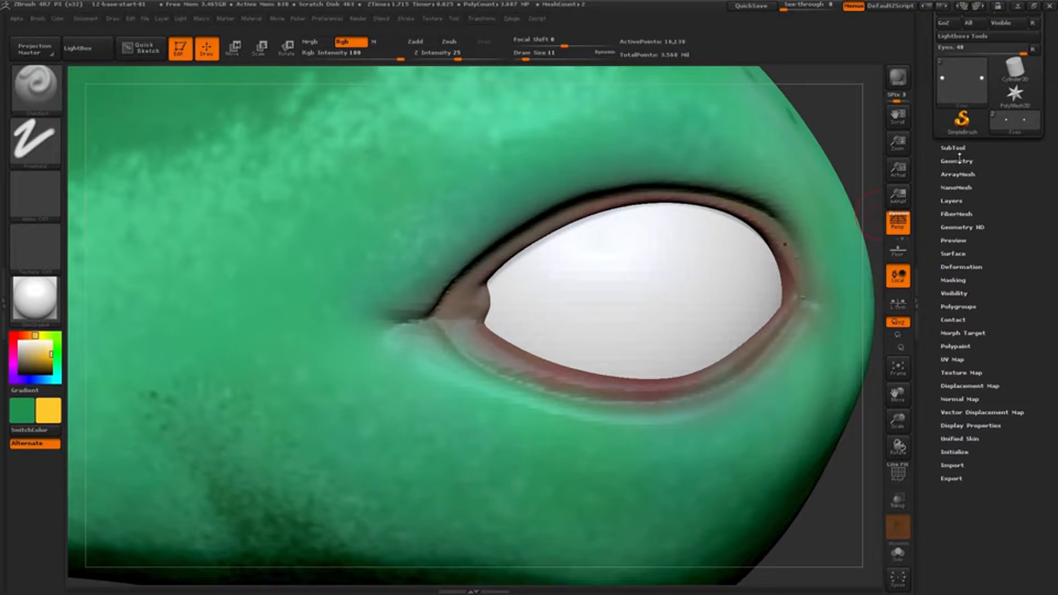
pyautogui.click(959, 160)
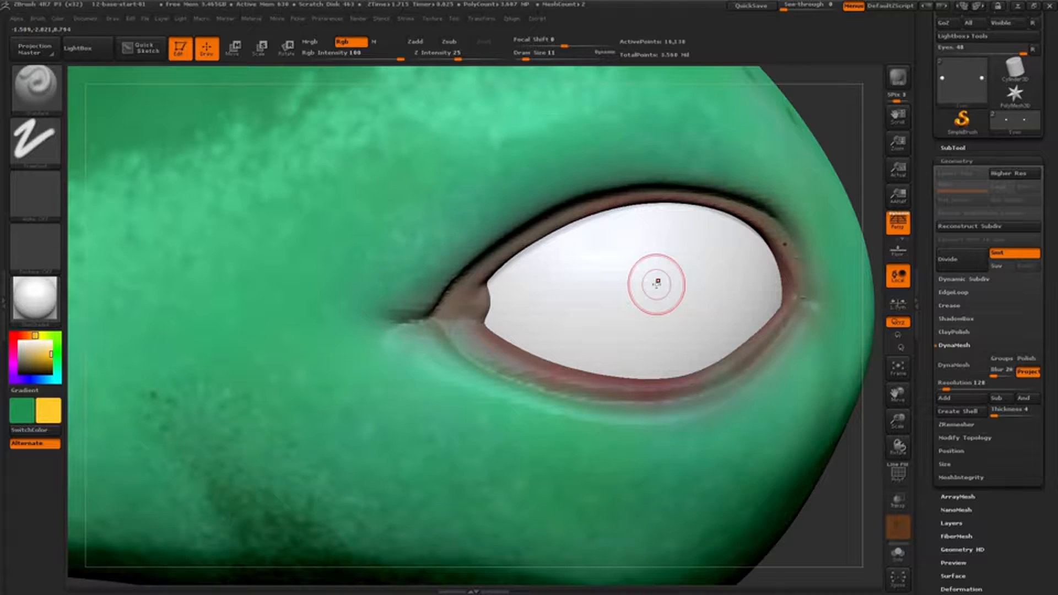
pyautogui.click(967, 369)
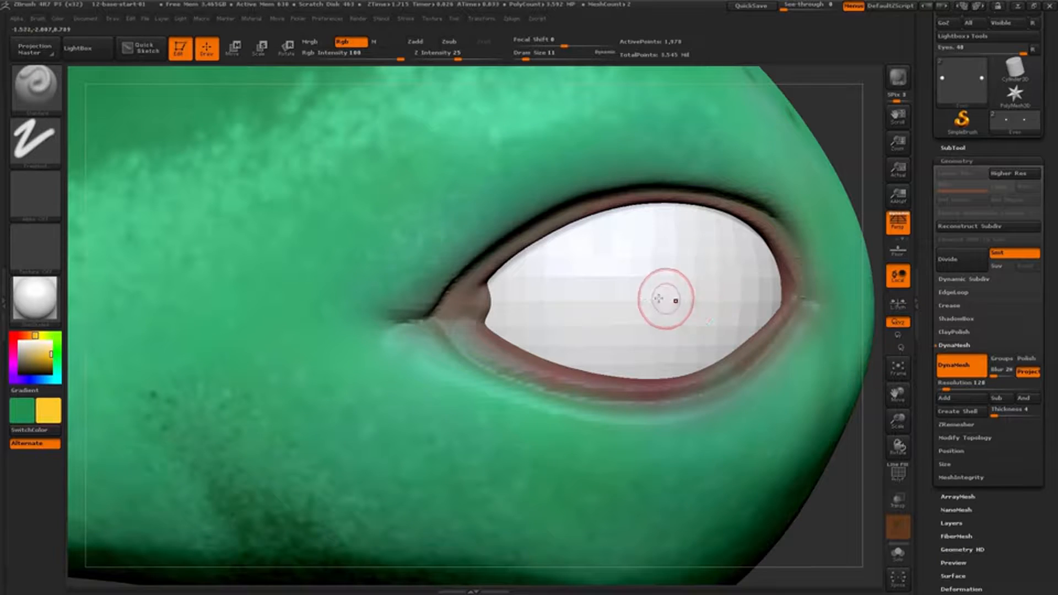
# - Test painting a yellow iris on the low-resolution eyeball with a draw size of 8 and undo the strokes
pyautogui.press('s')
pyautogui.moveTo(668, 300)
pyautogui.mouseDown()
pyautogui.moveTo(655, 297)
pyautogui.moveTo(652, 275)
pyautogui.moveTo(617, 301)
pyautogui.moveTo(615, 255)
pyautogui.mouseUp()
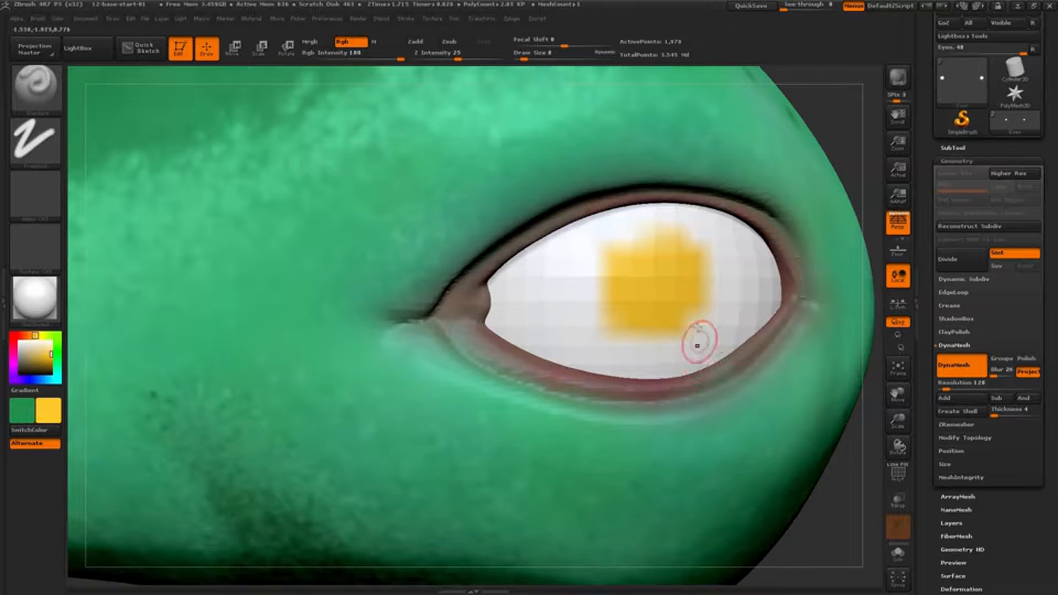
pyautogui.press('ctrl')
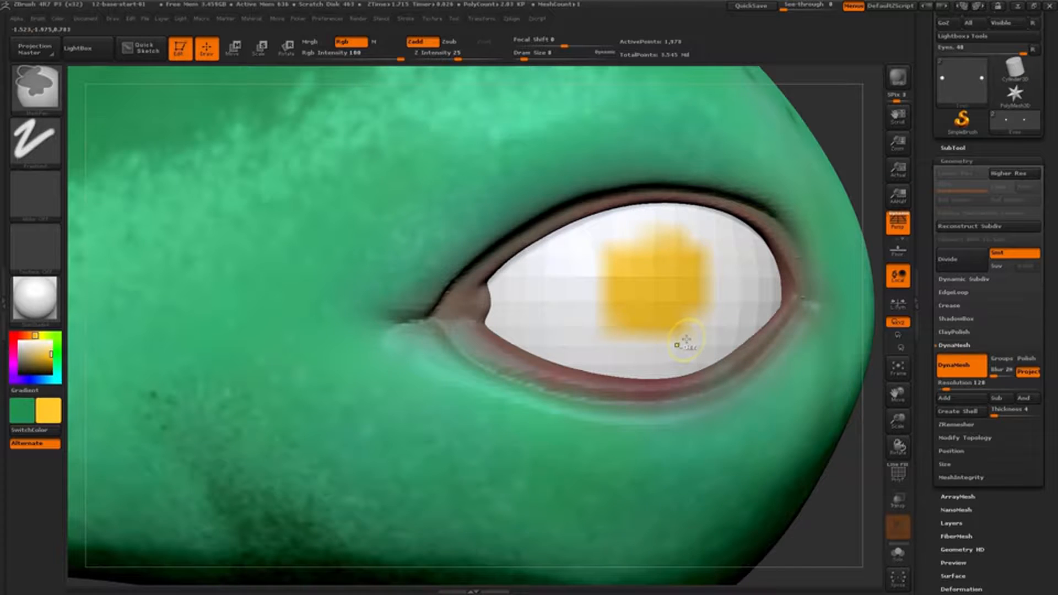
pyautogui.hotkey('ctrl', 'z')
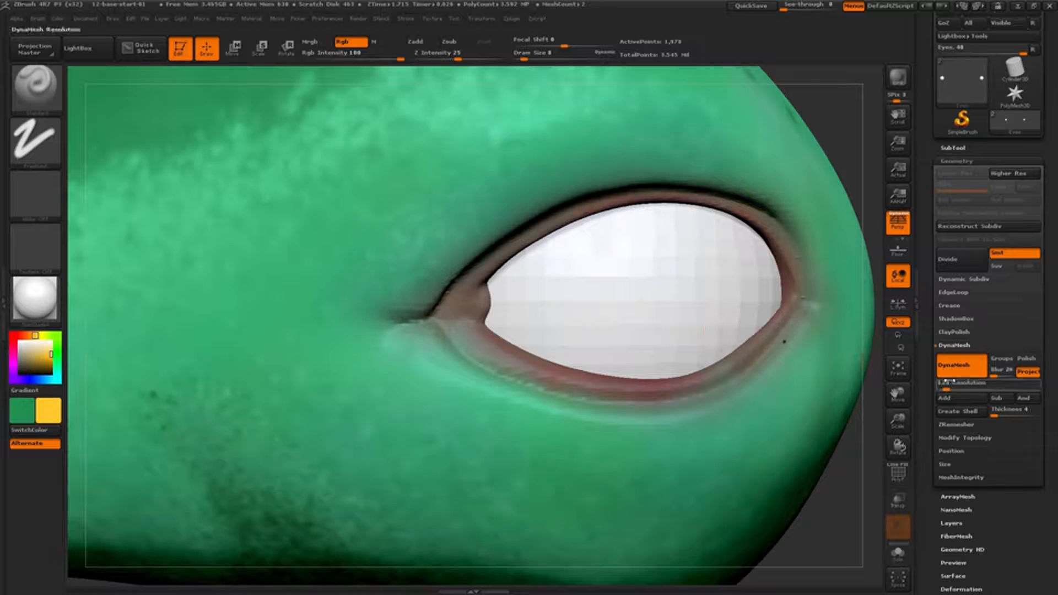
# - Set the DynaMesh resolution of the eyes to 544 and display the polygon wireframe
pyautogui.moveTo(946, 384); pyautogui.dragTo(965, 384)
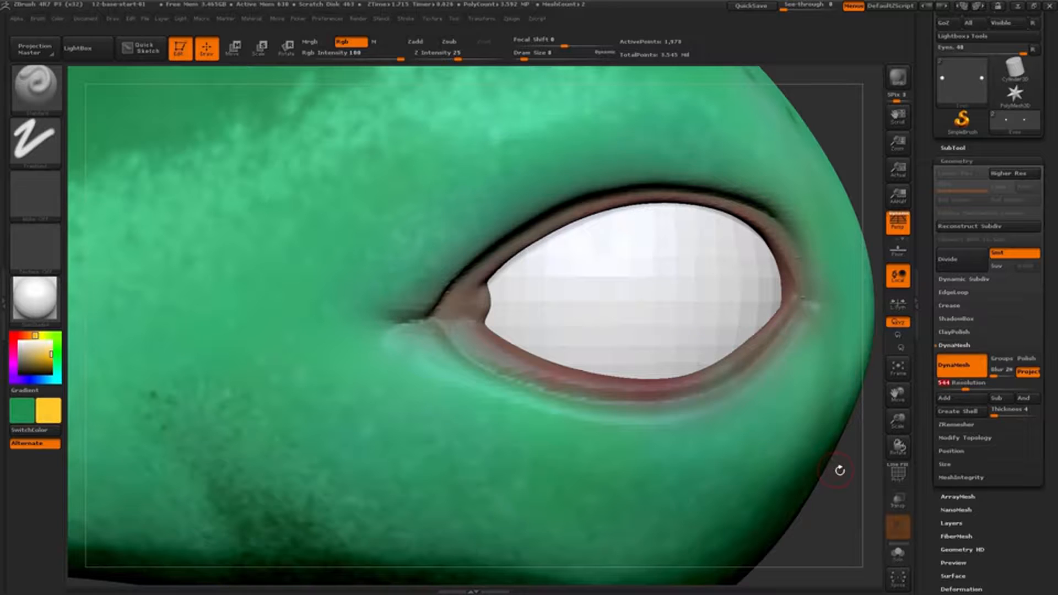
pyautogui.click(897, 473)
pyautogui.moveTo(834, 485); pyautogui.dragTo(821, 455)
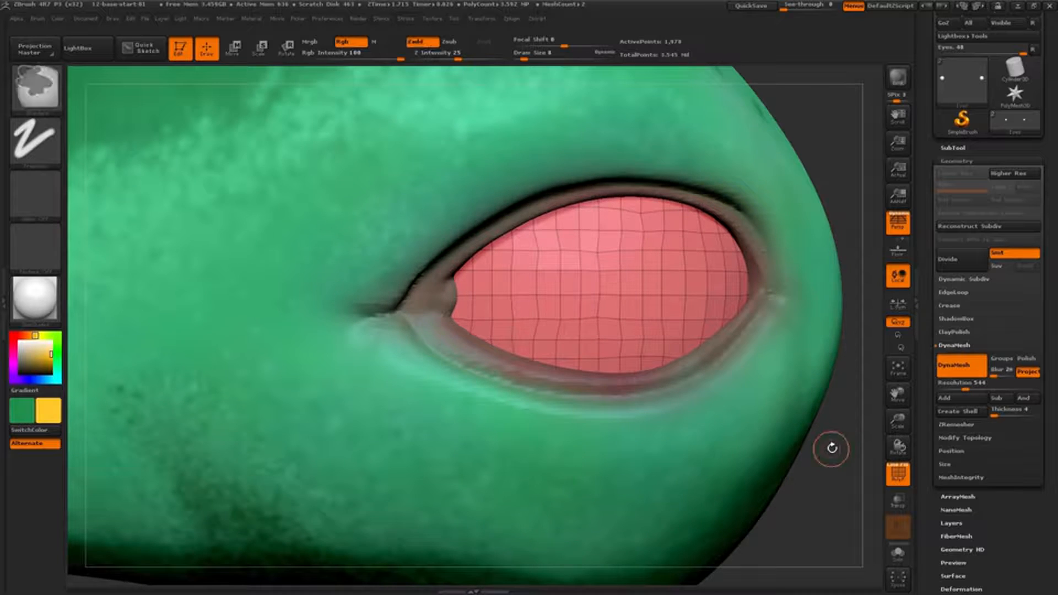
pyautogui.keyDown('ctrl'); pyautogui.moveTo(826, 445); pyautogui.dragTo(851, 495); pyautogui.keyUp('ctrl')
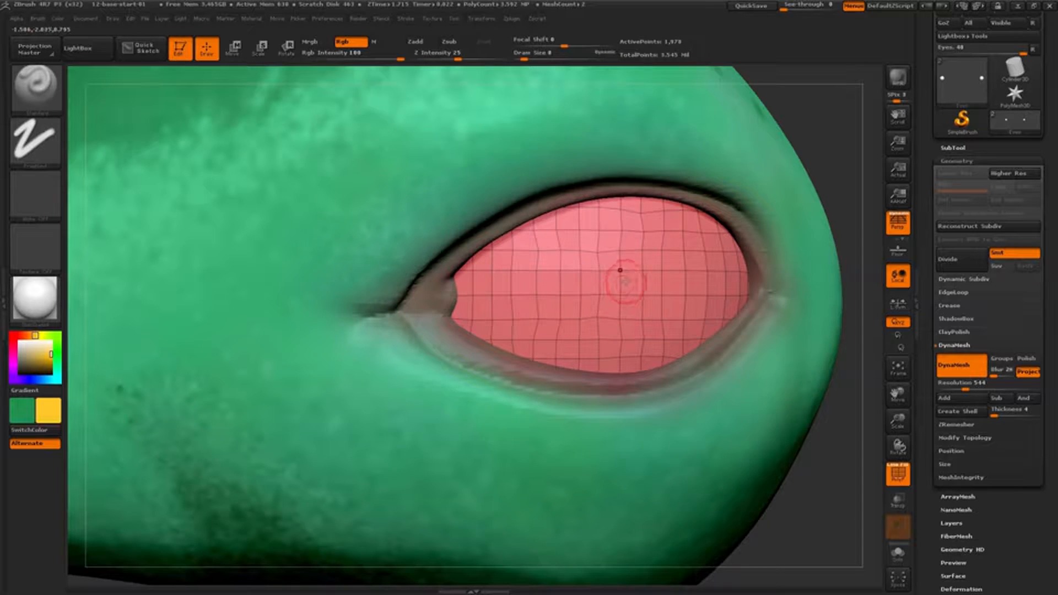
# - Smooth across the middle of the eyeball and remesh it with DynaMesh at resolution 544
pyautogui.moveTo(643, 280); pyautogui.dragTo(642, 270, button='right')
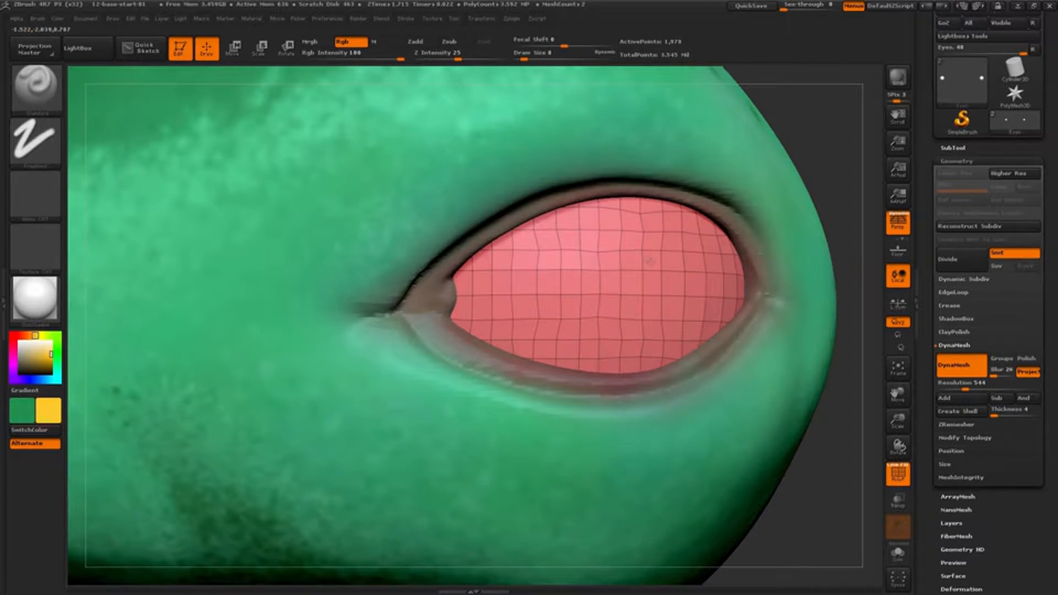
pyautogui.moveTo(650, 262)
pyautogui.mouseDown(button='right')
pyautogui.moveTo(689, 260)
pyautogui.moveTo(638, 249)
pyautogui.mouseUp(button='right')
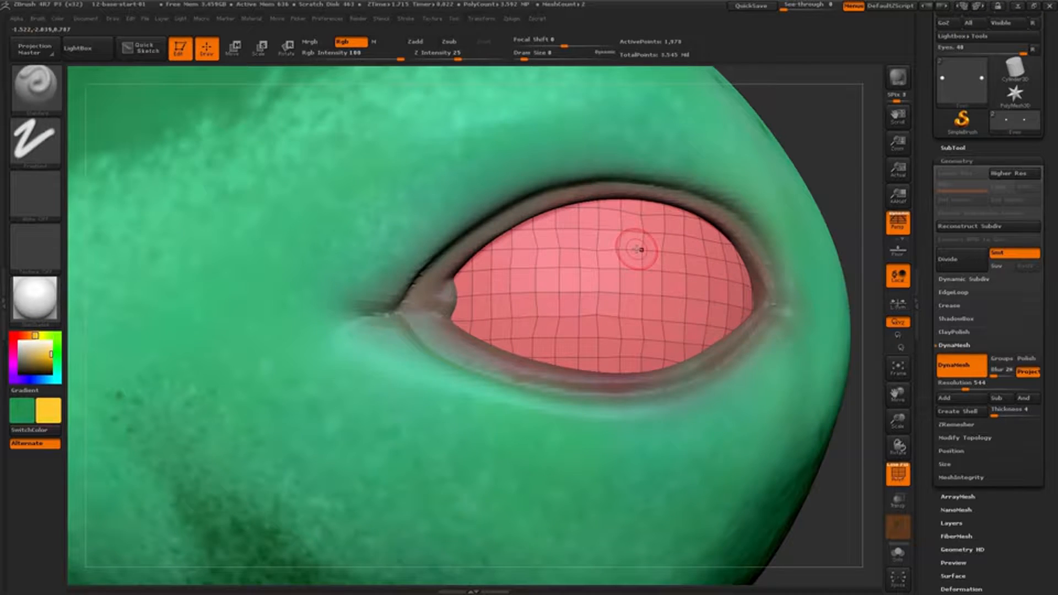
pyautogui.press('shift')
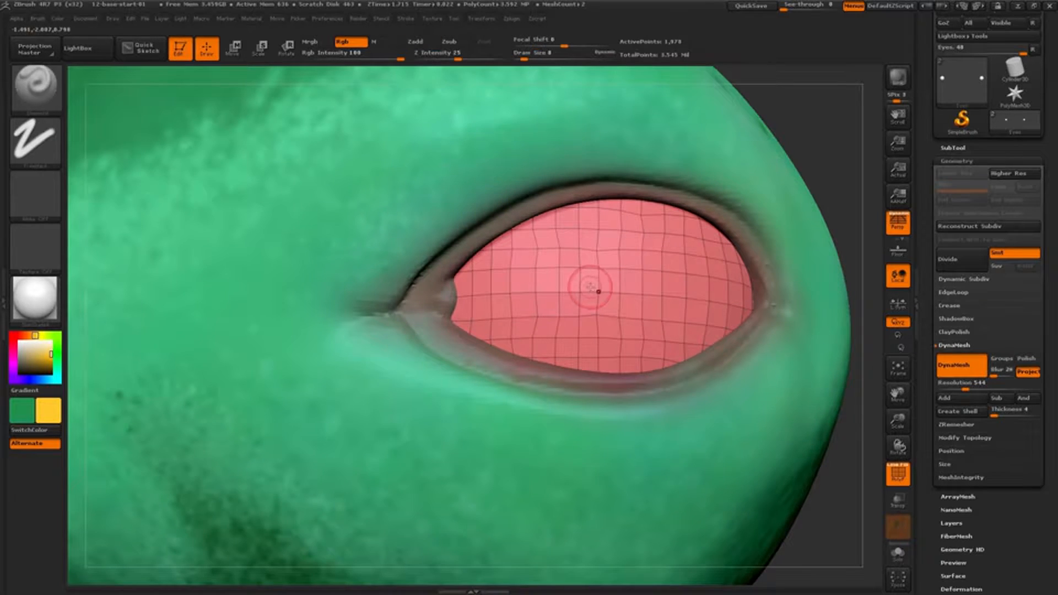
pyautogui.moveTo(598, 267)
pyautogui.keyDown('shift'); pyautogui.mouseDown()
pyautogui.moveTo(642, 237)
pyautogui.moveTo(529, 265)
pyautogui.moveTo(584, 317)
pyautogui.moveTo(650, 326)
pyautogui.moveTo(653, 279)
pyautogui.moveTo(542, 292)
pyautogui.moveTo(668, 333)
pyautogui.mouseUp(); pyautogui.keyUp('shift')
pyautogui.keyDown('ctrl'); pyautogui.moveTo(836, 106); pyautogui.dragTo(852, 156); pyautogui.keyUp('ctrl')
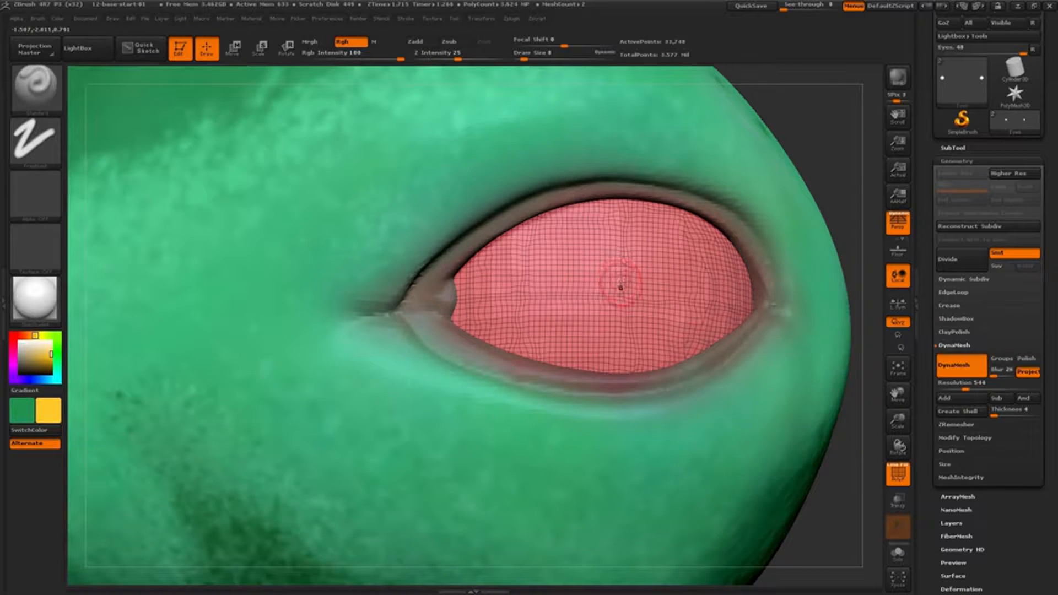
# - Smooth the faceted eyeball surface with the wireframe hidden and remesh it with DynaMesh at resolution 888
pyautogui.press('shift')
pyautogui.hotkey('shift', 'f')
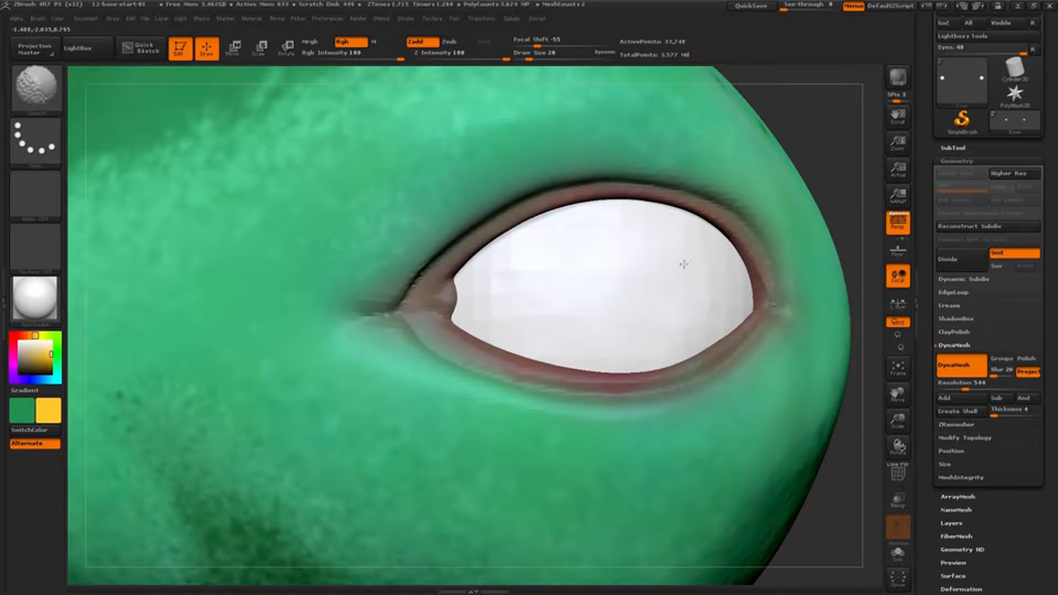
pyautogui.moveTo(614, 292)
pyautogui.mouseDown()
pyautogui.moveTo(615, 267)
pyautogui.moveTo(598, 300)
pyautogui.moveTo(614, 261)
pyautogui.moveTo(633, 260)
pyautogui.mouseUp()
pyautogui.press('ctrl')
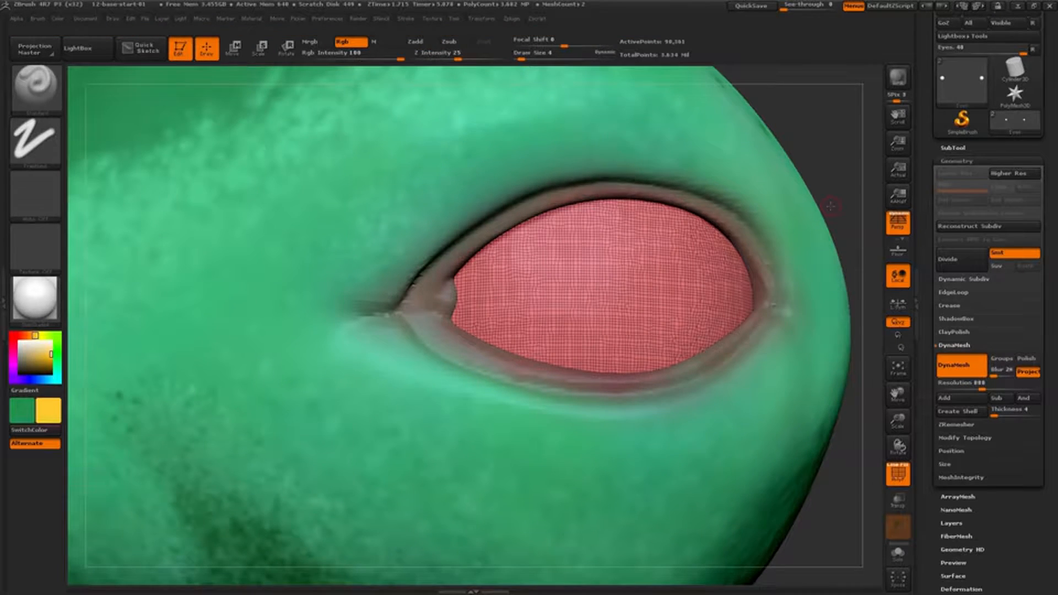
# - Adjust the draw size for painting the iris and hide the polygon wireframe on the eyeball
pyautogui.press('s')
pyautogui.moveTo(593, 292); pyautogui.dragTo(601, 292)
pyautogui.hotkey('shift', 'f')
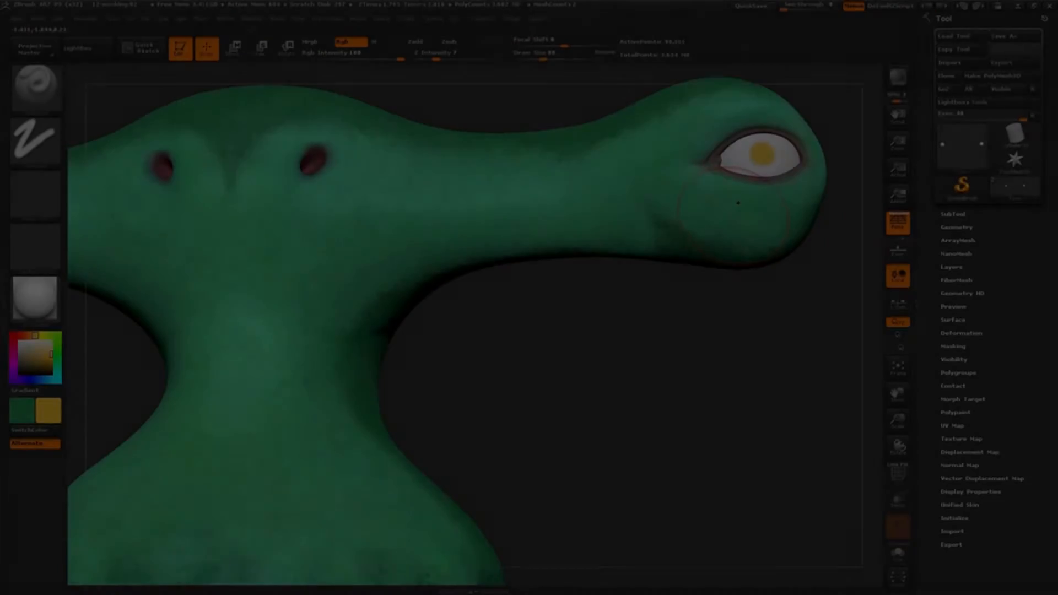
# - Reduce the draw size to 46 and switch the material to ToyPlastic for glossy highlights on the eyes
pyautogui.moveTo(736, 207)
pyautogui.keyDown('alt'); pyautogui.mouseDown(button='right')
pyautogui.moveTo(677, 277)
pyautogui.moveTo(646, 340)
pyautogui.moveTo(643, 314)
pyautogui.moveTo(630, 323)
pyautogui.mouseUp(button='right'); pyautogui.keyUp('alt')
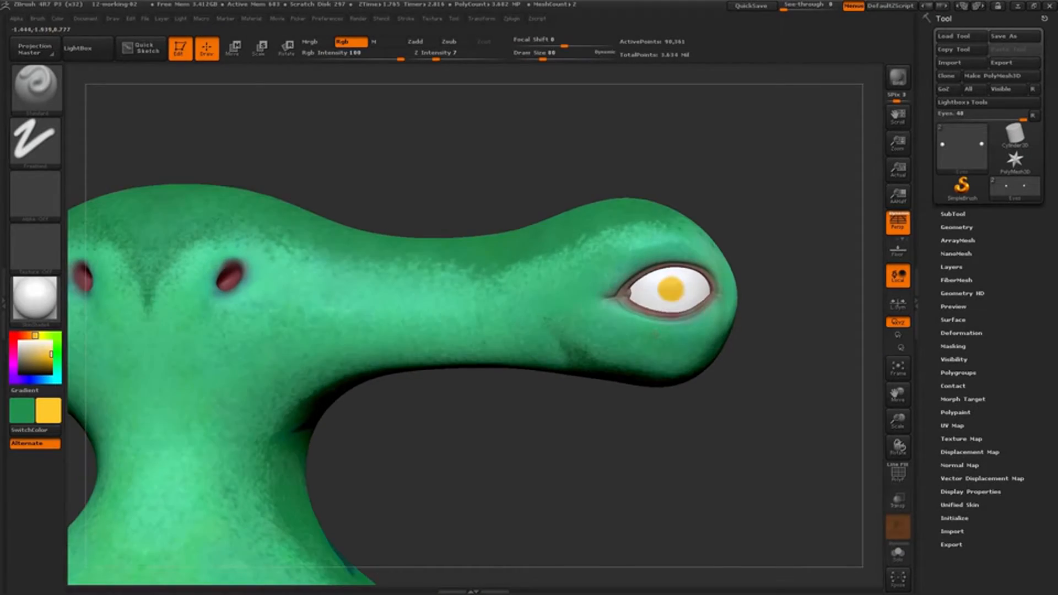
pyautogui.press('[')
pyautogui.press('[')
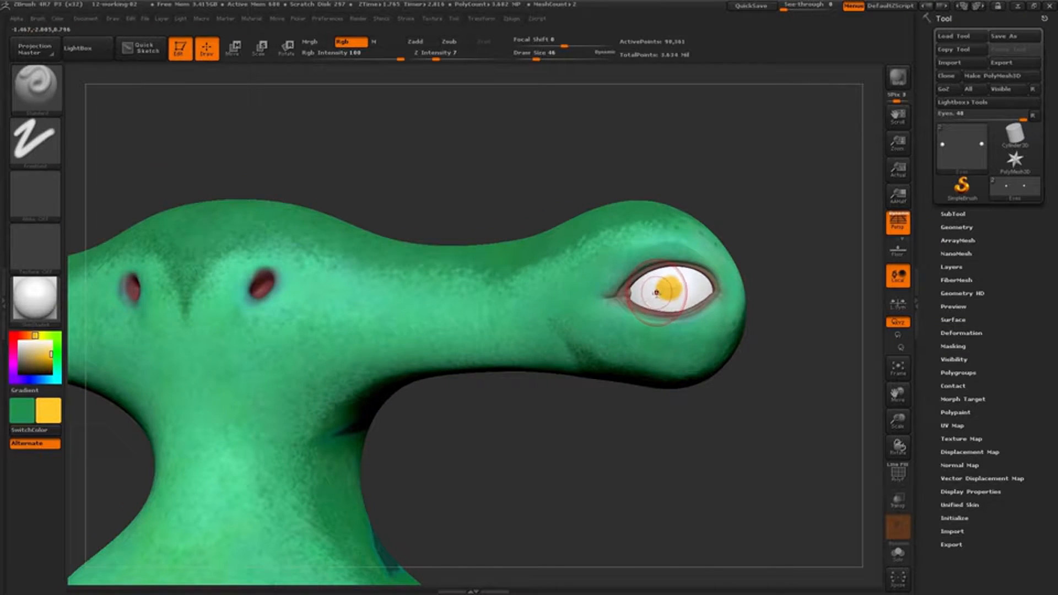
pyautogui.click(34, 300)
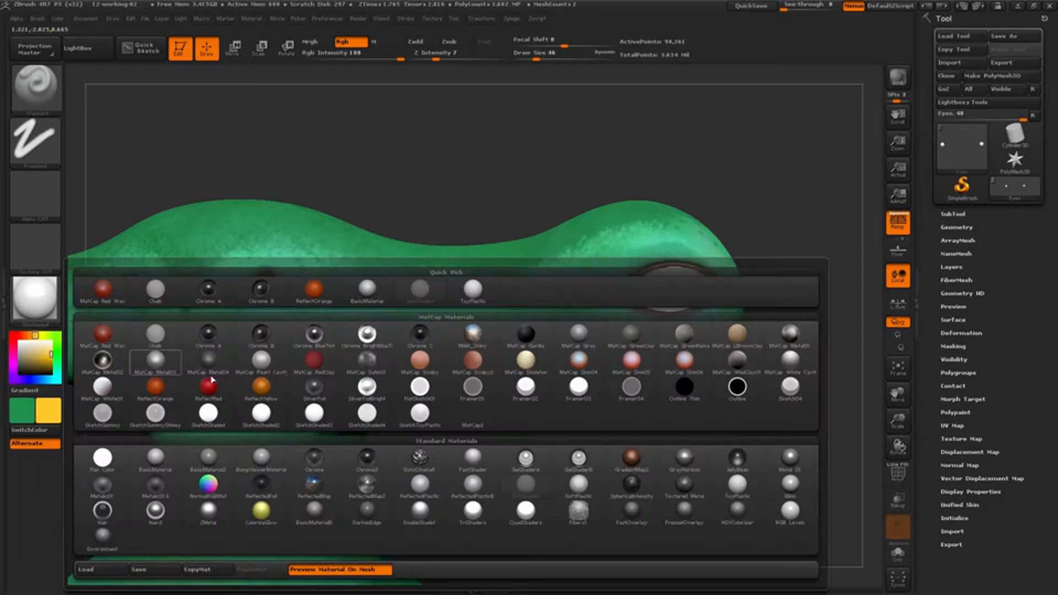
pyautogui.click(738, 487)
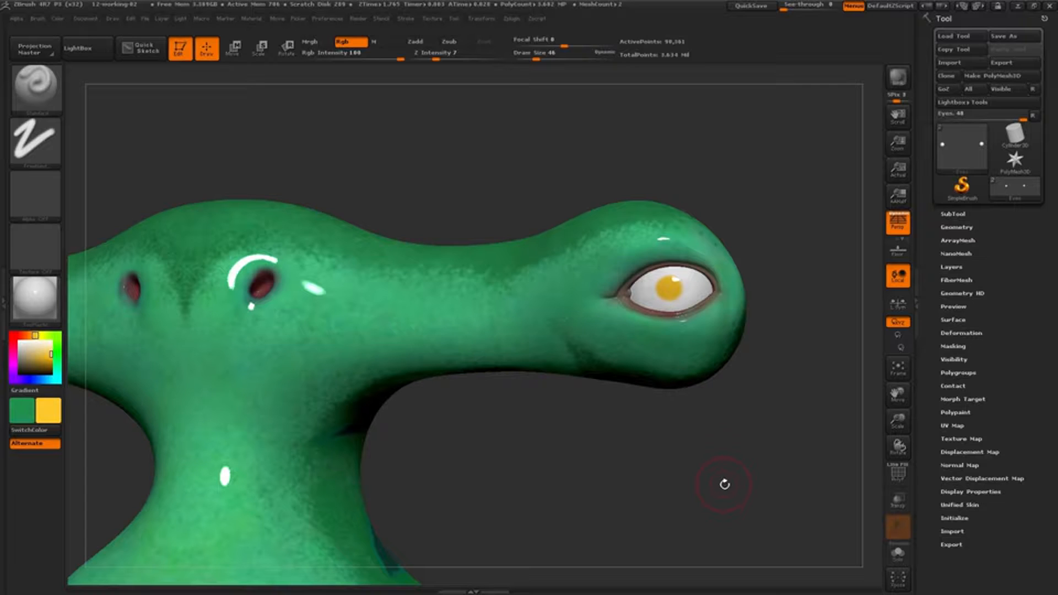
pyautogui.moveTo(722, 489); pyautogui.dragTo(733, 477)
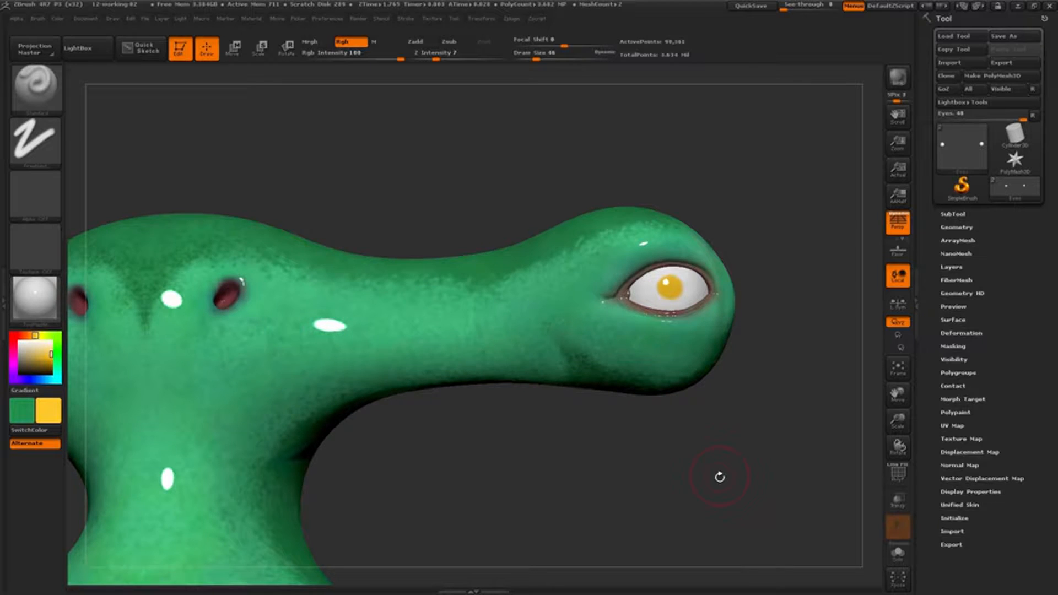
# - Expand the SubTool list with the Eyes subtool active and set the draw size to 33
pyautogui.click(950, 214)
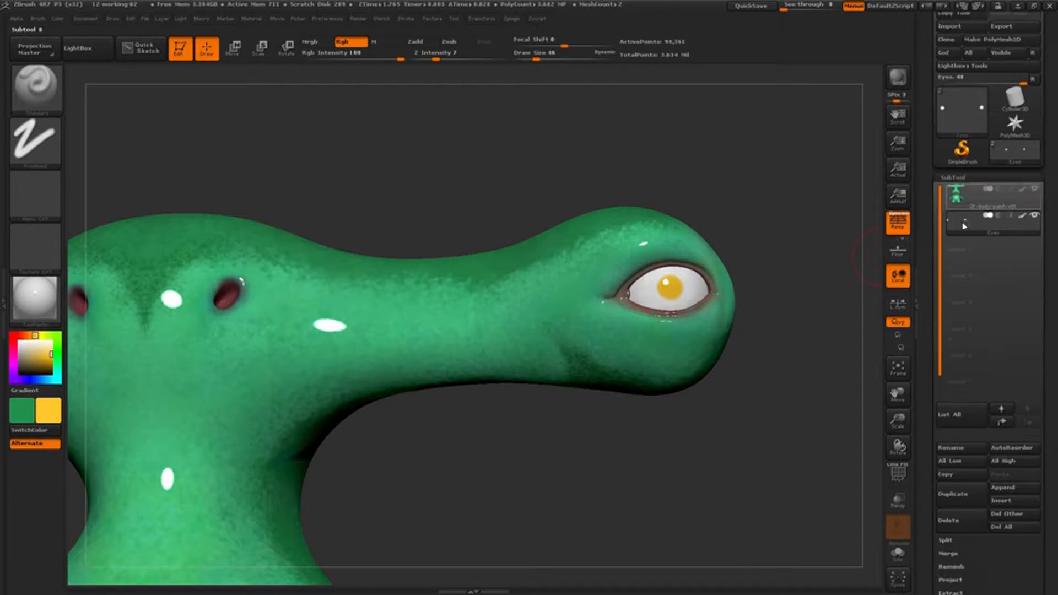
pyautogui.moveTo(959, 174)
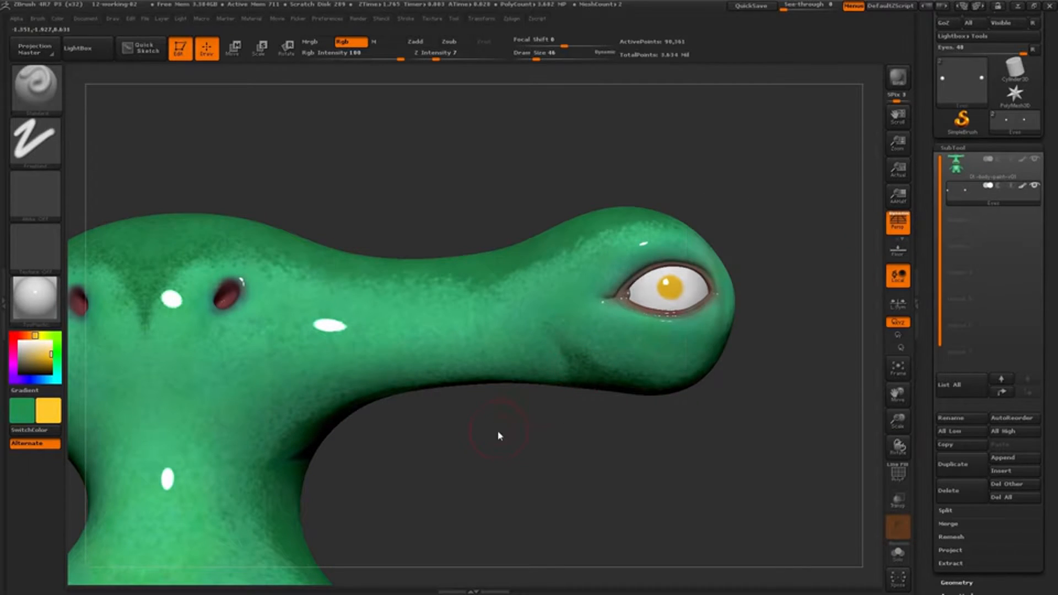
pyautogui.press('s')
pyautogui.moveTo(498, 435); pyautogui.dragTo(495, 434)
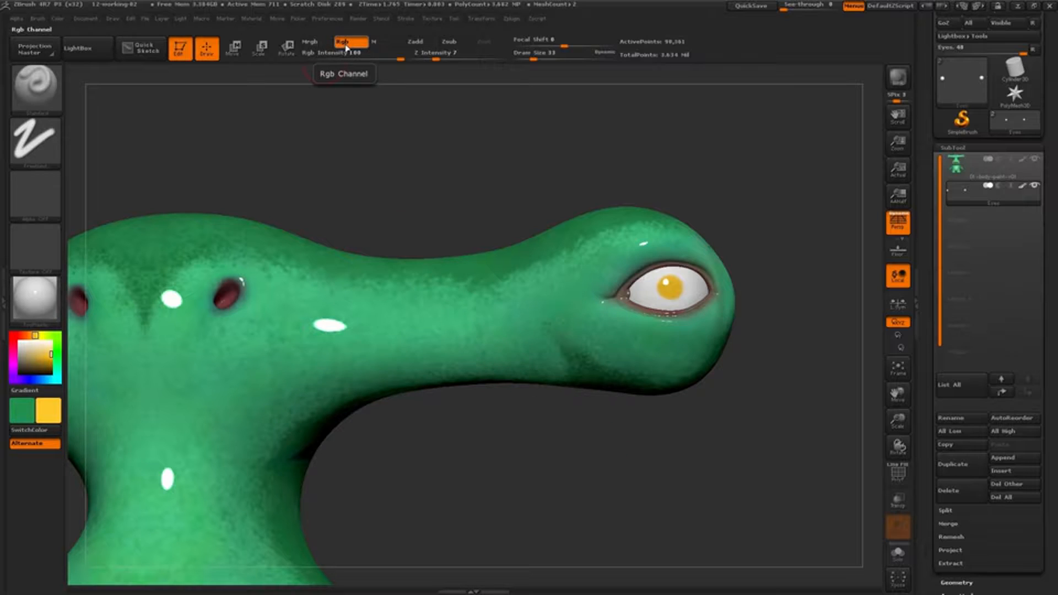
# - Switch the paint mode from Rgb to the material-only M channel
pyautogui.click(320, 43)
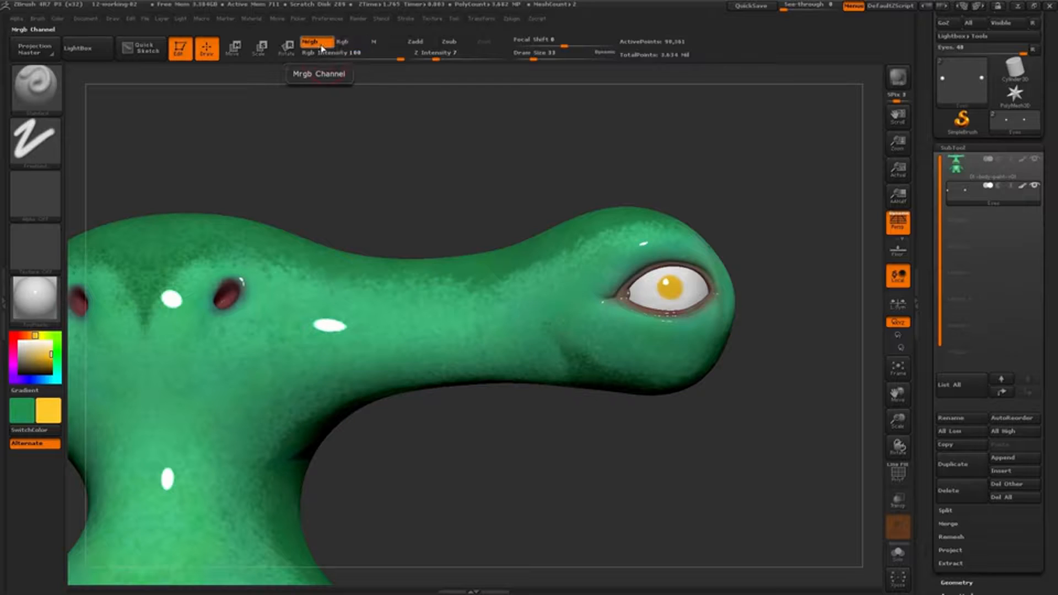
pyautogui.click(380, 44)
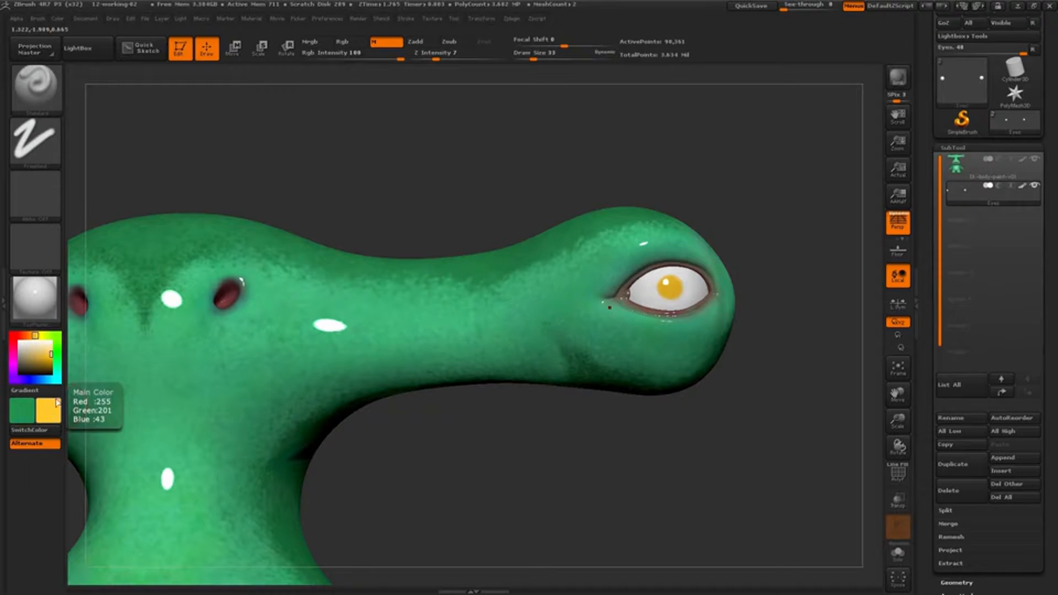
pyautogui.click(346, 44)
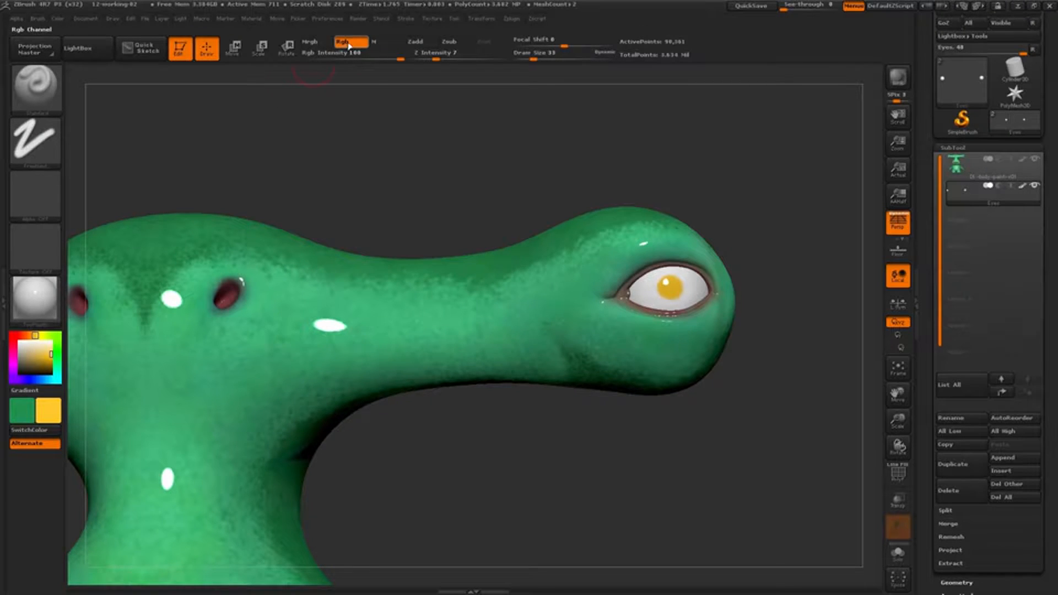
pyautogui.click(383, 42)
pyautogui.moveTo(788, 254); pyautogui.dragTo(748, 262)
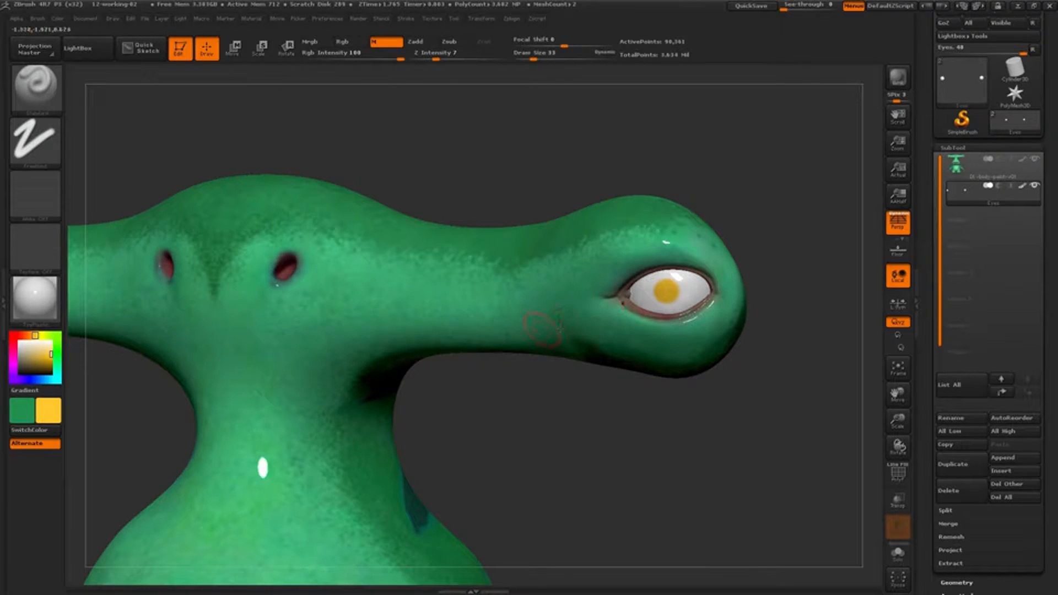
# - Make the body subtool active and fill it with only the SkinShade4 material, keeping its painted colors
pyautogui.moveTo(540, 416); pyautogui.dragTo(545, 412)
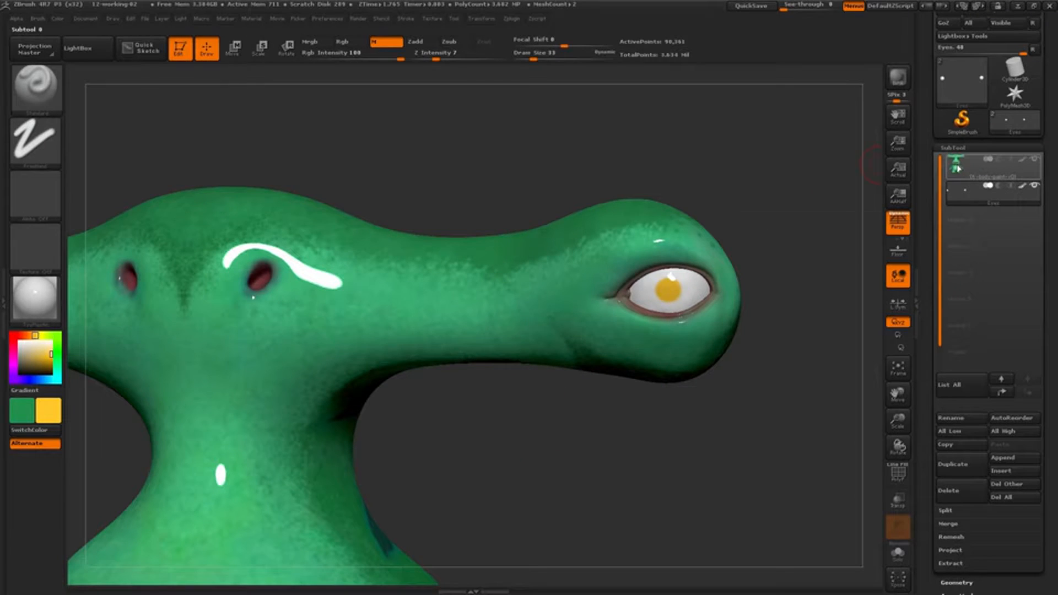
pyautogui.moveTo(956, 167)
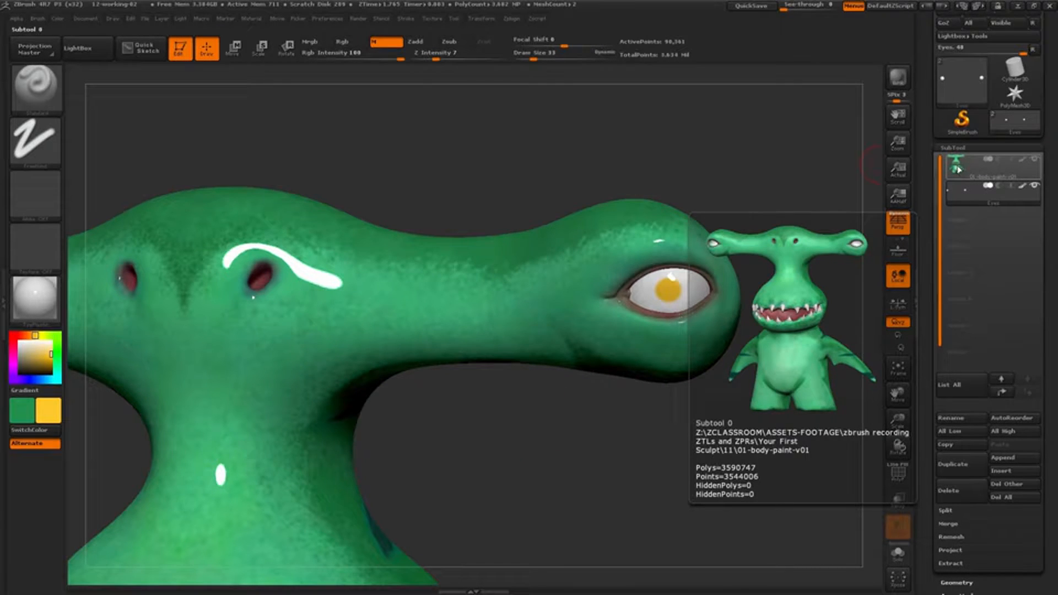
pyautogui.click(957, 167)
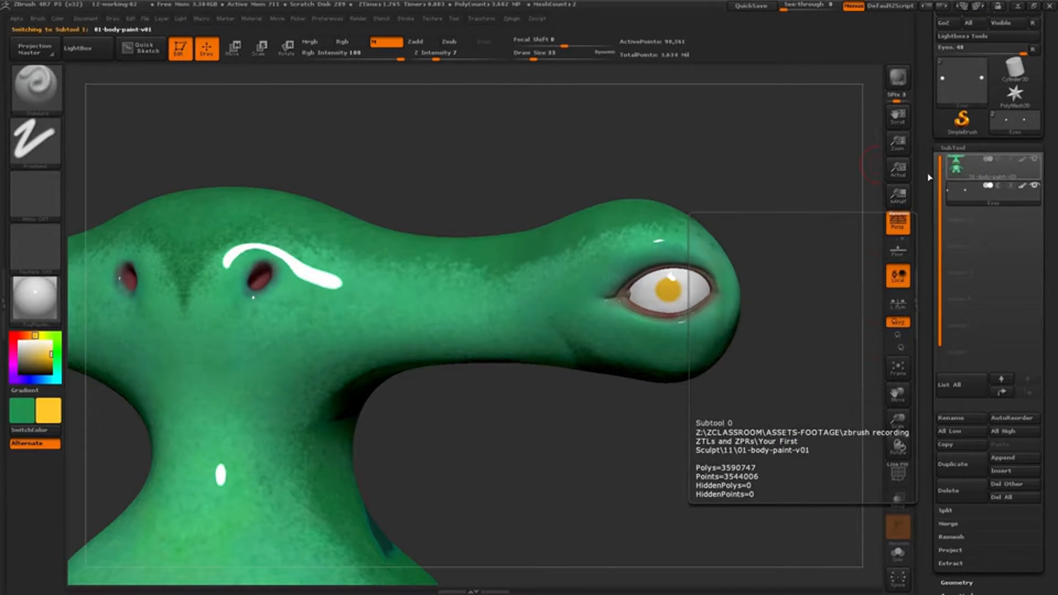
pyautogui.click(35, 297)
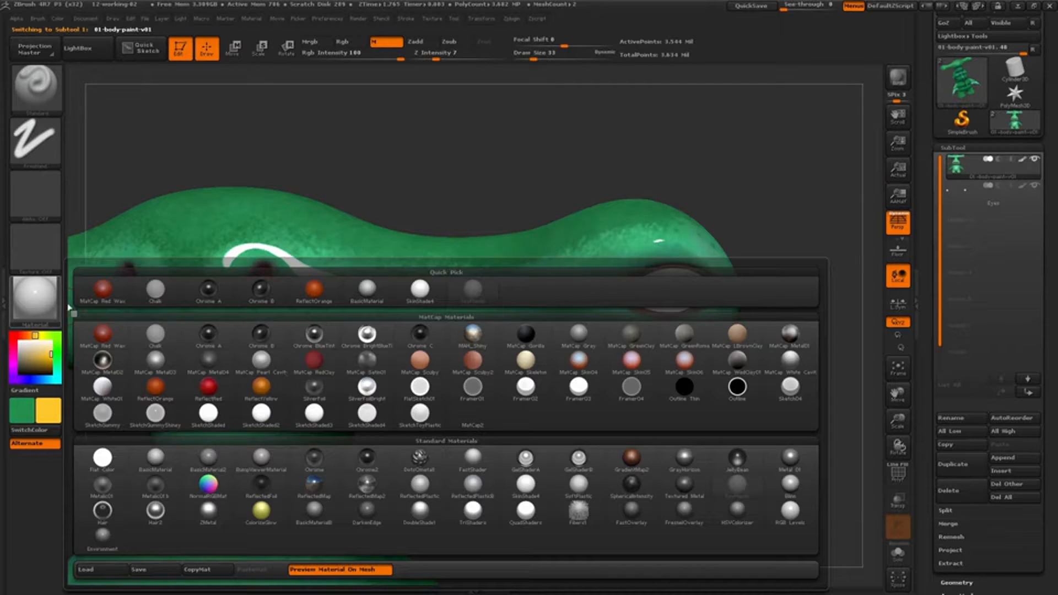
pyautogui.click(423, 297)
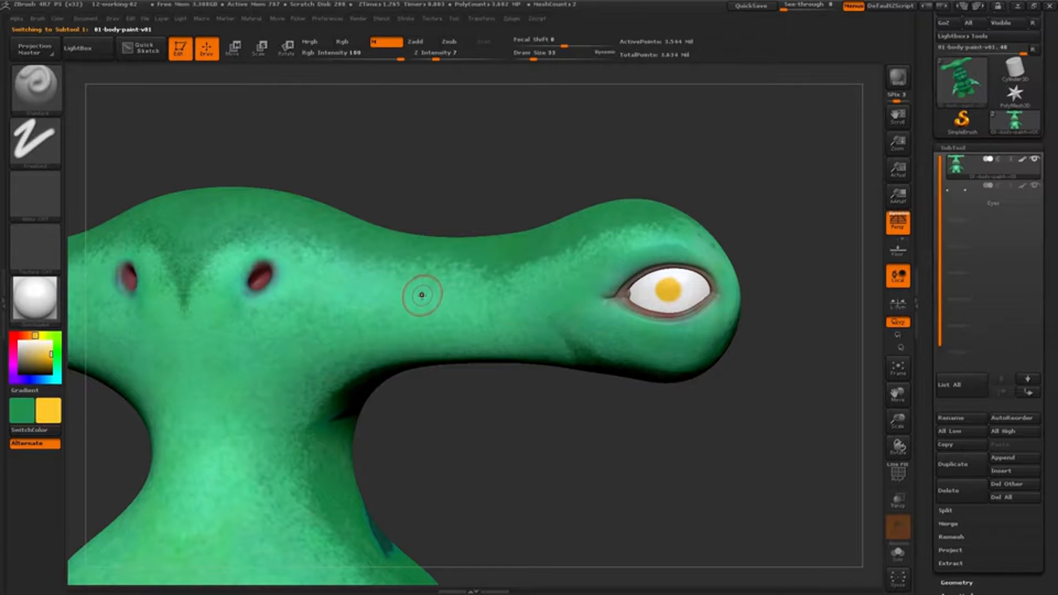
pyautogui.click(59, 20)
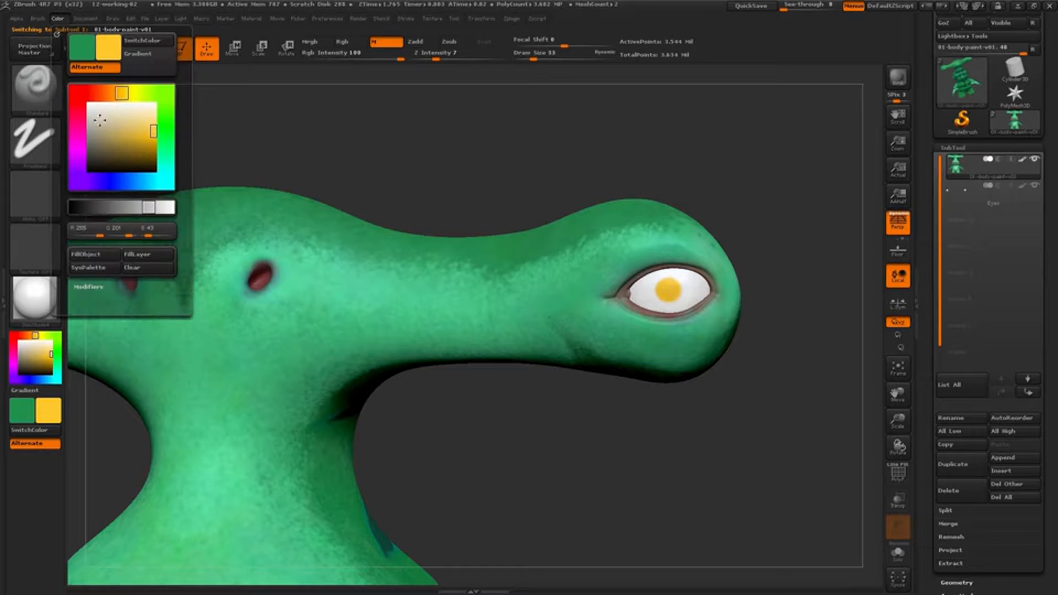
pyautogui.moveTo(553, 433); pyautogui.dragTo(653, 433)
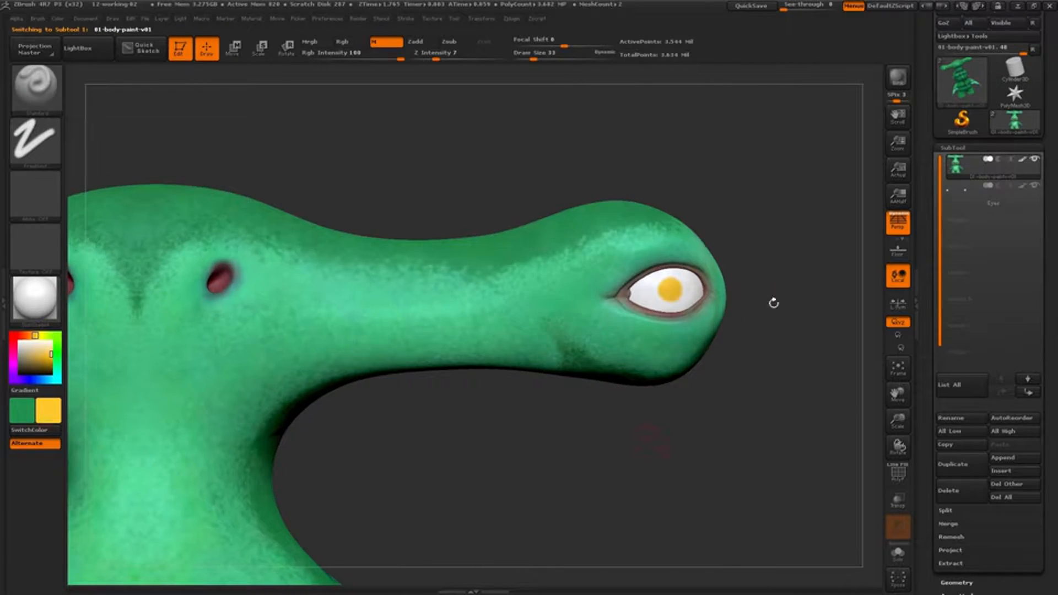
# - Make the Eyes subtool active, set the material to ToyPlastic and switch the paint mode to Mrgb
pyautogui.click(960, 197)
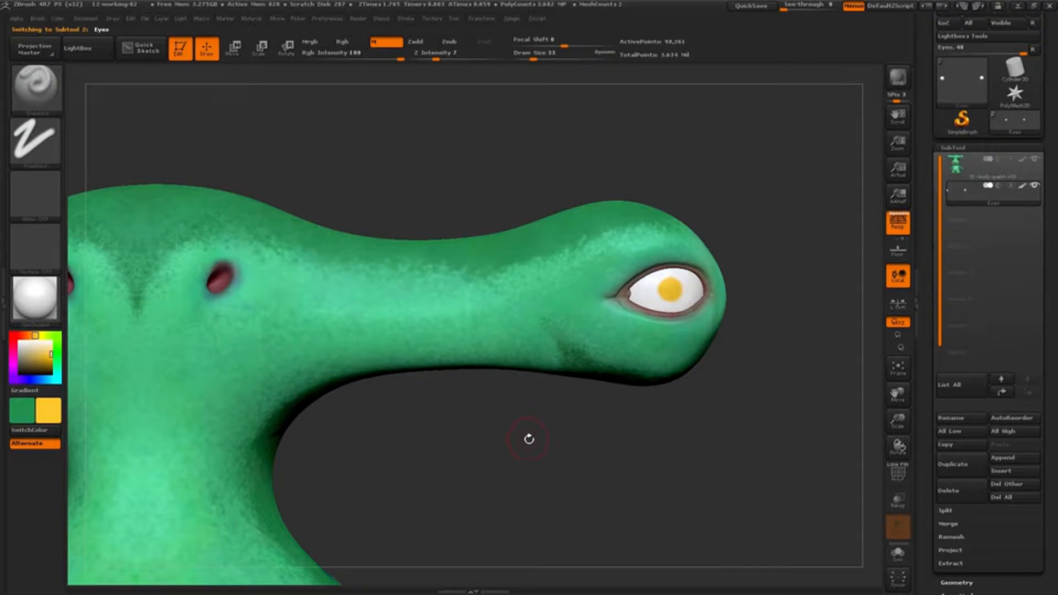
pyautogui.moveTo(529, 439); pyautogui.dragTo(487, 440)
pyautogui.click(49, 305)
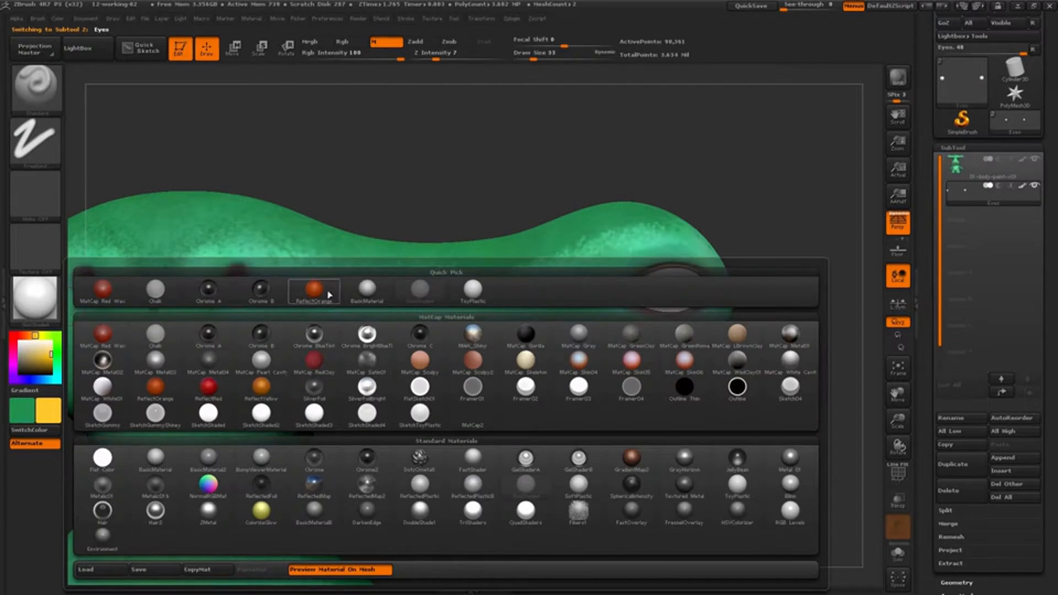
pyautogui.click(471, 295)
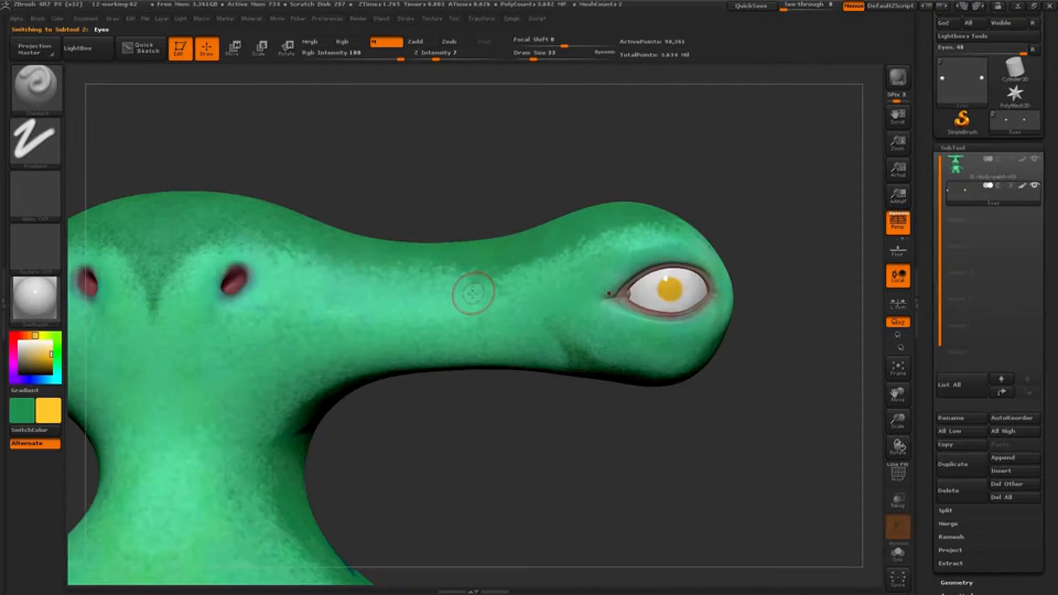
pyautogui.click(316, 43)
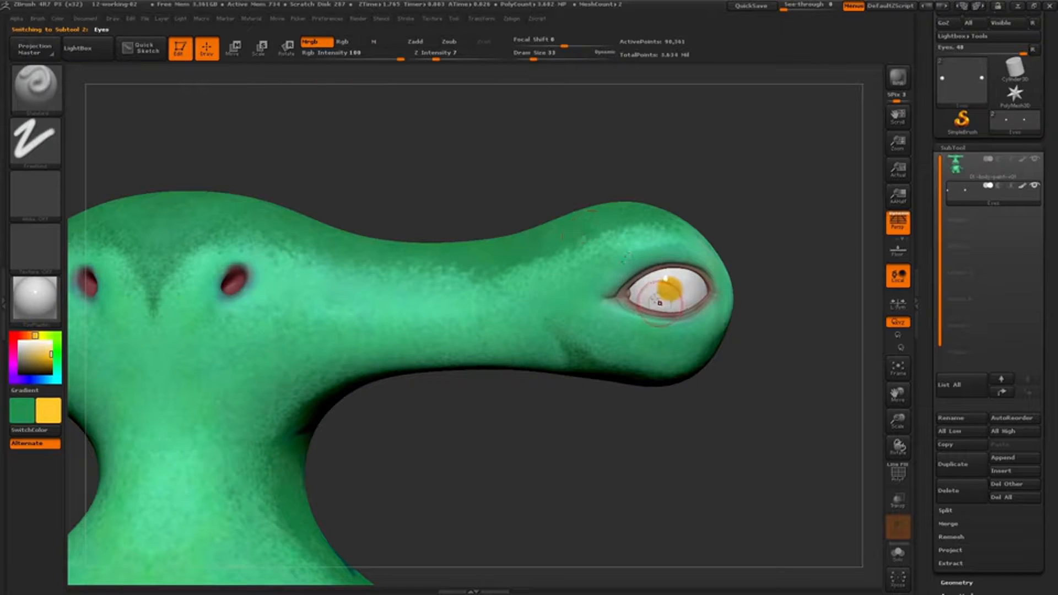
# - Set the draw size to 22, choose a deeper golden yellow, and fill the eyes with it and the ToyPlastic material
pyautogui.moveTo(668, 285)
pyautogui.keyDown('ctrl'); pyautogui.mouseDown(button='right')
pyautogui.moveTo(649, 309)
pyautogui.moveTo(672, 292)
pyautogui.mouseUp(button='right'); pyautogui.keyUp('ctrl')
pyautogui.press('[')
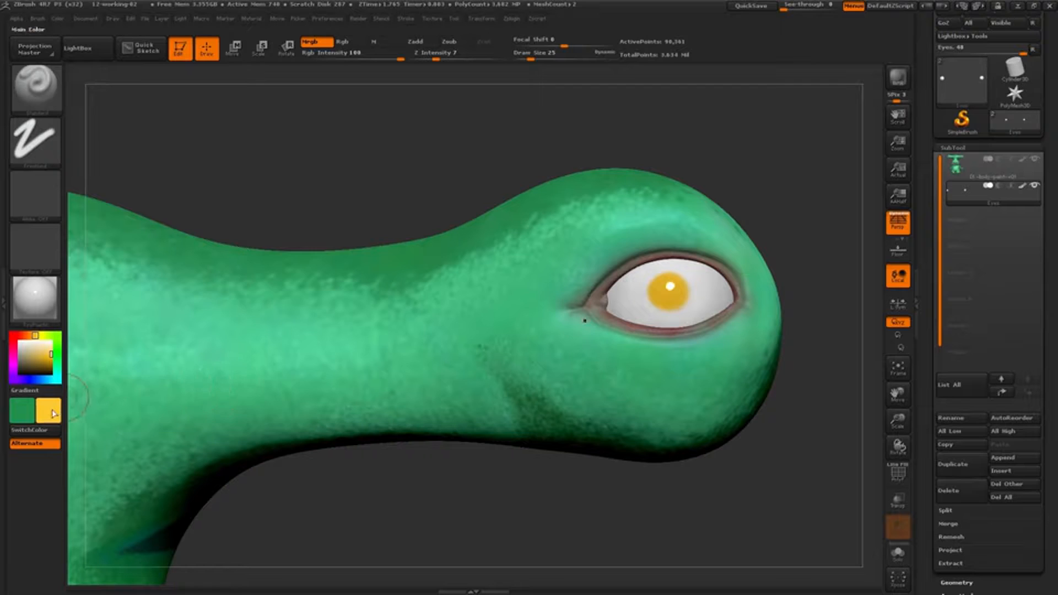
pyautogui.moveTo(53, 413)
pyautogui.mouseDown()
pyautogui.moveTo(202, 396)
pyautogui.moveTo(203, 426)
pyautogui.mouseUp()
pyautogui.click(49, 357)
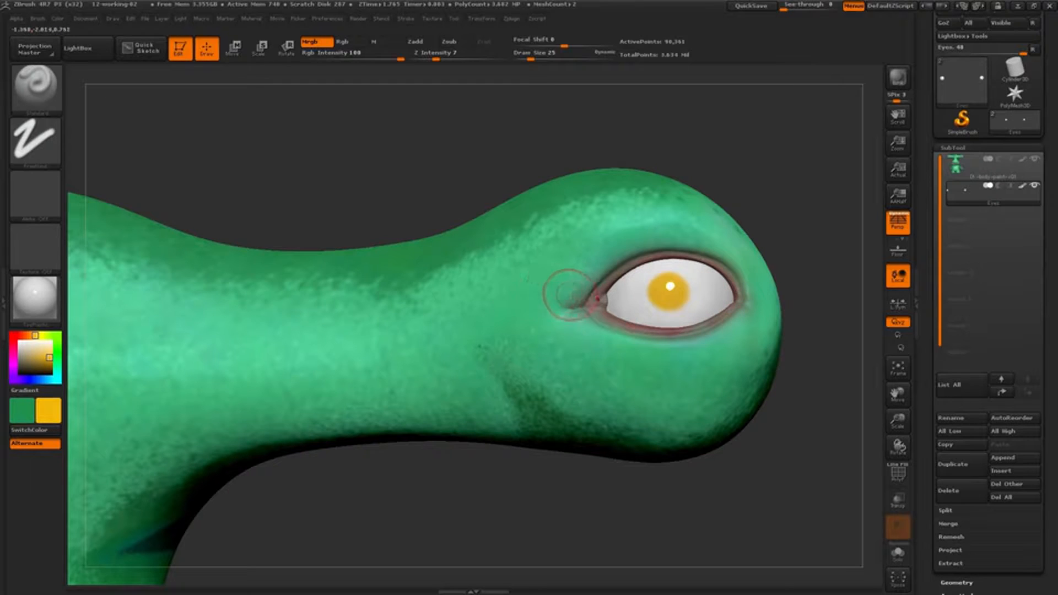
pyautogui.press('s')
pyautogui.moveTo(660, 300); pyautogui.dragTo(658, 301)
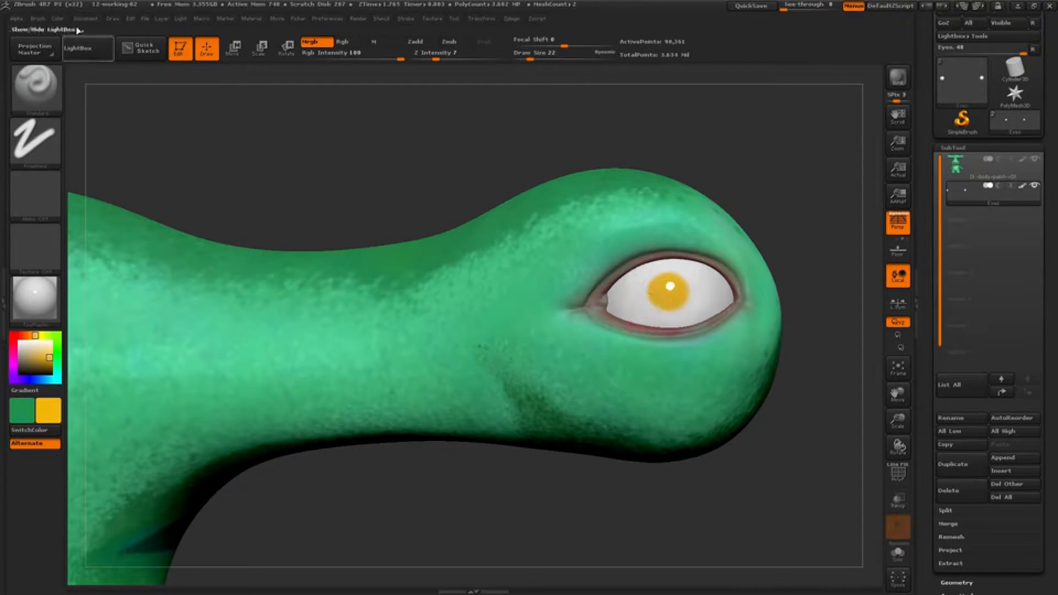
pyautogui.click(58, 18)
pyautogui.click(94, 255)
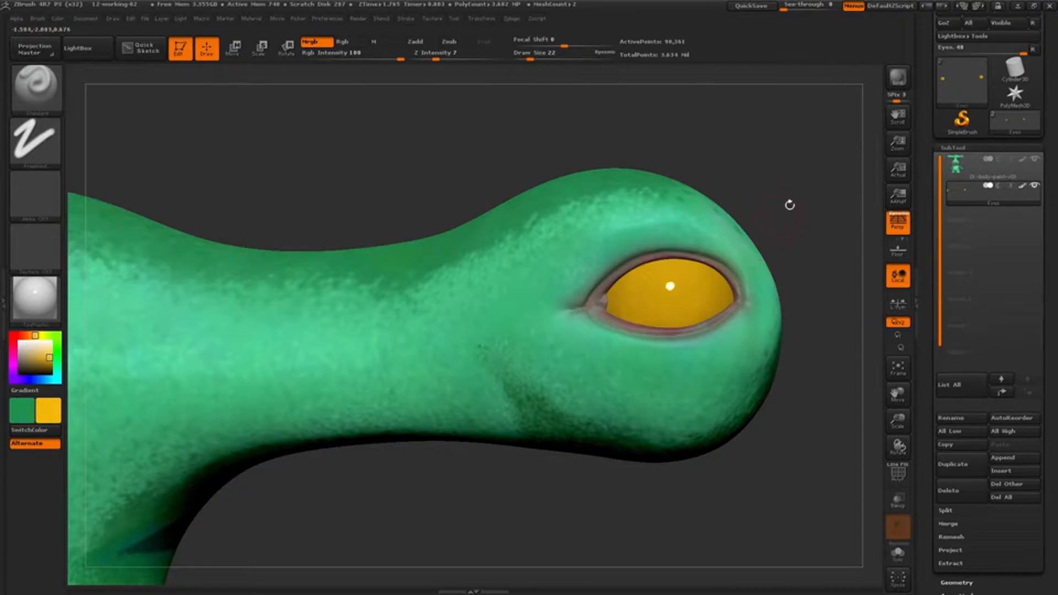
pyautogui.moveTo(791, 234); pyautogui.dragTo(801, 272)
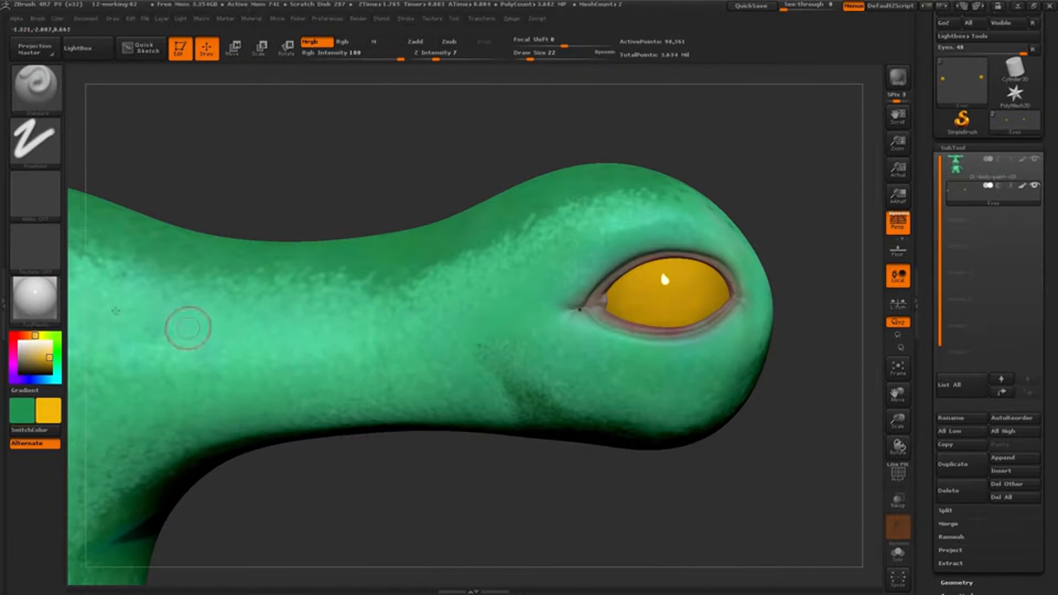
# - Paint over the eyeball in cyan with the Chrome BrightBlueTint material
pyautogui.click(35, 297)
pyautogui.click(367, 336)
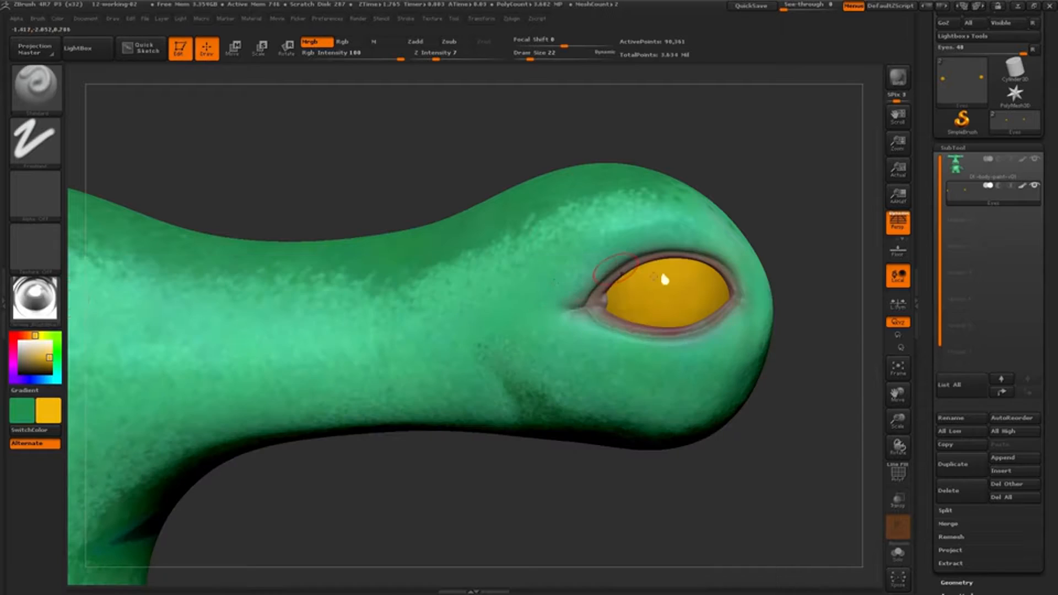
pyautogui.press('s')
pyautogui.click(666, 300)
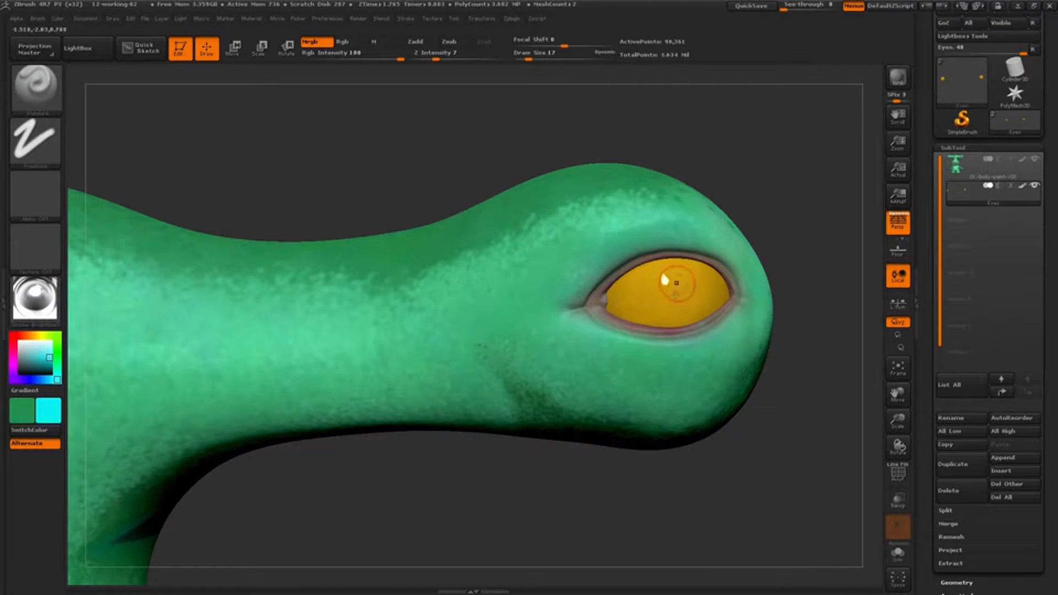
pyautogui.press('s')
pyautogui.moveTo(665, 279)
pyautogui.mouseDown()
pyautogui.moveTo(669, 293)
pyautogui.moveTo(642, 292)
pyautogui.mouseUp()
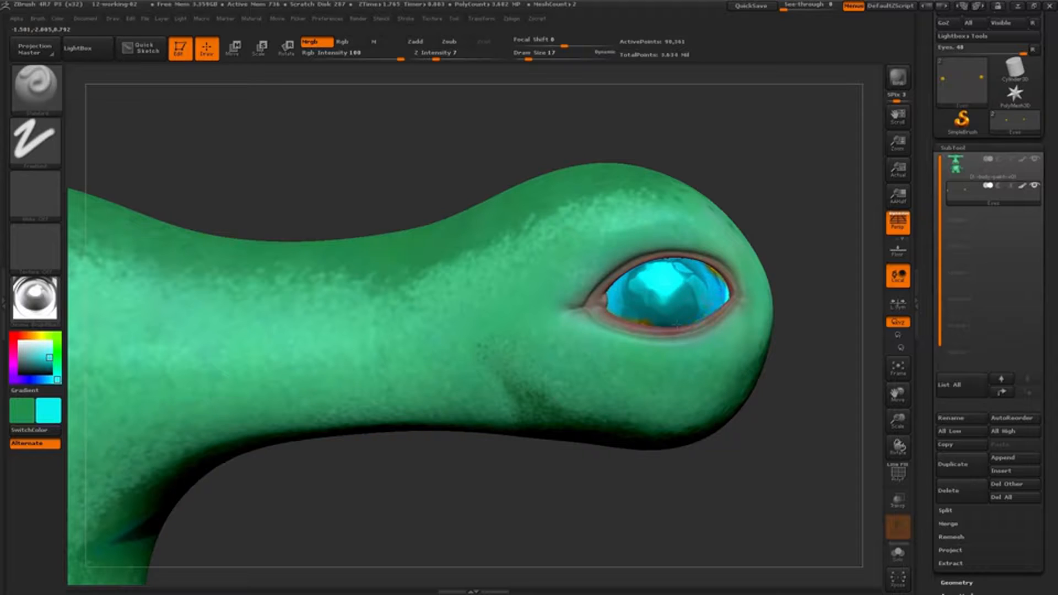
# - Repaint the cyan eyeball with the MAH_Shiny material at draw size 31
pyautogui.click(35, 297)
pyautogui.click(477, 340)
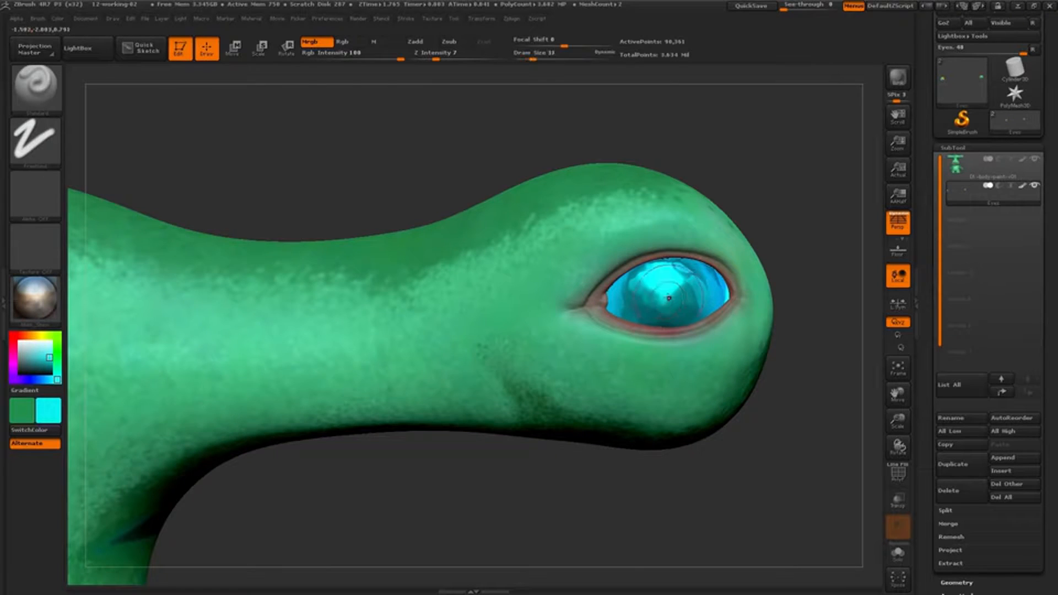
pyautogui.moveTo(656, 272)
pyautogui.mouseDown()
pyautogui.moveTo(628, 292)
pyautogui.moveTo(675, 305)
pyautogui.mouseUp()
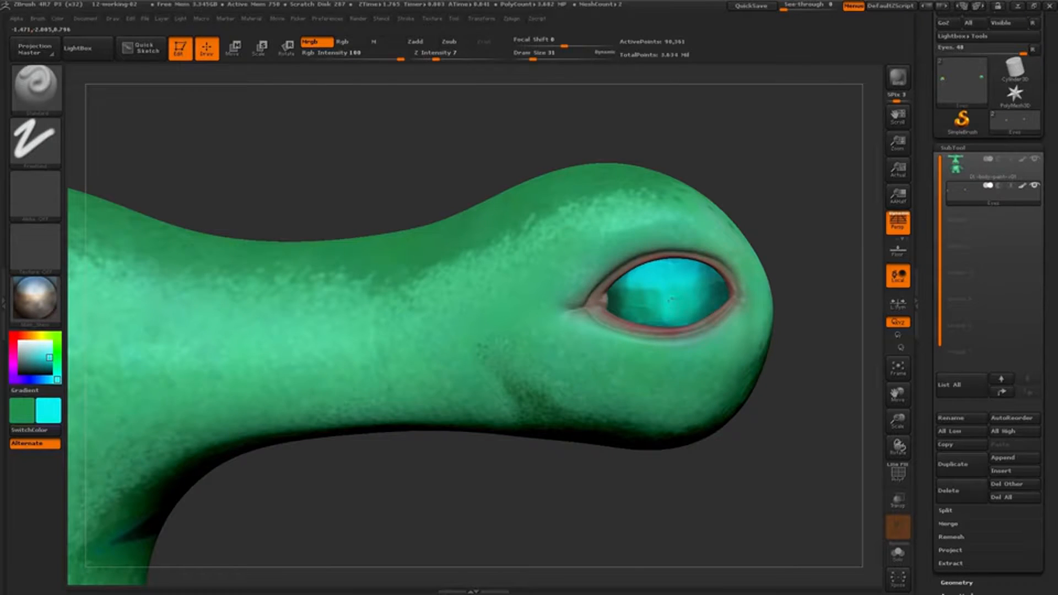
pyautogui.moveTo(785, 215)
pyautogui.mouseDown()
pyautogui.moveTo(811, 212)
pyautogui.moveTo(802, 207)
pyautogui.mouseUp()
# - Paint the eyeball light orange with the MatCap Metal03 material at draw size 18
pyautogui.press('s')
pyautogui.moveTo(670, 298); pyautogui.dragTo(669, 298)
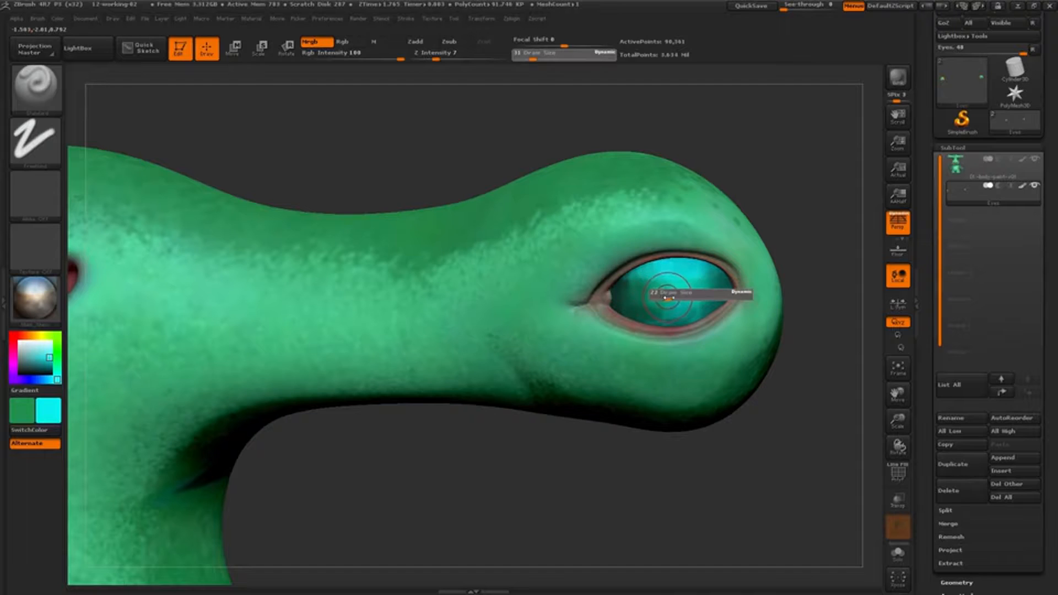
pyautogui.click(55, 301)
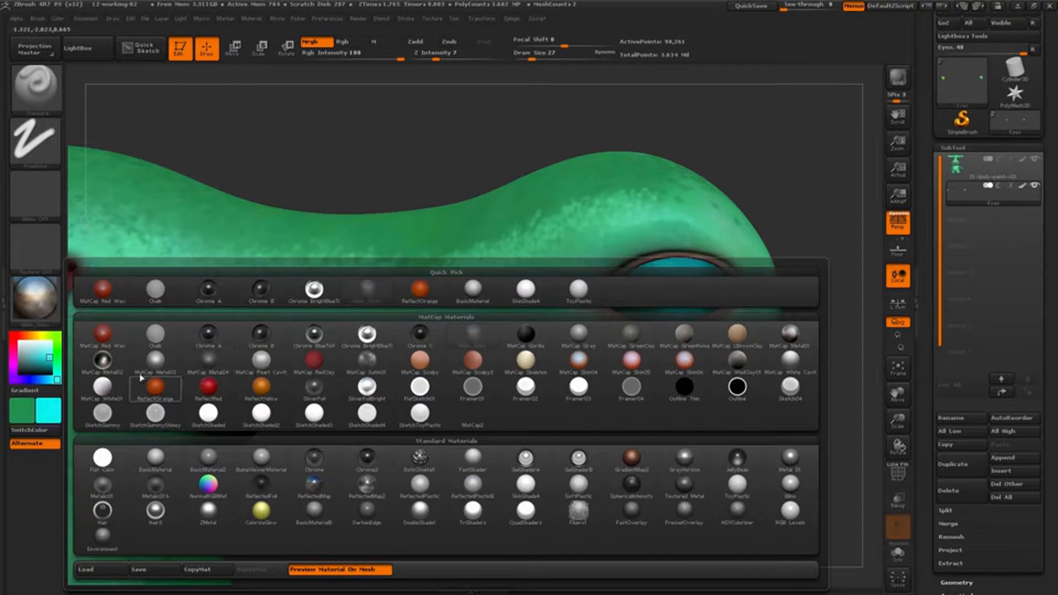
pyautogui.click(159, 365)
pyautogui.click(60, 410)
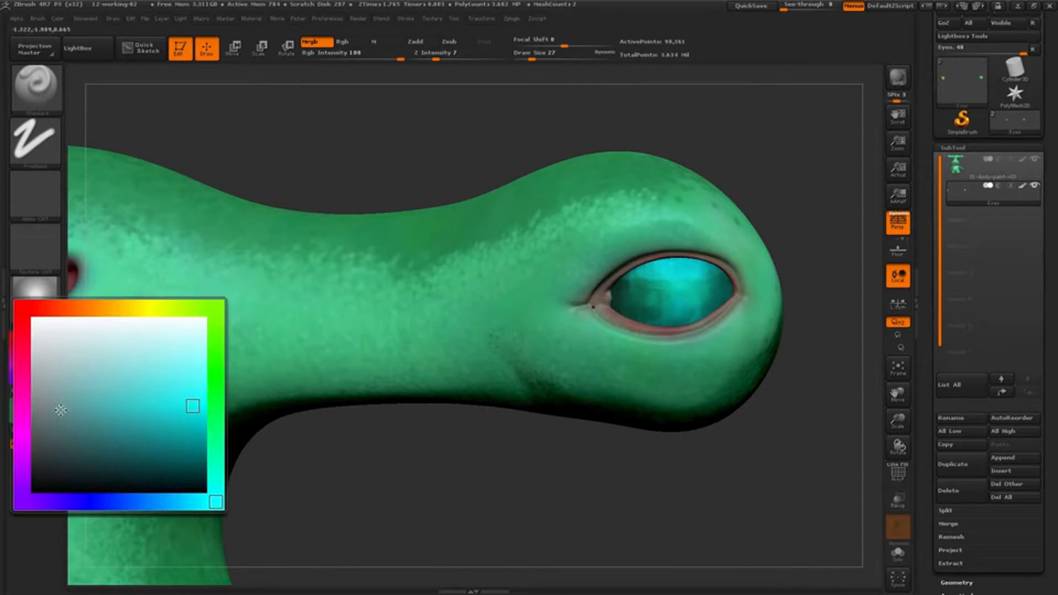
pyautogui.moveTo(109, 307); pyautogui.dragTo(106, 308)
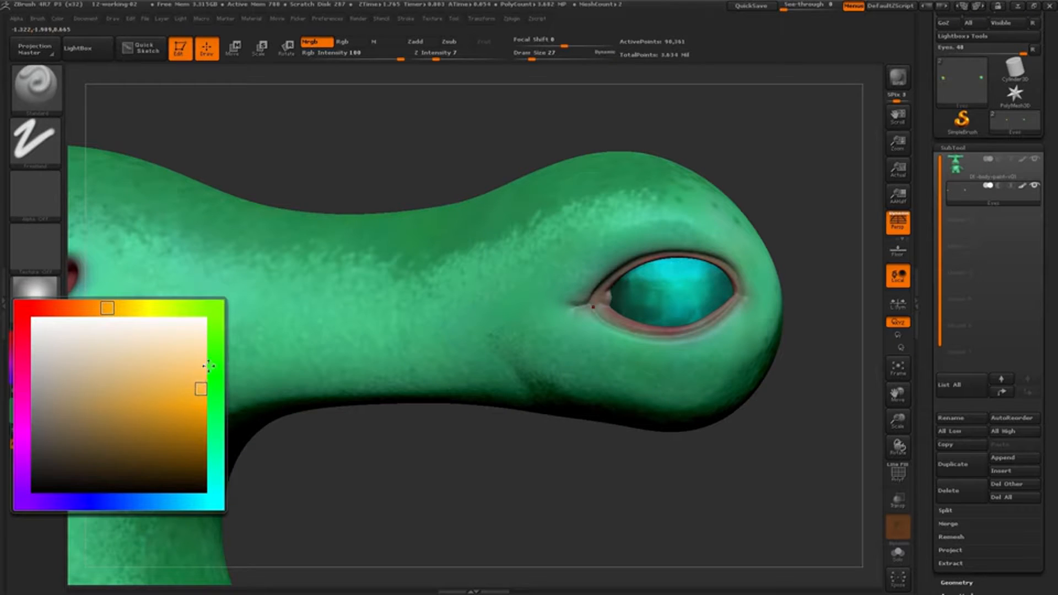
pyautogui.press('[')
pyautogui.moveTo(653, 303)
pyautogui.mouseDown()
pyautogui.moveTo(671, 310)
pyautogui.moveTo(676, 275)
pyautogui.mouseUp()
pyautogui.moveTo(791, 199); pyautogui.dragTo(771, 297)
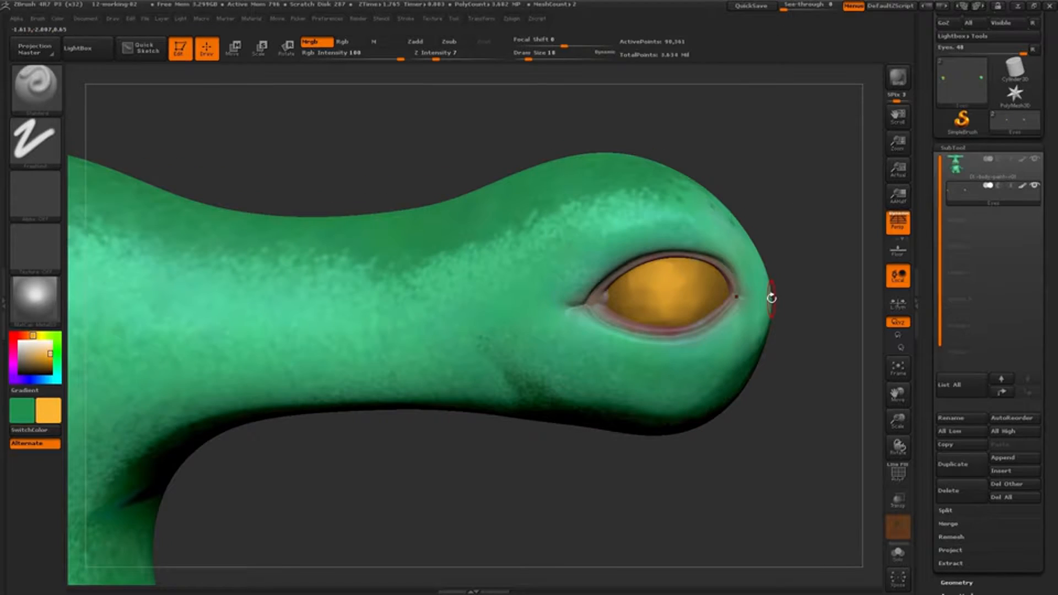
# - Choose white and the ToyPlastic material, set the draw size to 29, and fill the whole Eyes subtool with both
pyautogui.moveTo(633, 297)
pyautogui.mouseDown(button='right')
pyautogui.moveTo(664, 300)
pyautogui.moveTo(556, 407)
pyautogui.mouseUp(button='right')
pyautogui.moveTo(556, 407)
pyautogui.mouseDown()
pyautogui.moveTo(603, 426)
pyautogui.moveTo(628, 411)
pyautogui.mouseUp()
pyautogui.press('s')
pyautogui.click(578, 405)
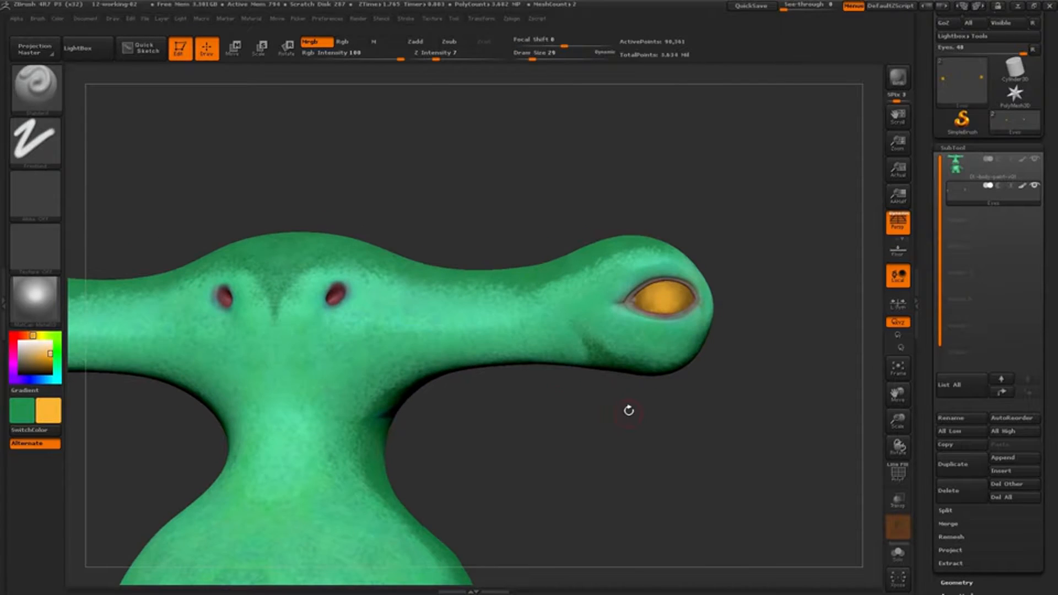
pyautogui.moveTo(43, 350)
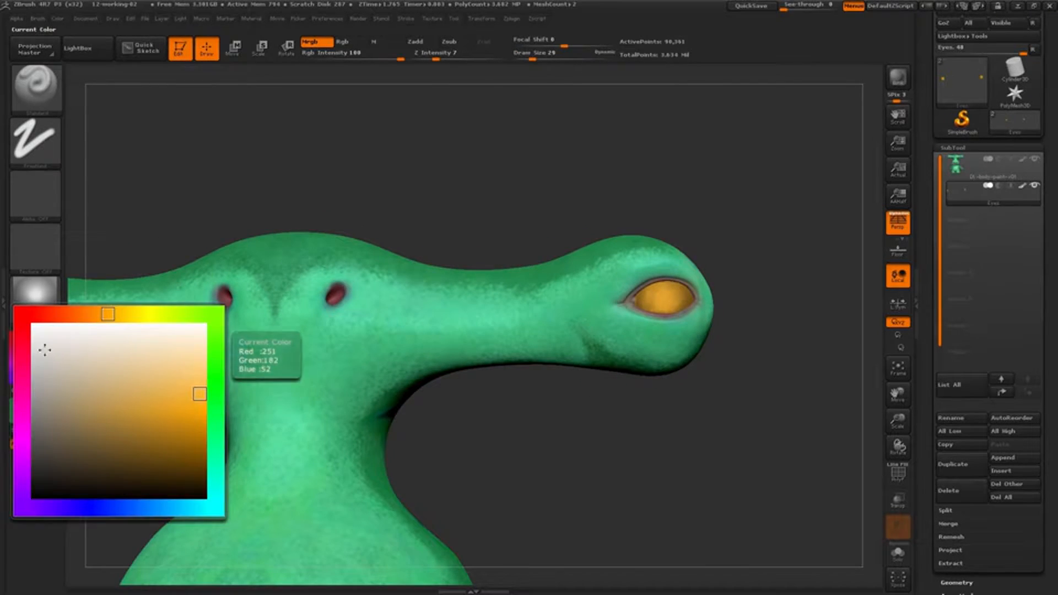
pyautogui.moveTo(43, 350); pyautogui.dragTo(34, 313)
pyautogui.click(47, 297)
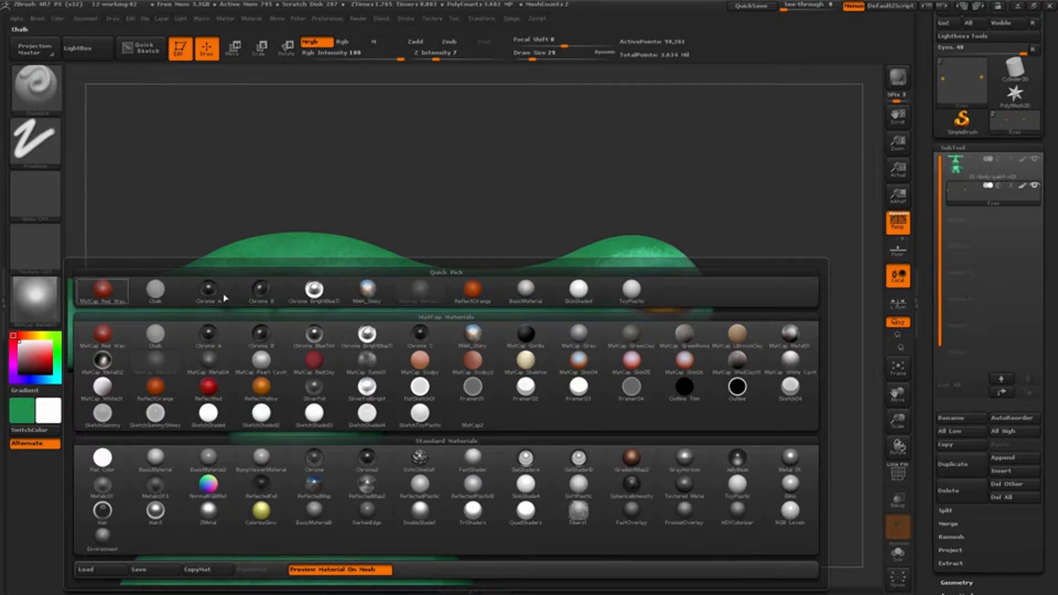
pyautogui.click(631, 290)
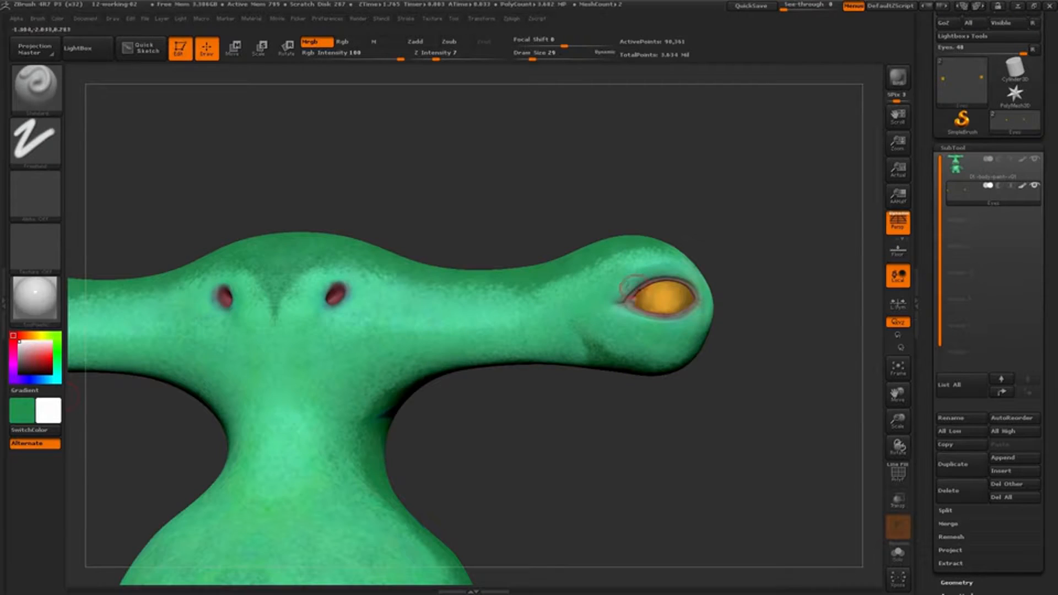
pyautogui.click(57, 18)
pyautogui.click(95, 256)
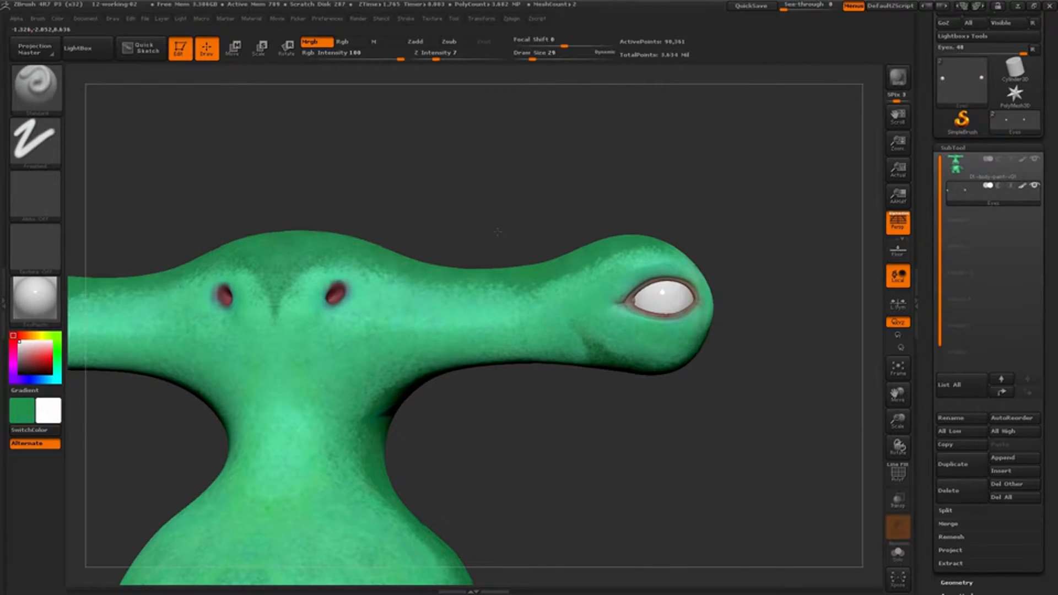
pyautogui.moveTo(490, 203); pyautogui.dragTo(546, 206)
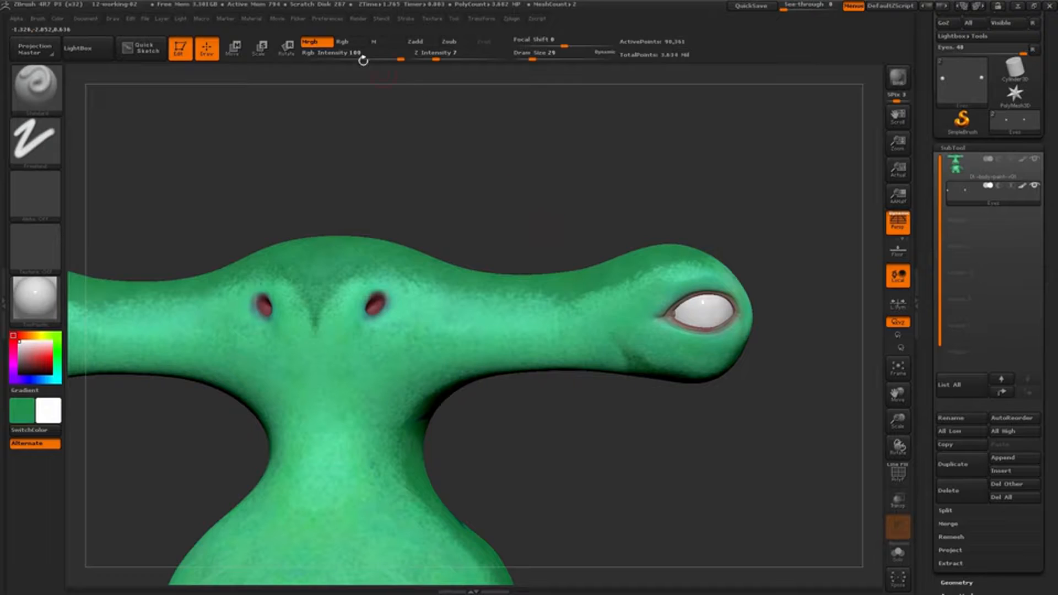
# - Switch the paint mode to color-only Rgb and choose a bright yellow for the iris
pyautogui.click(349, 42)
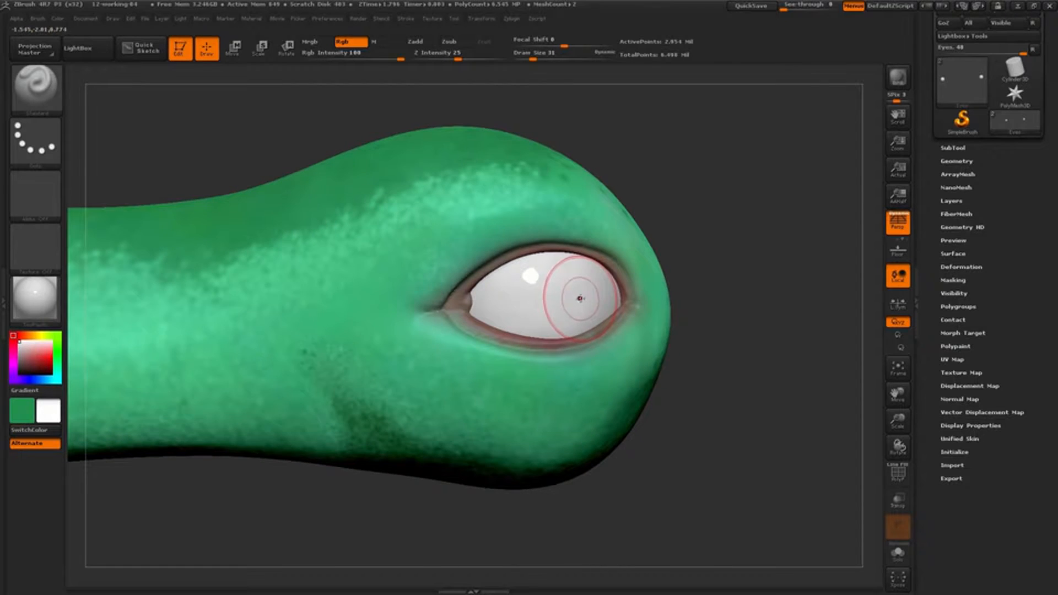
pyautogui.click(48, 407)
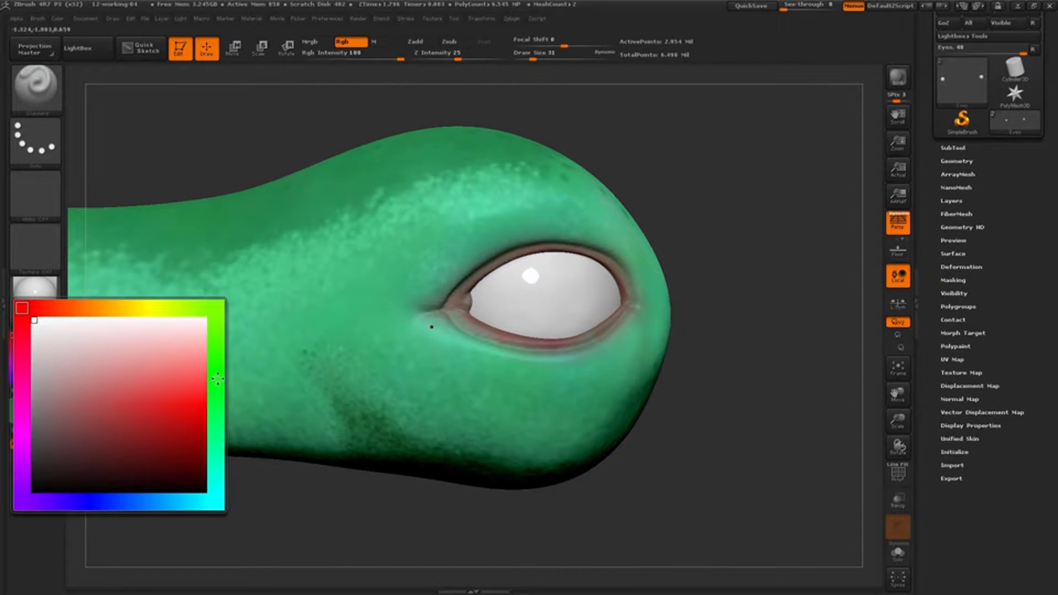
pyautogui.click(137, 303)
pyautogui.click(200, 390)
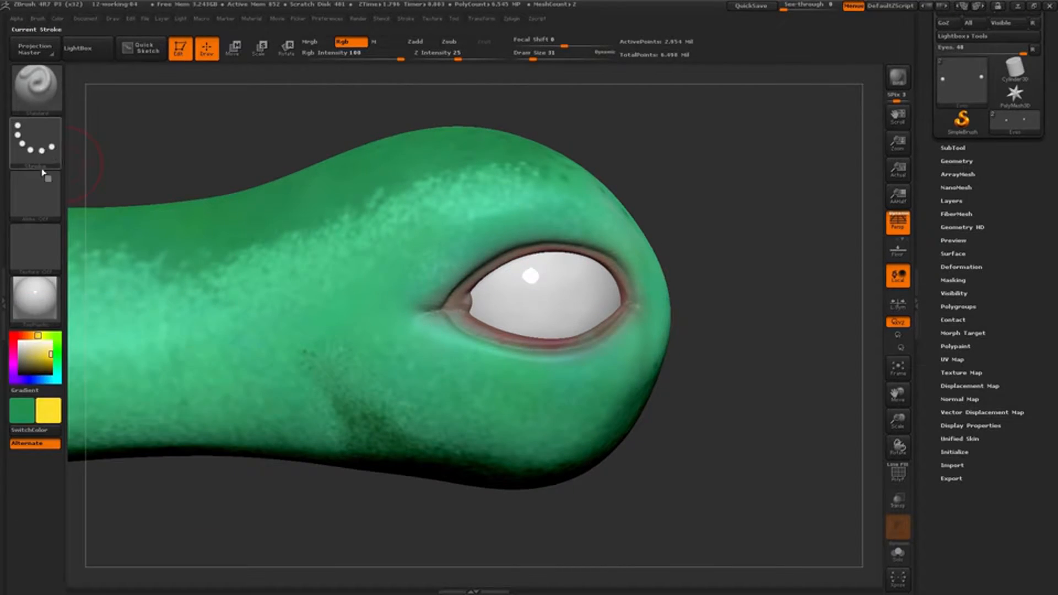
# - Set the Standard brush to the round Alpha 14 with the DragRect stroke
pyautogui.click(44, 182)
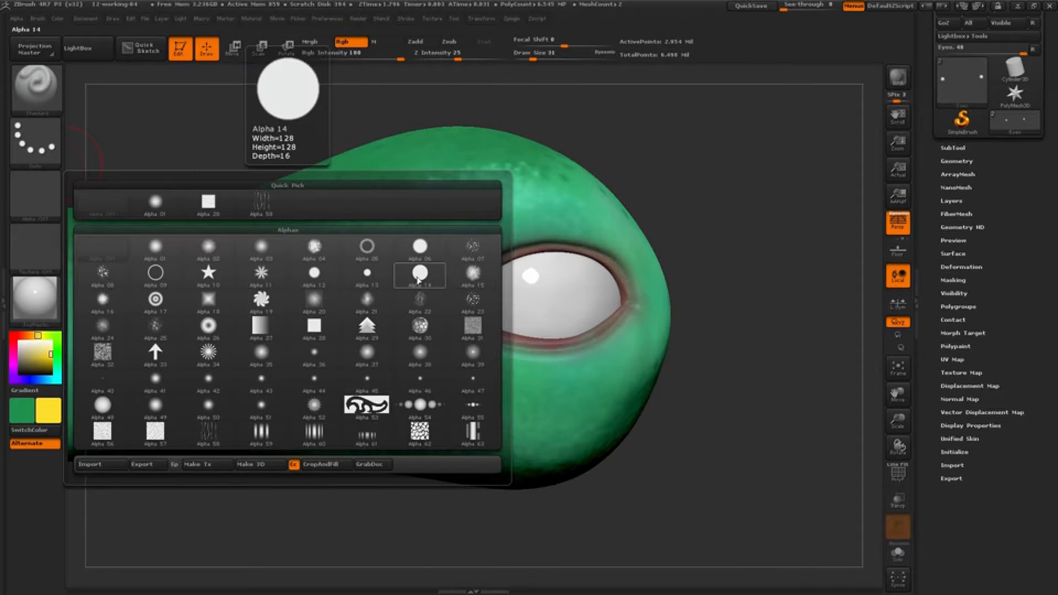
pyautogui.click(420, 274)
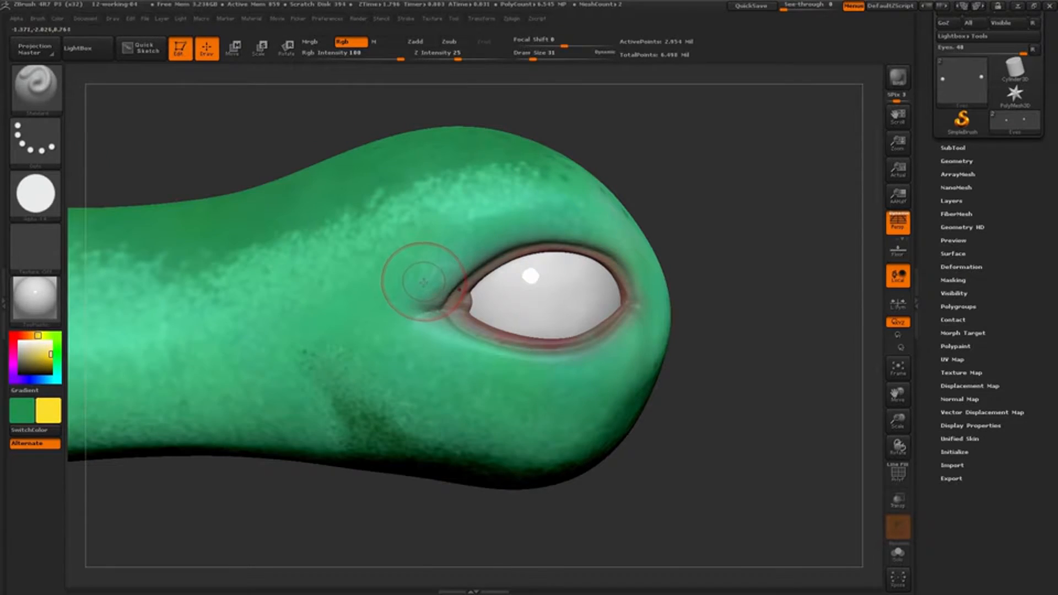
pyautogui.click(35, 141)
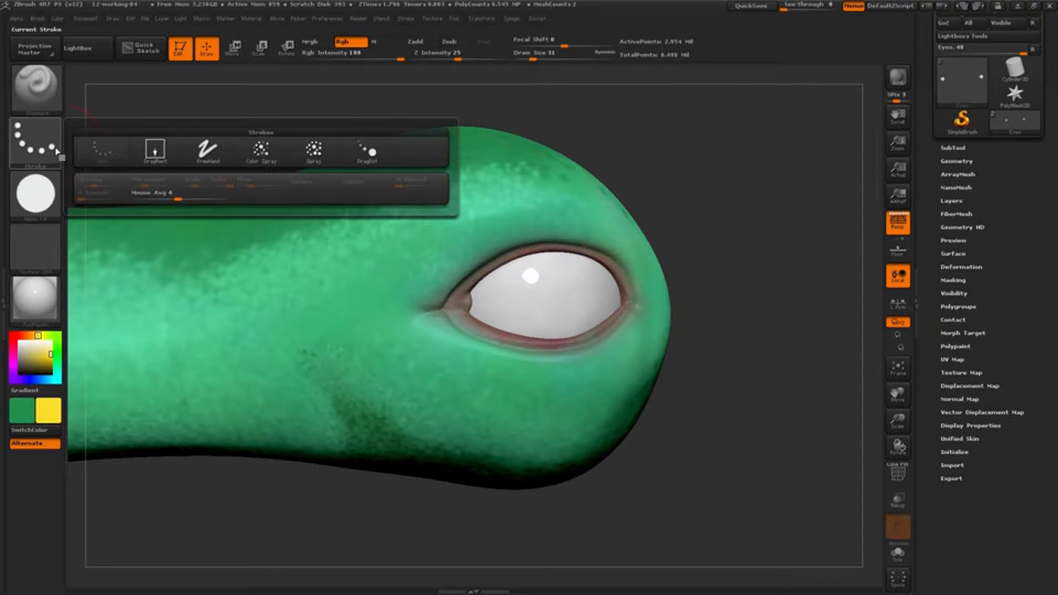
pyautogui.click(156, 154)
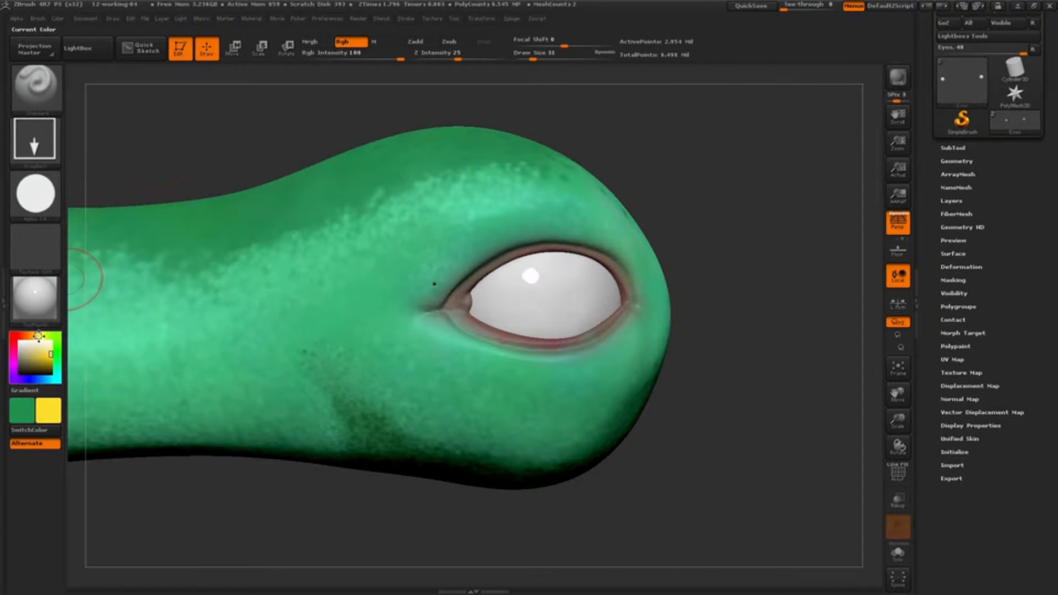
# - Switch to light orange and stamp a soft-edged iris in the middle of the white eyeball at draw size 20
pyautogui.press('s')
pyautogui.moveTo(550, 299); pyautogui.dragTo(556, 287)
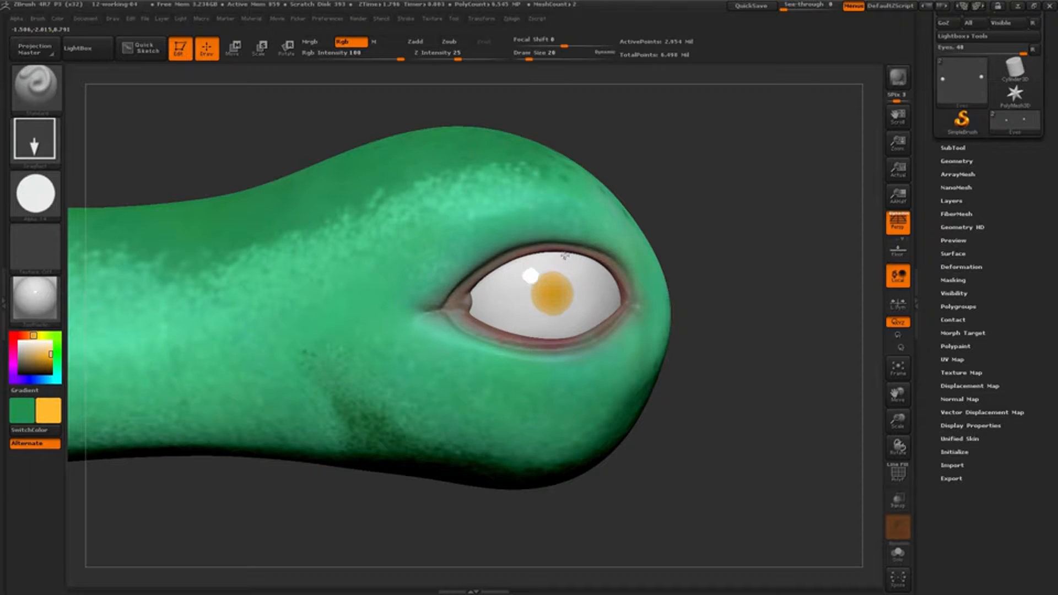
pyautogui.moveTo(567, 249)
pyautogui.mouseDown()
pyautogui.moveTo(573, 238)
pyautogui.moveTo(569, 251)
pyautogui.mouseUp()
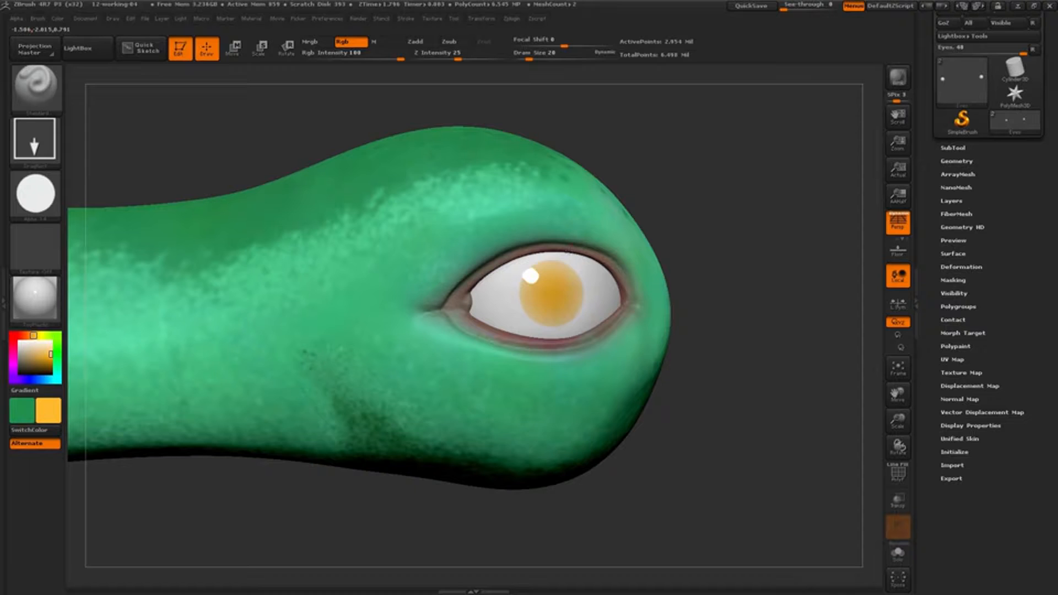
pyautogui.moveTo(560, 285)
pyautogui.mouseDown(button='right')
pyautogui.moveTo(544, 286)
pyautogui.moveTo(581, 298)
pyautogui.moveTo(576, 288)
pyautogui.mouseUp(button='right')
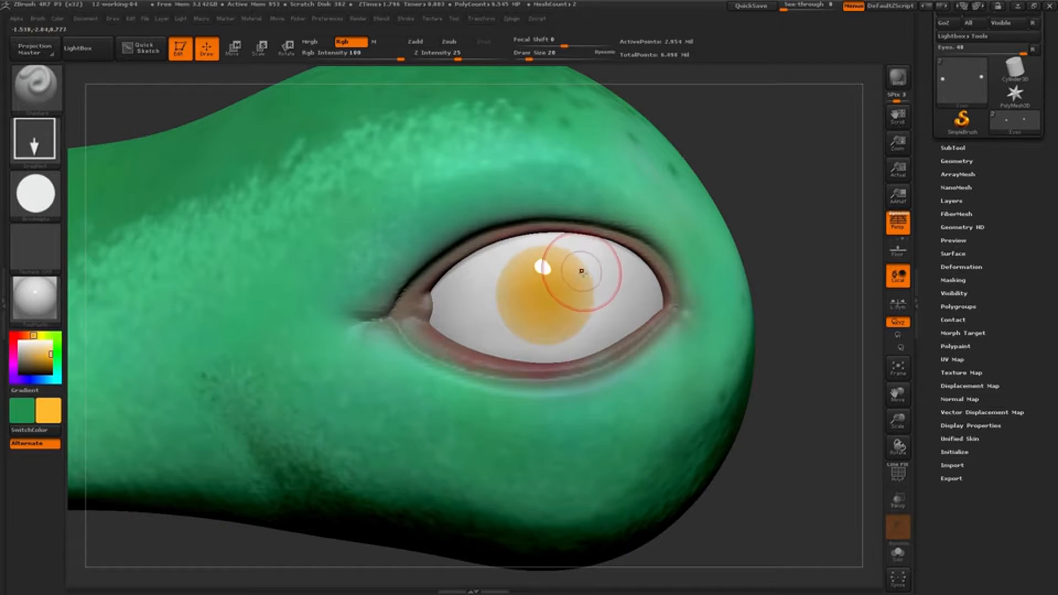
pyautogui.moveTo(580, 270); pyautogui.dragTo(577, 278, button='right')
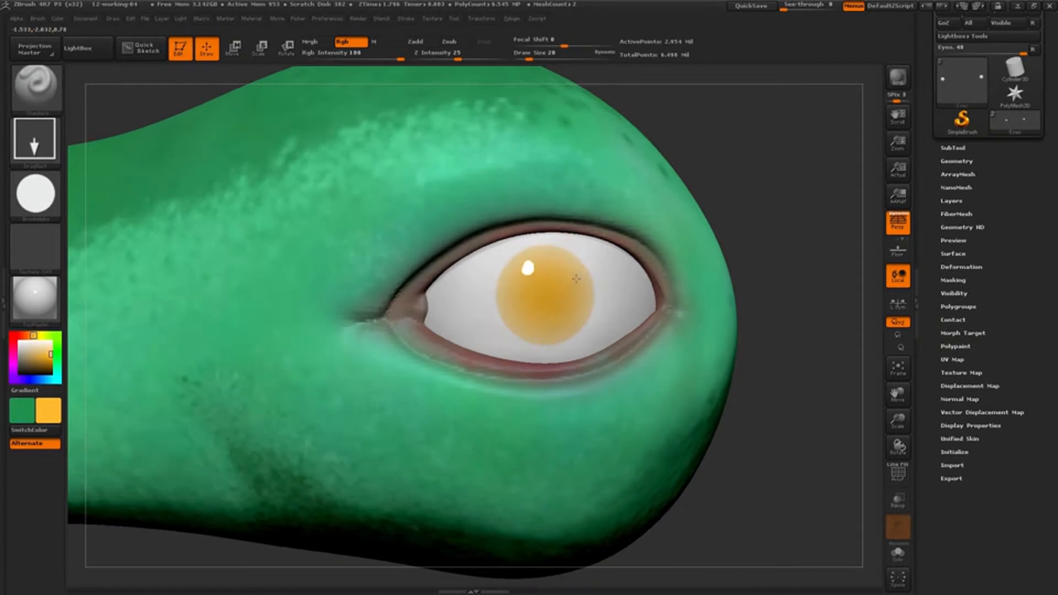
# - Enlarge the brush and set its focal shift to -100 for a hard edge
pyautogui.press('[')
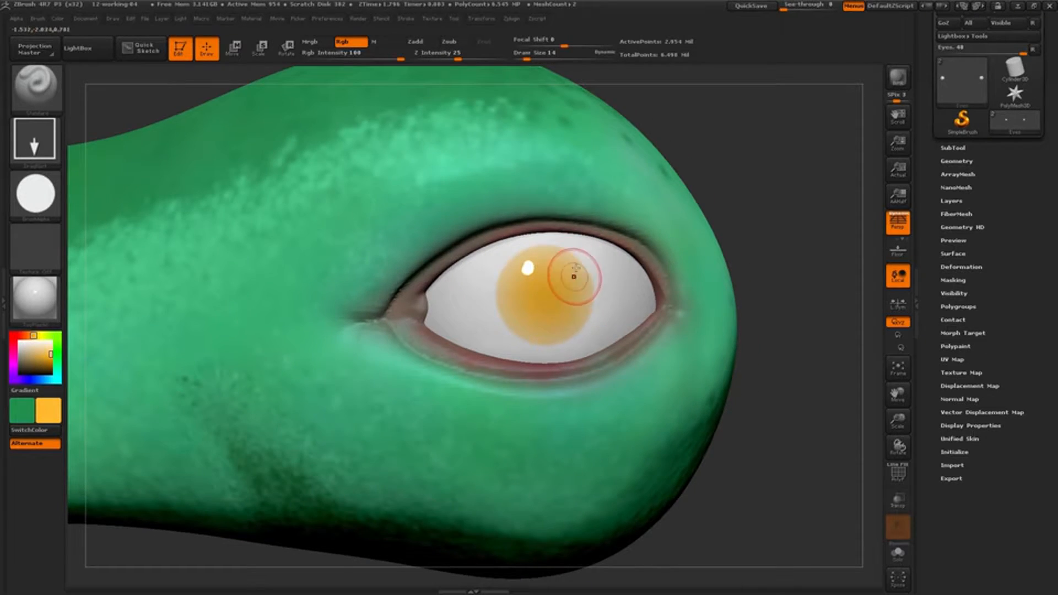
pyautogui.press('o')
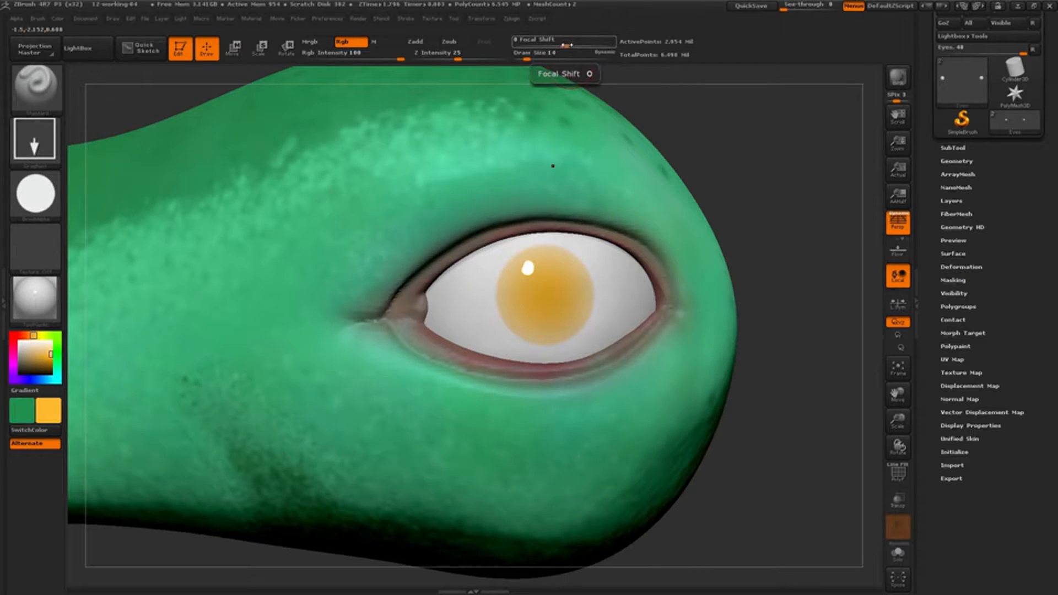
pyautogui.press('s')
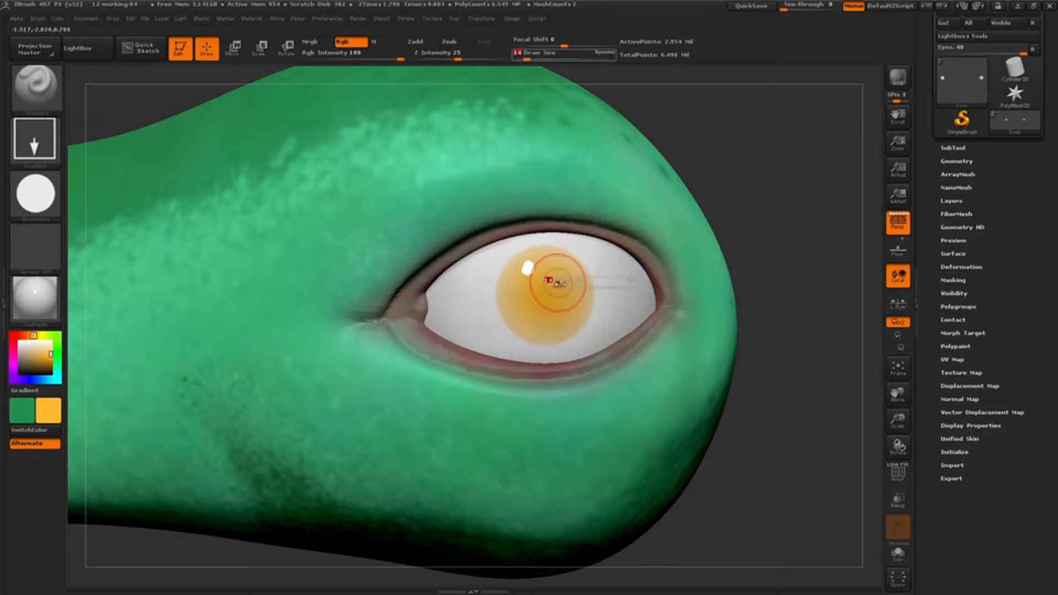
pyautogui.moveTo(555, 283); pyautogui.dragTo(574, 285)
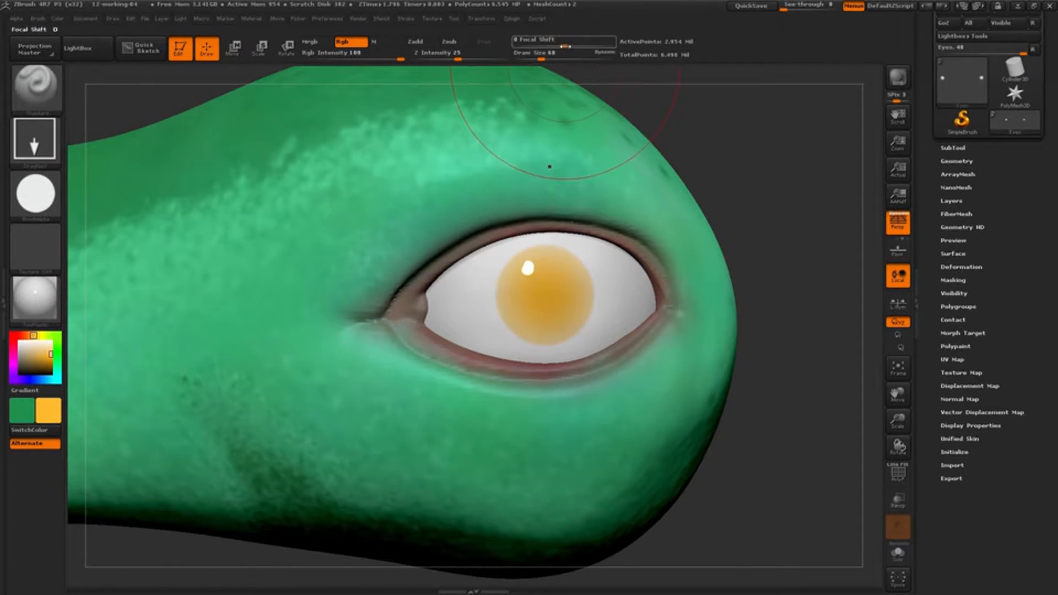
pyautogui.moveTo(561, 44); pyautogui.dragTo(514, 43)
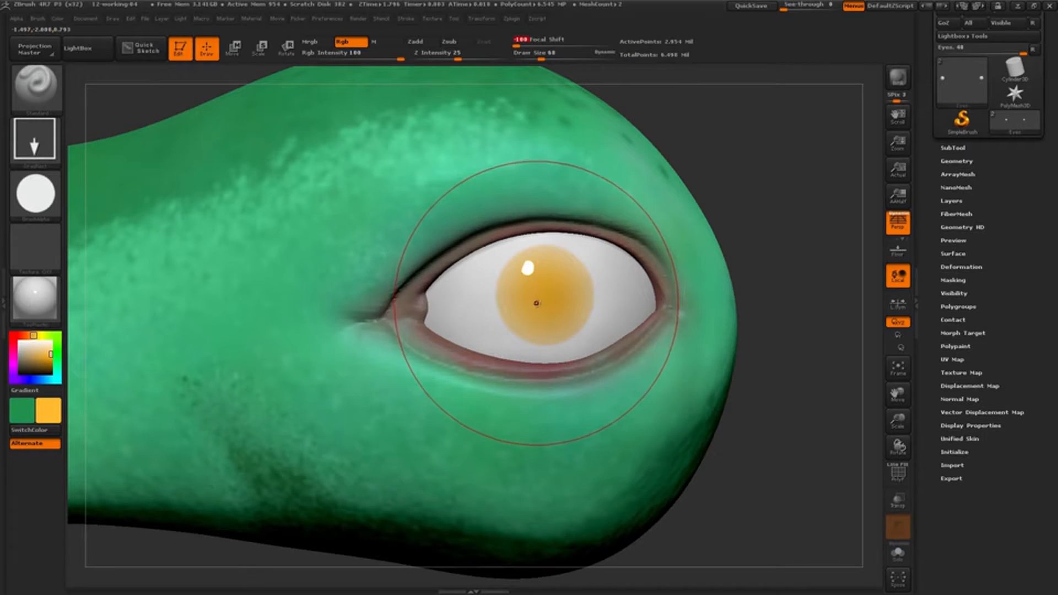
# - Stamp a hard-edged light orange iris over the soft one, undoing the stray attempt and using draw size 25
pyautogui.press('s')
pyautogui.moveTo(536, 302); pyautogui.dragTo(574, 211)
pyautogui.press('s')
pyautogui.hotkey('ctrl', 'z')
pyautogui.moveTo(525, 289)
pyautogui.keyDown('ctrl'); pyautogui.mouseDown(button='right')
pyautogui.moveTo(513, 296)
pyautogui.moveTo(557, 309)
pyautogui.moveTo(540, 348)
pyautogui.mouseUp(button='right'); pyautogui.keyUp('ctrl')
# - Choose black and stamp a small round pupil in the centre of the iris
pyautogui.click(55, 411)
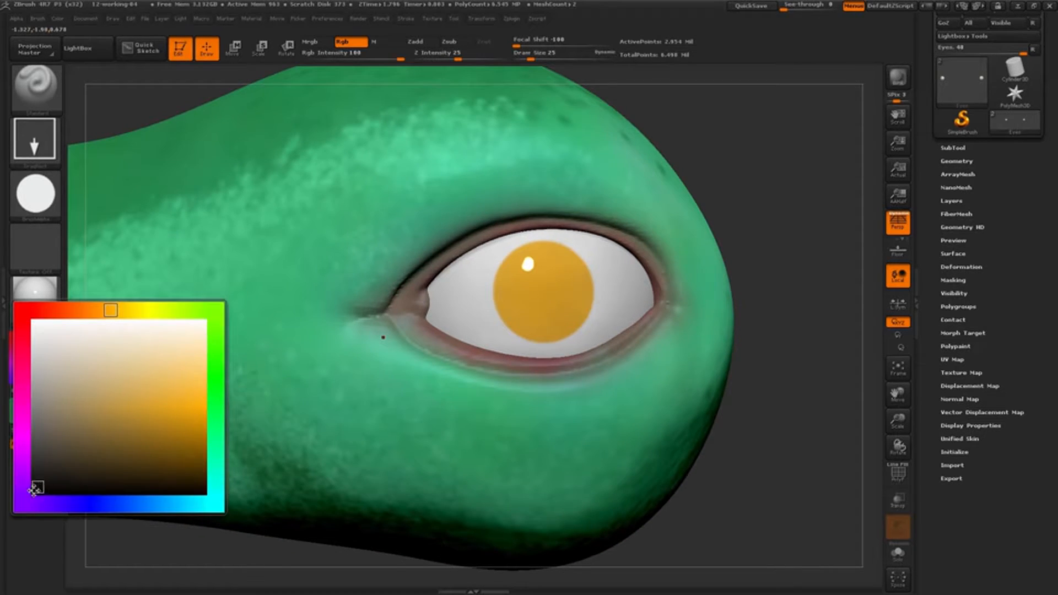
pyautogui.click(35, 487)
pyautogui.press('s')
pyautogui.moveTo(544, 295); pyautogui.dragTo(538, 293)
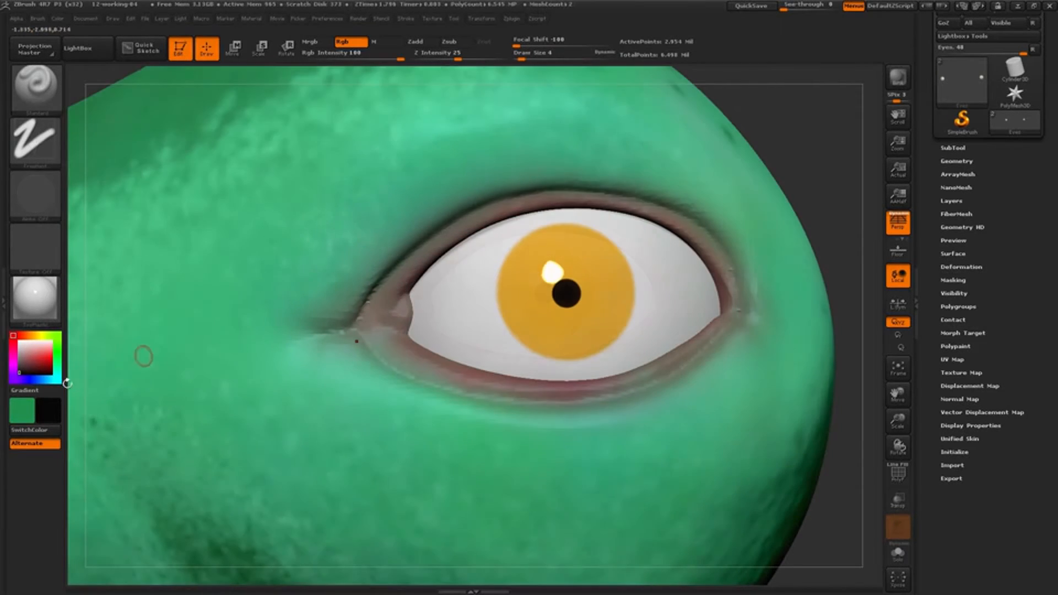
# - Choose a deeper orange and paint a thin freehand ring around the iris edge at draw size 3
pyautogui.click(52, 409)
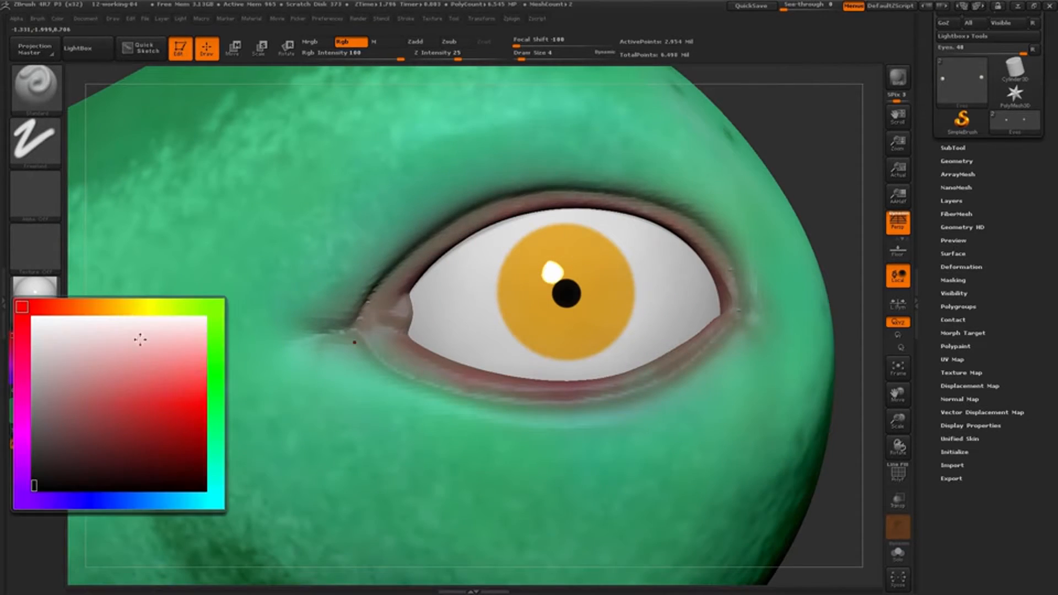
pyautogui.moveTo(112, 307); pyautogui.dragTo(102, 307)
pyautogui.click(202, 393)
pyautogui.press('[')
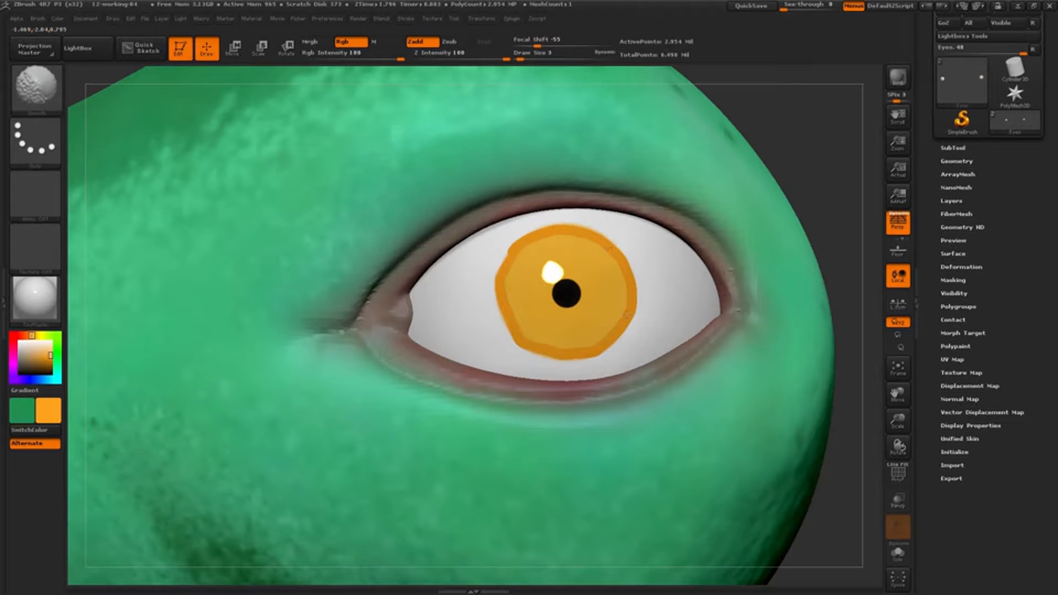
# - Apply Alpha 58 and add fine pale fibres radiating from the pupil, softening the pupil and the iris ring
pyautogui.click(50, 200)
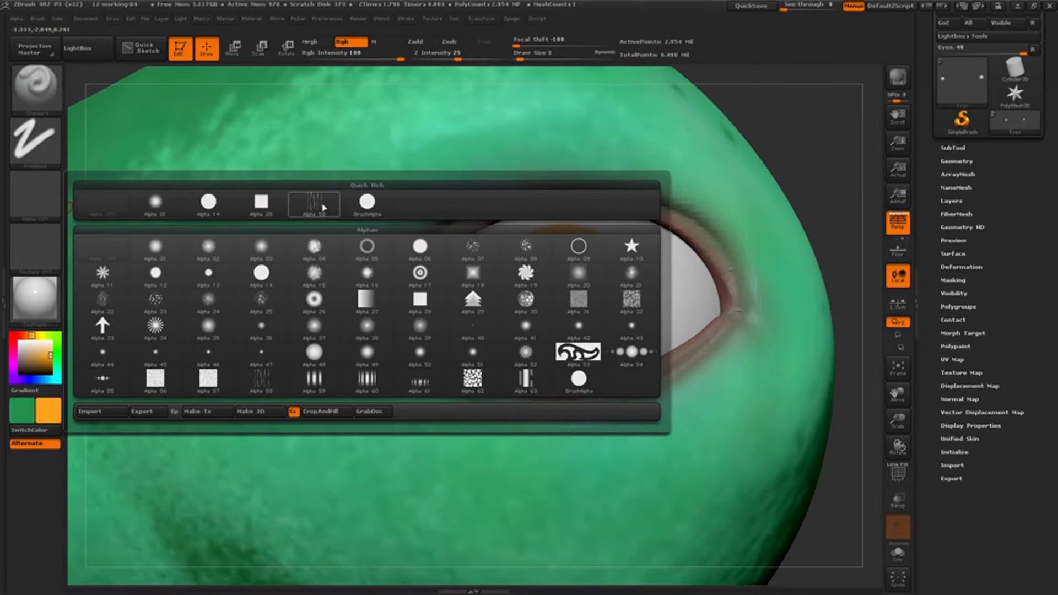
pyautogui.click(318, 207)
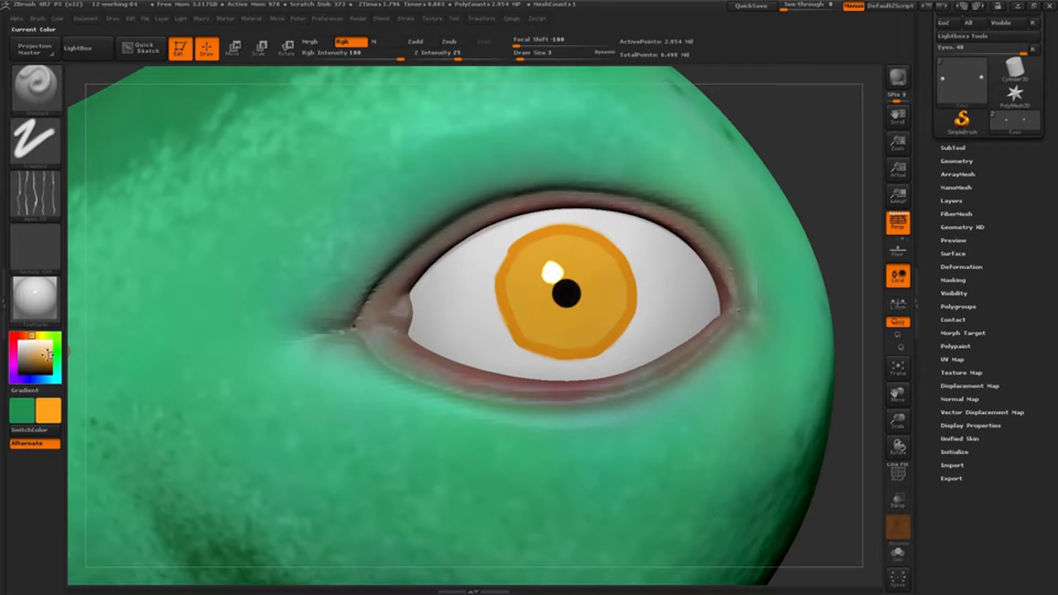
pyautogui.click(56, 165)
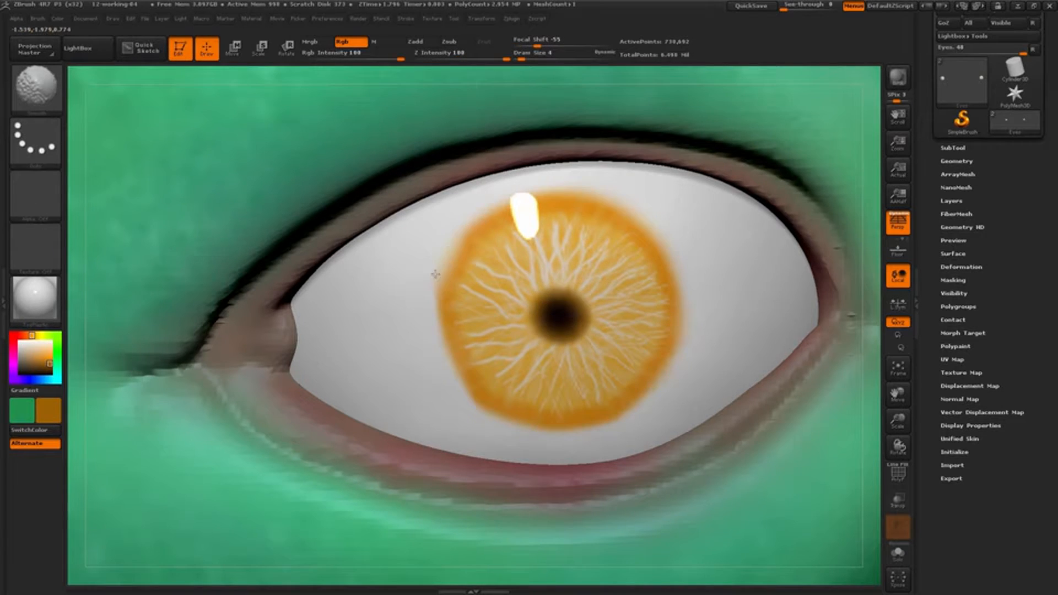
pyautogui.press('d')
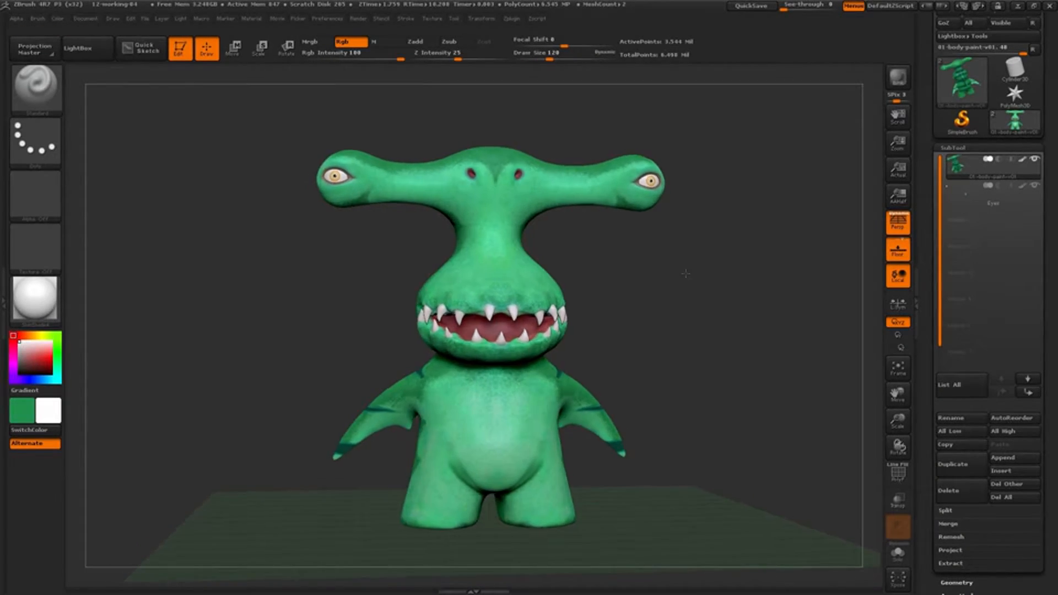
# - Frame the whole creature at a slight angle and render it with BPR shadows
pyautogui.moveTo(685, 273); pyautogui.dragTo(600, 289)
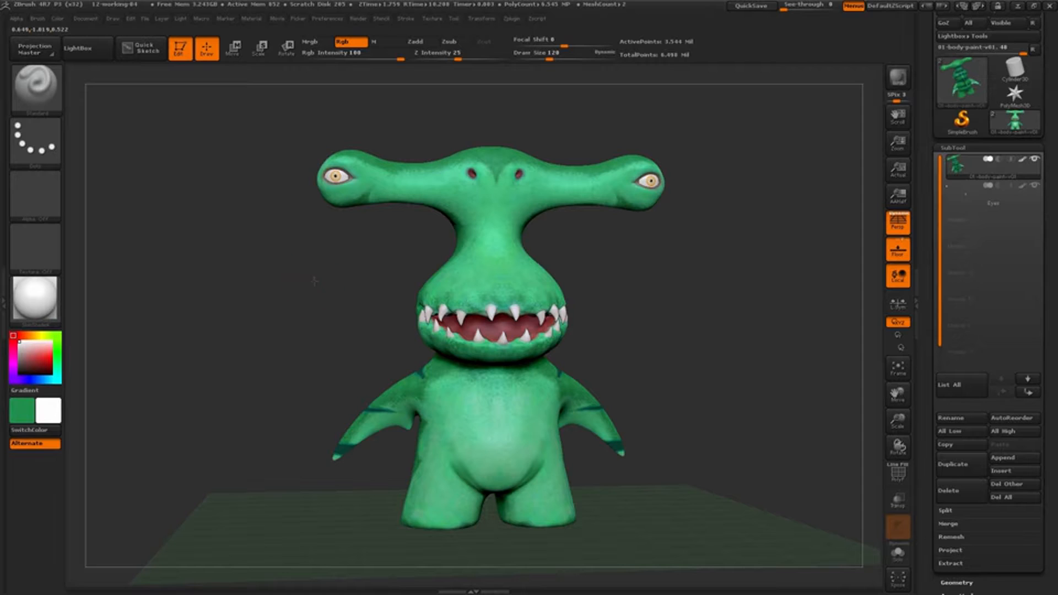
pyautogui.keyDown('alt'); pyautogui.moveTo(321, 281); pyautogui.dragTo(351, 272); pyautogui.keyUp('alt')
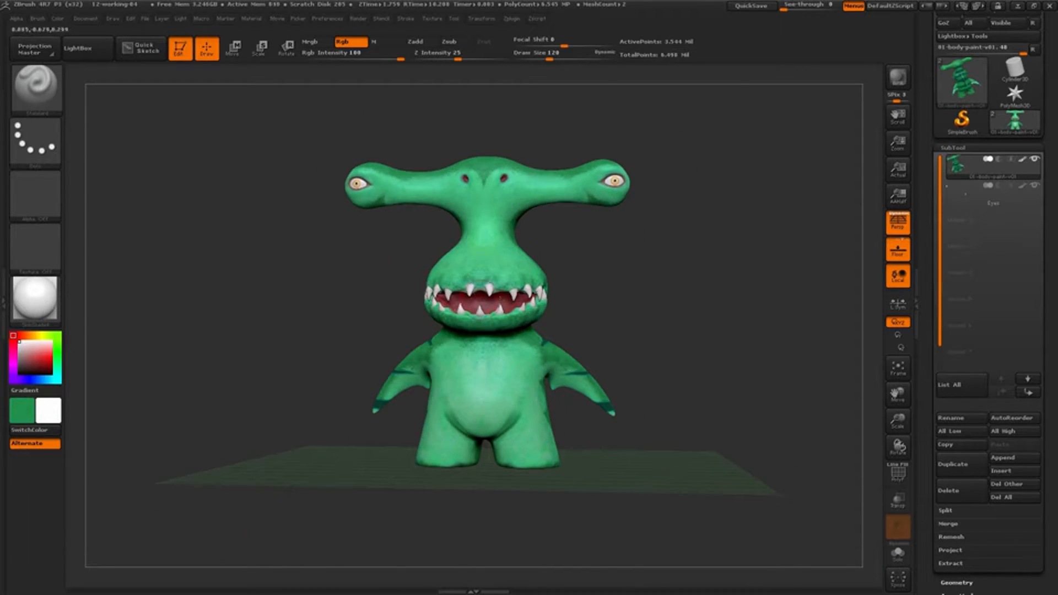
pyautogui.moveTo(690, 312); pyautogui.dragTo(679, 313)
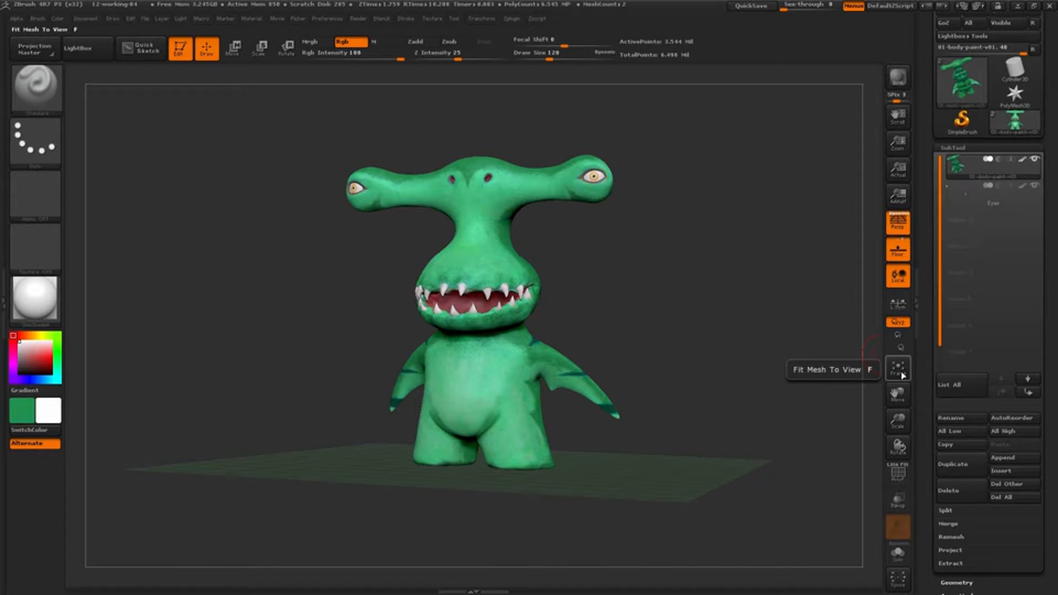
pyautogui.press('f')
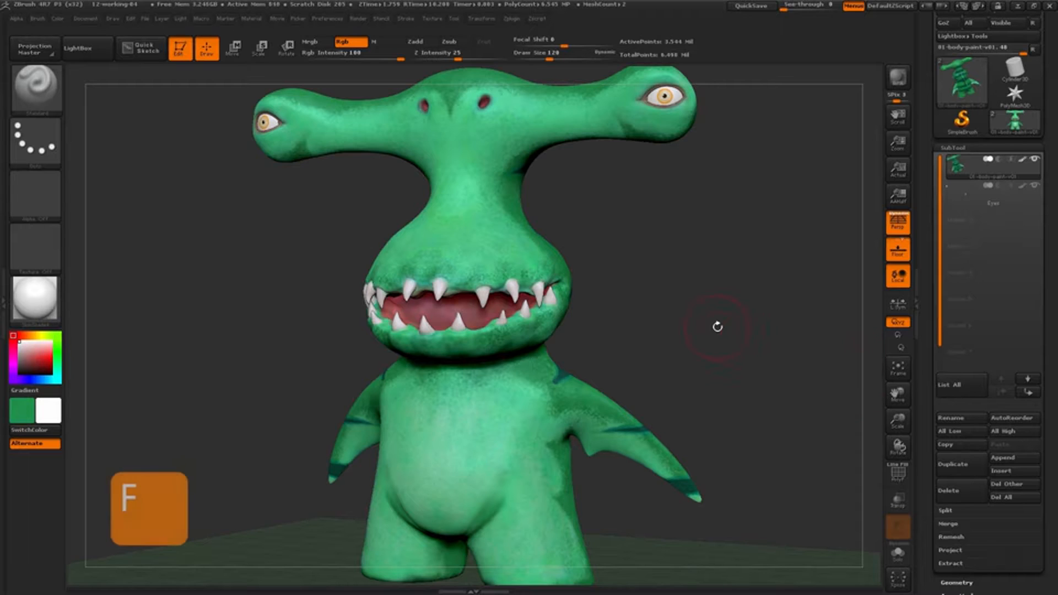
pyautogui.moveTo(721, 327); pyautogui.dragTo(721, 326)
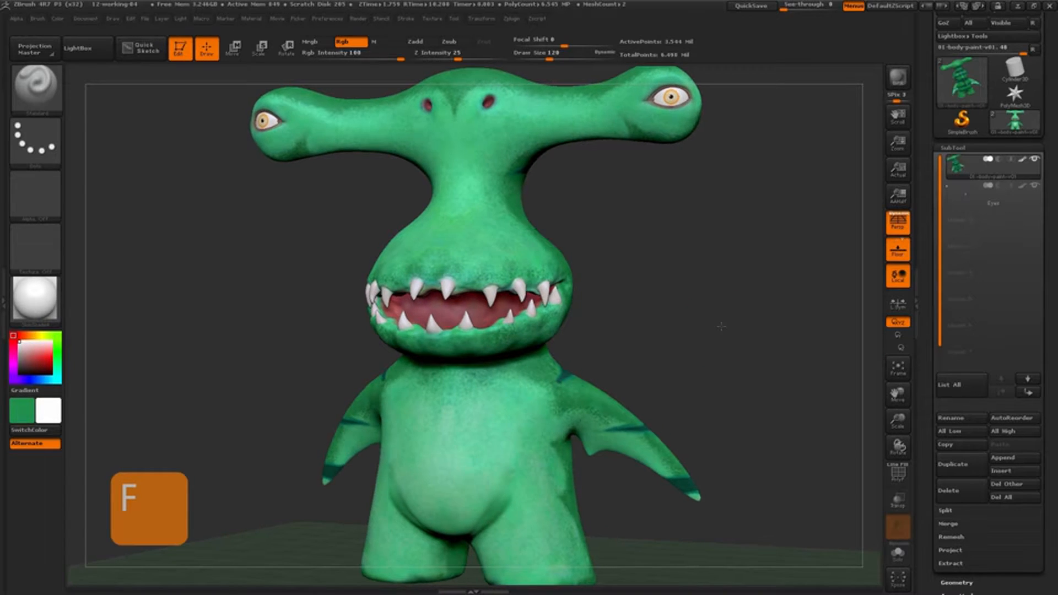
pyautogui.click(890, 86)
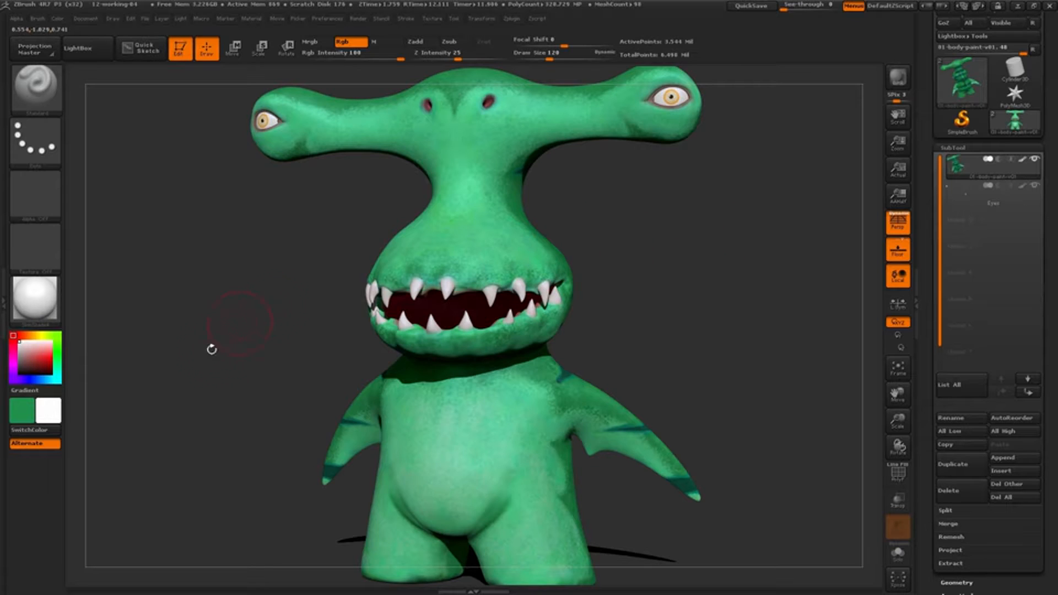
# - Set the document background to white, and replace it with a light pinkish grey
pyautogui.click(89, 18)
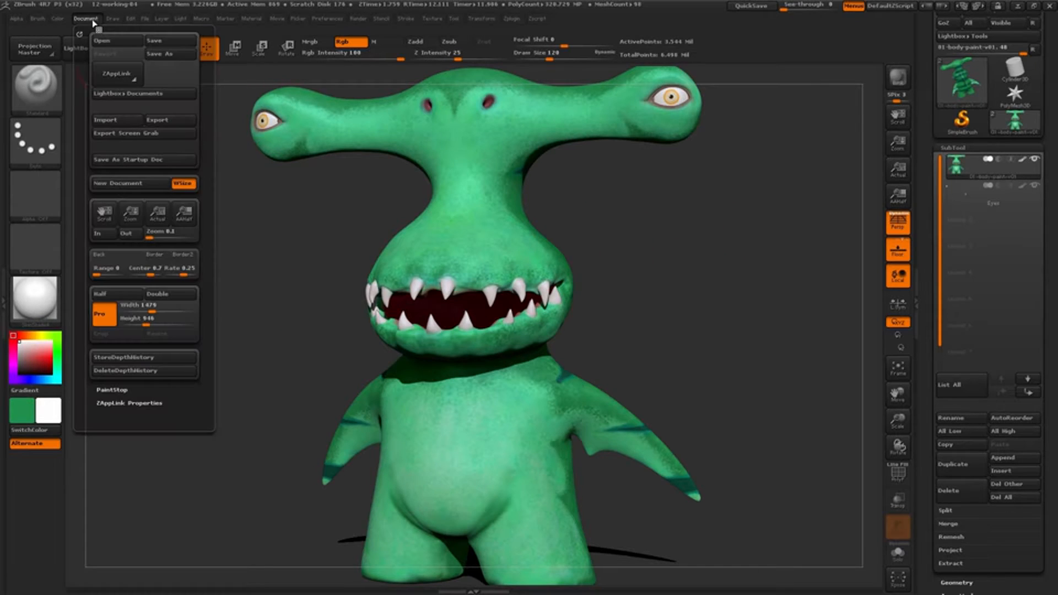
pyautogui.click(114, 259)
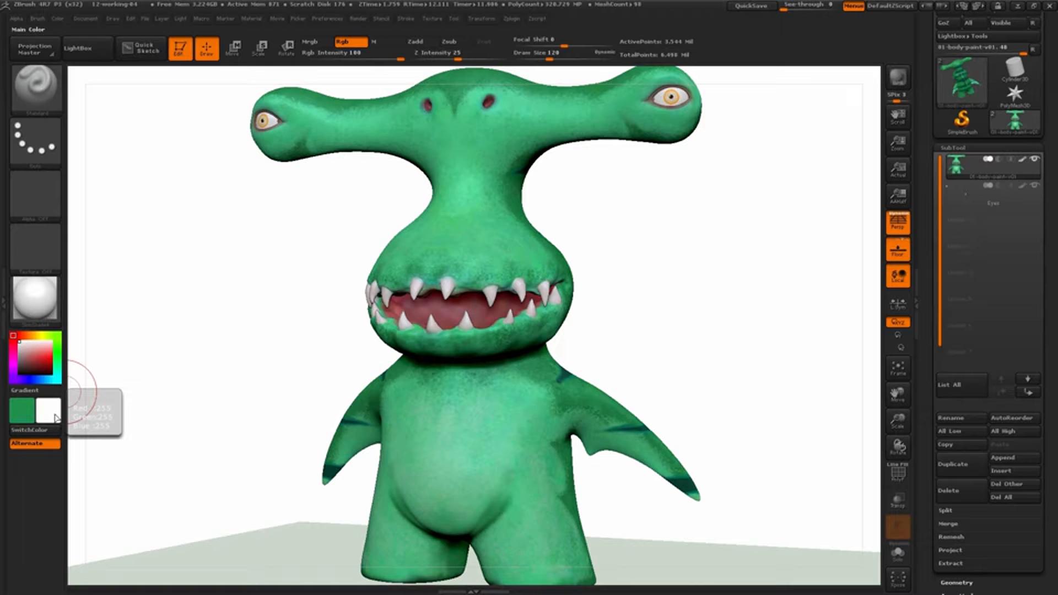
pyautogui.click(50, 379)
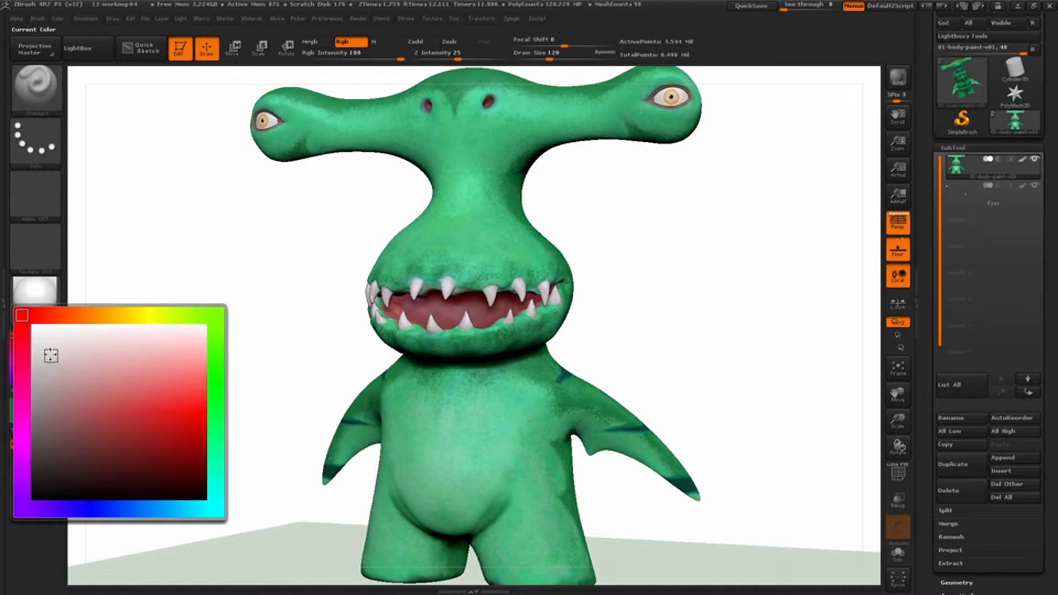
pyautogui.click(54, 352)
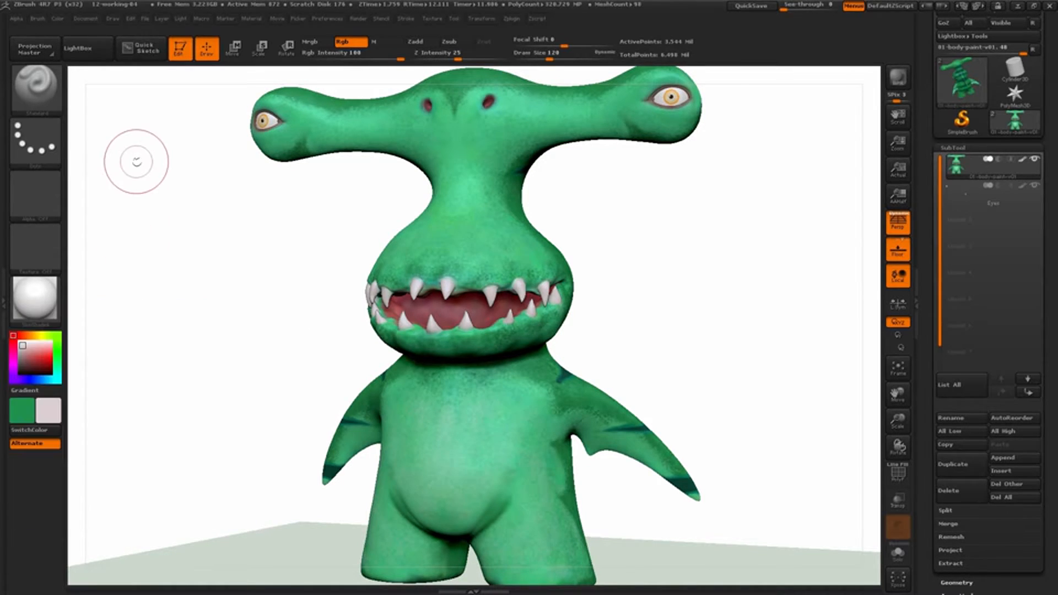
pyautogui.click(88, 20)
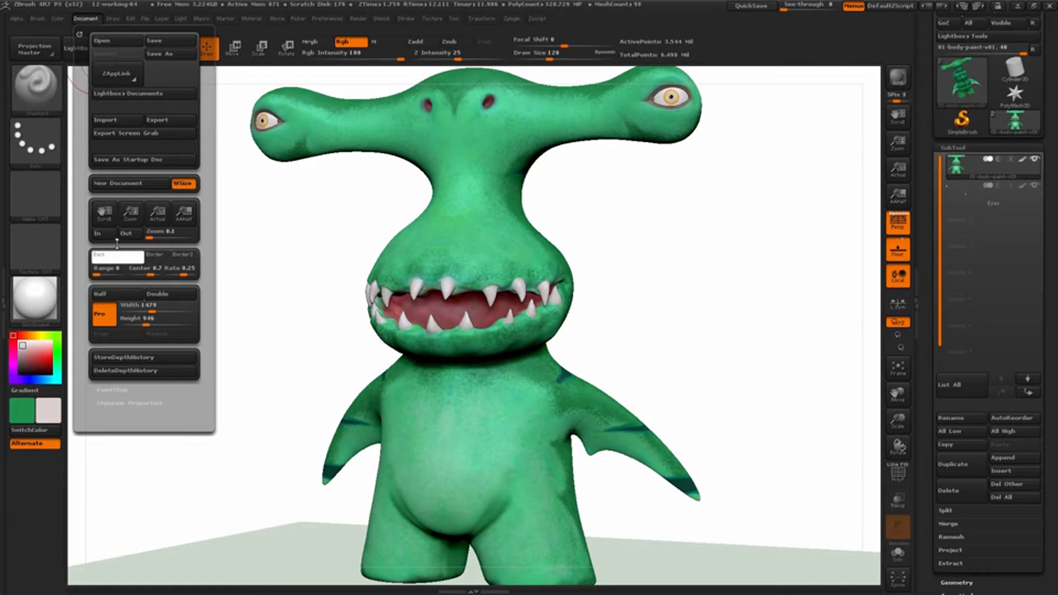
pyautogui.click(122, 259)
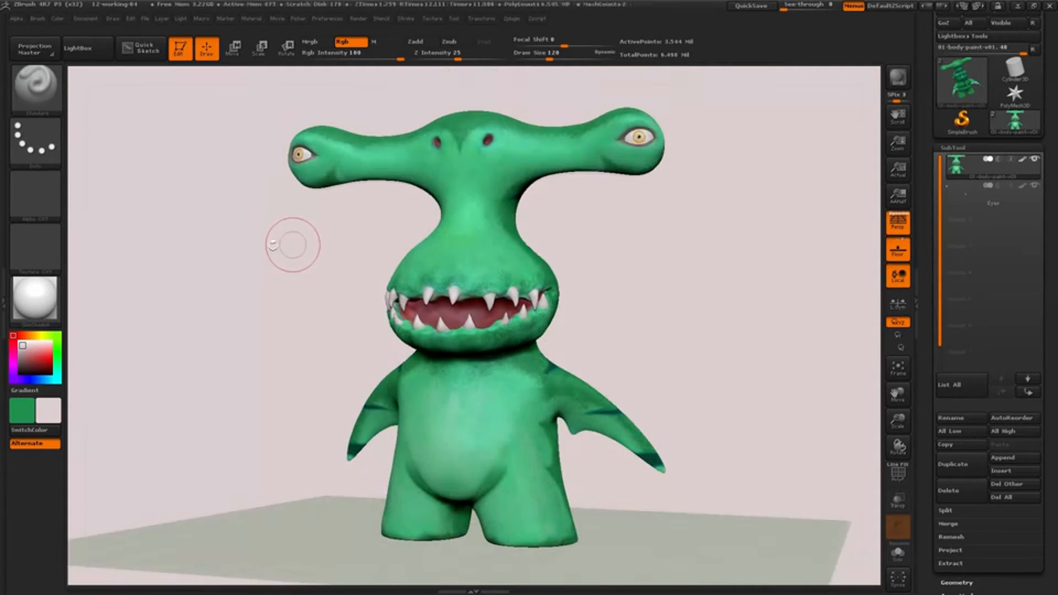
# - Increase the Range of the document background's gradient to shade it from dark to light
pyautogui.click(84, 21)
pyautogui.moveTo(96, 274); pyautogui.dragTo(181, 273)
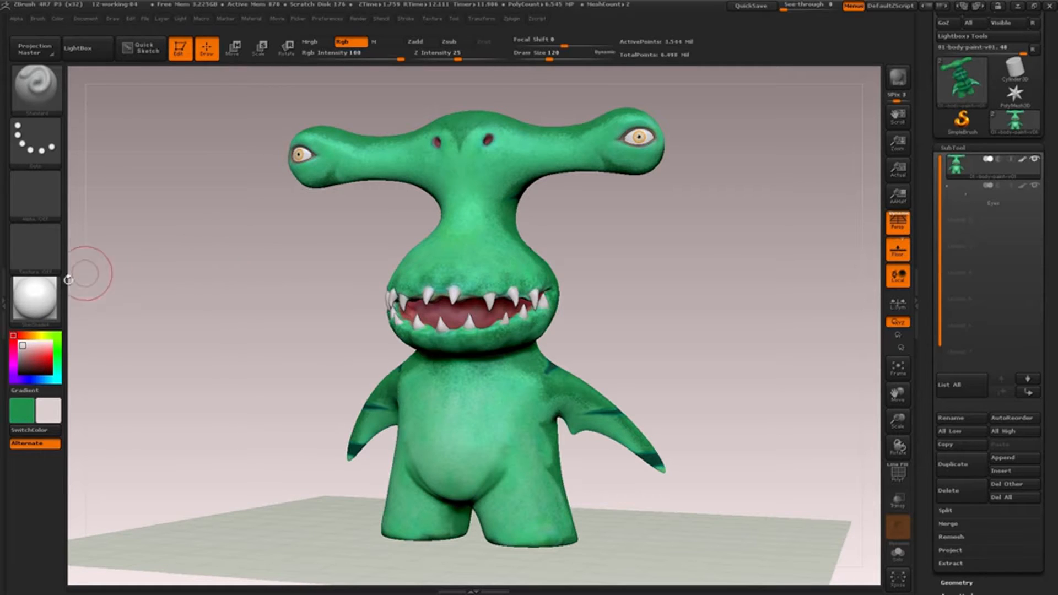
# - Open the left tray and dock the Document palette in it above the Material palette
pyautogui.click(4, 292)
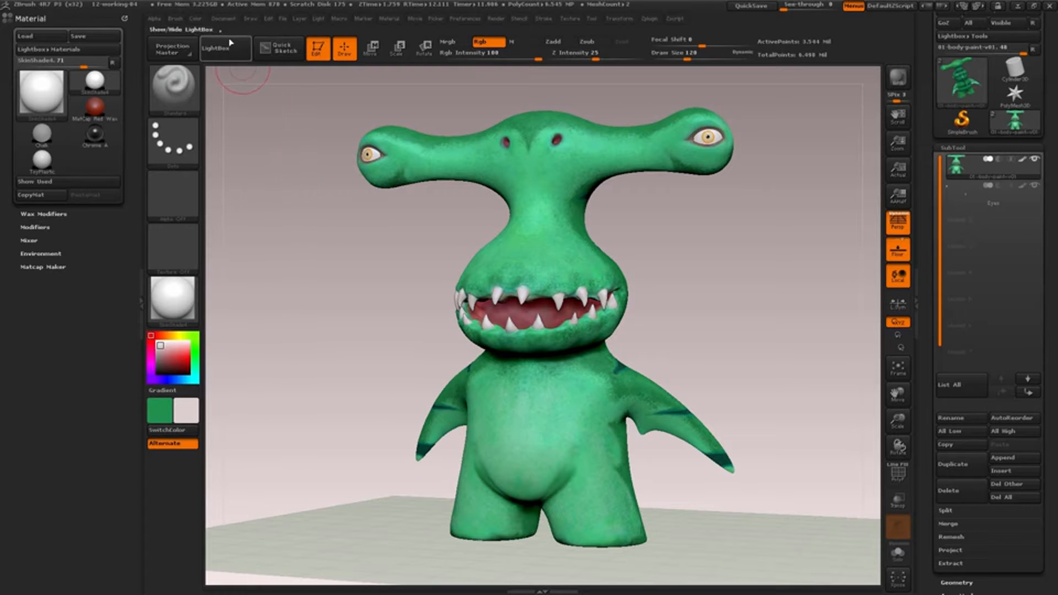
pyautogui.click(223, 20)
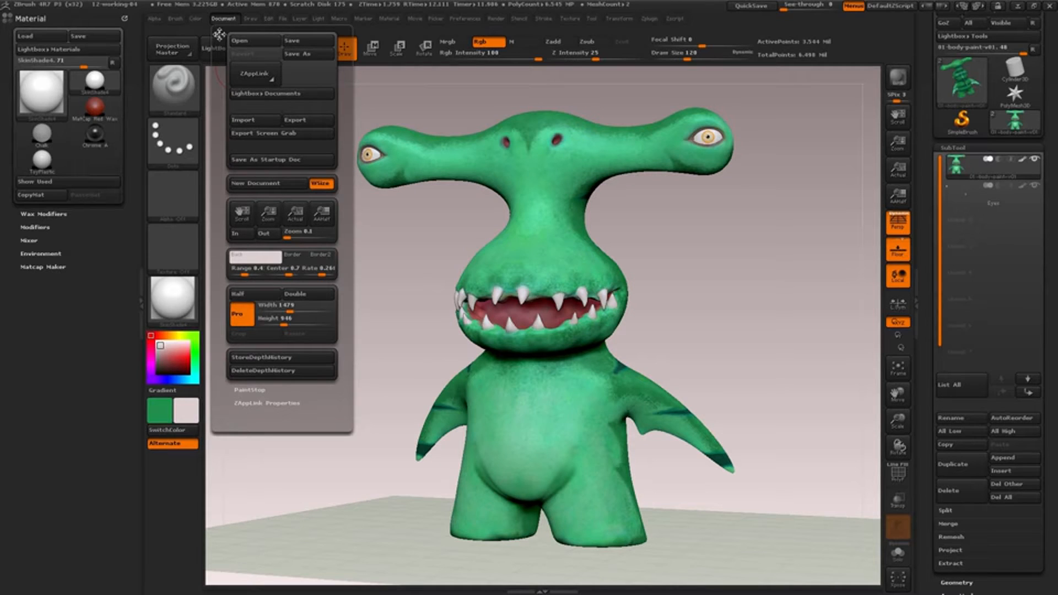
pyautogui.click(219, 34)
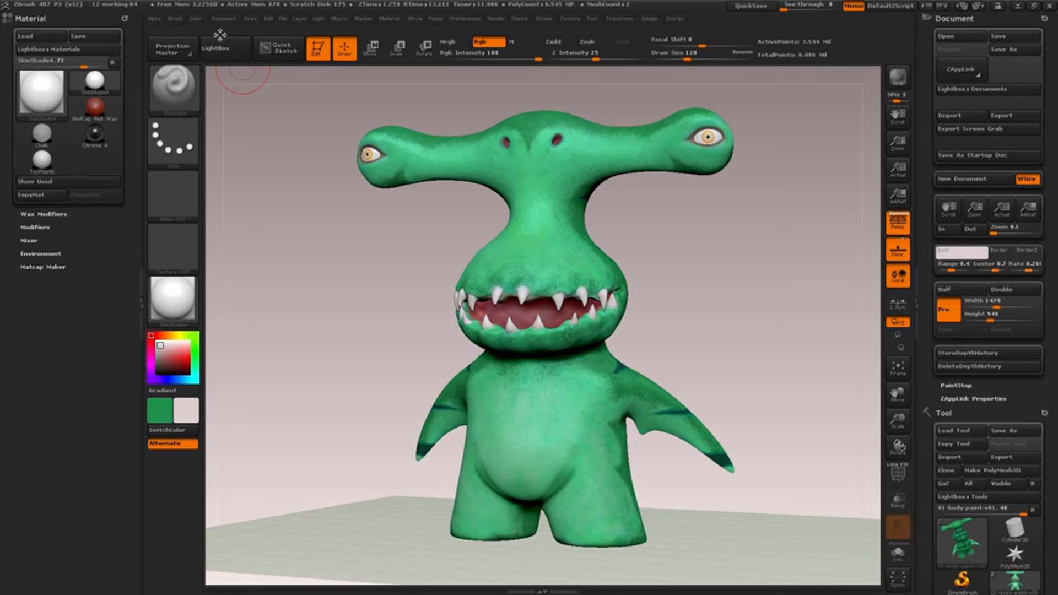
pyautogui.click(224, 24)
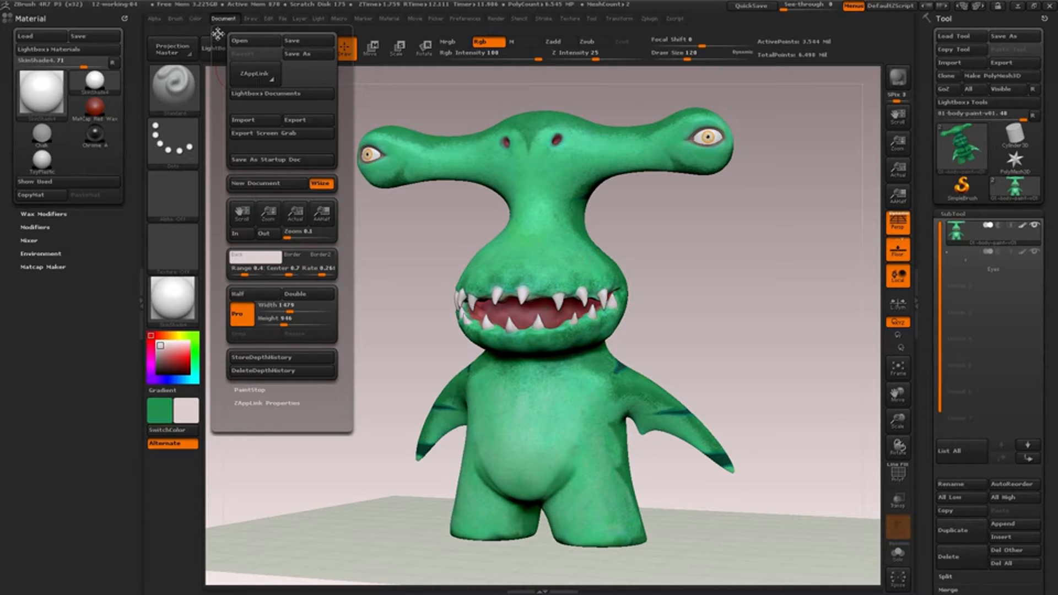
pyautogui.moveTo(219, 35); pyautogui.dragTo(39, 30)
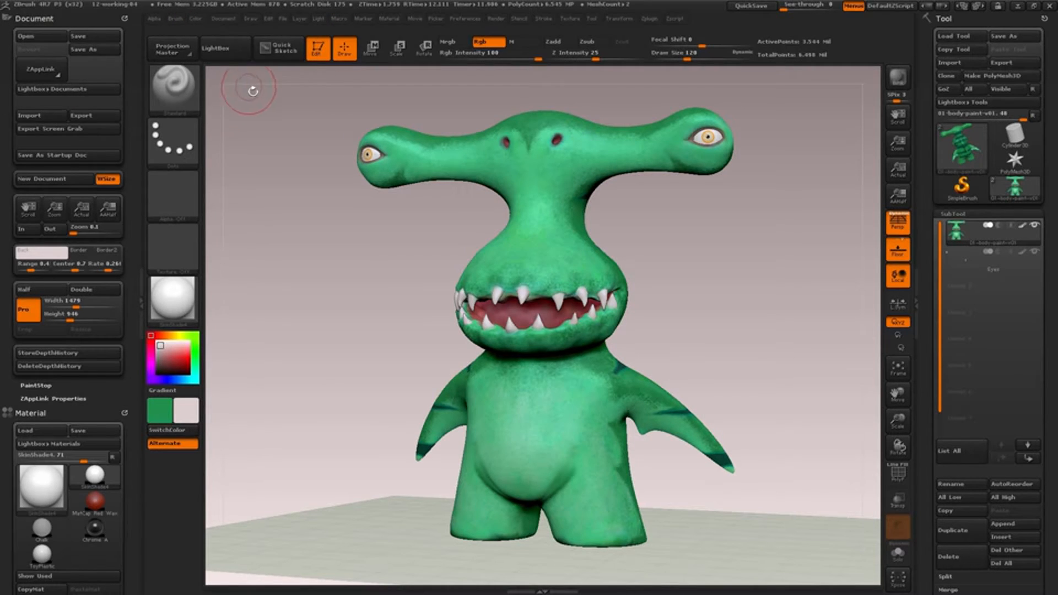
# - Dock the Color palette in the right tray above the Tool palette
pyautogui.click(195, 19)
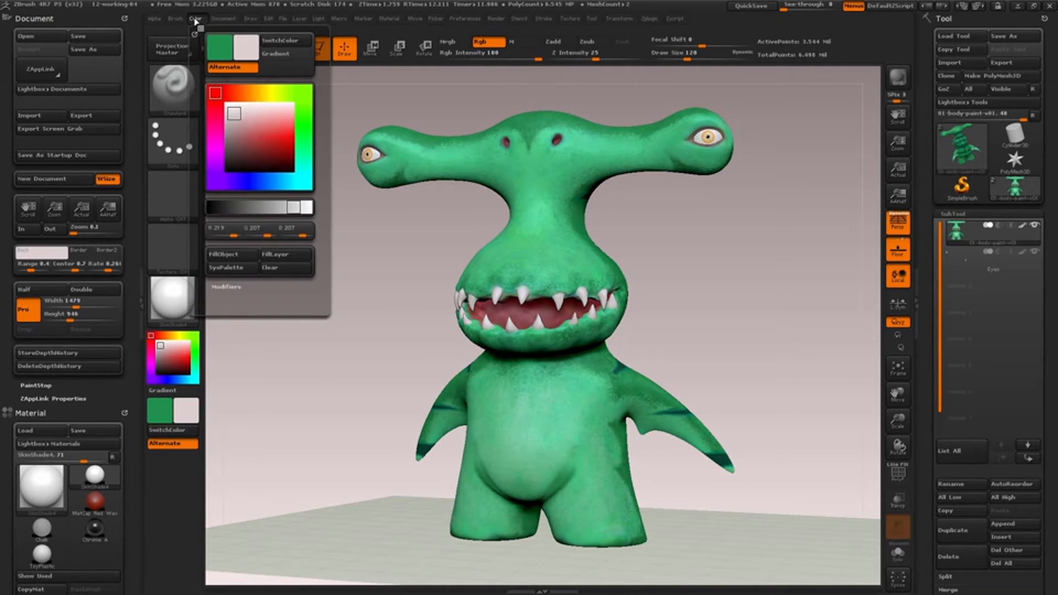
pyautogui.moveTo(194, 33); pyautogui.dragTo(55, 25)
pyautogui.click(125, 19)
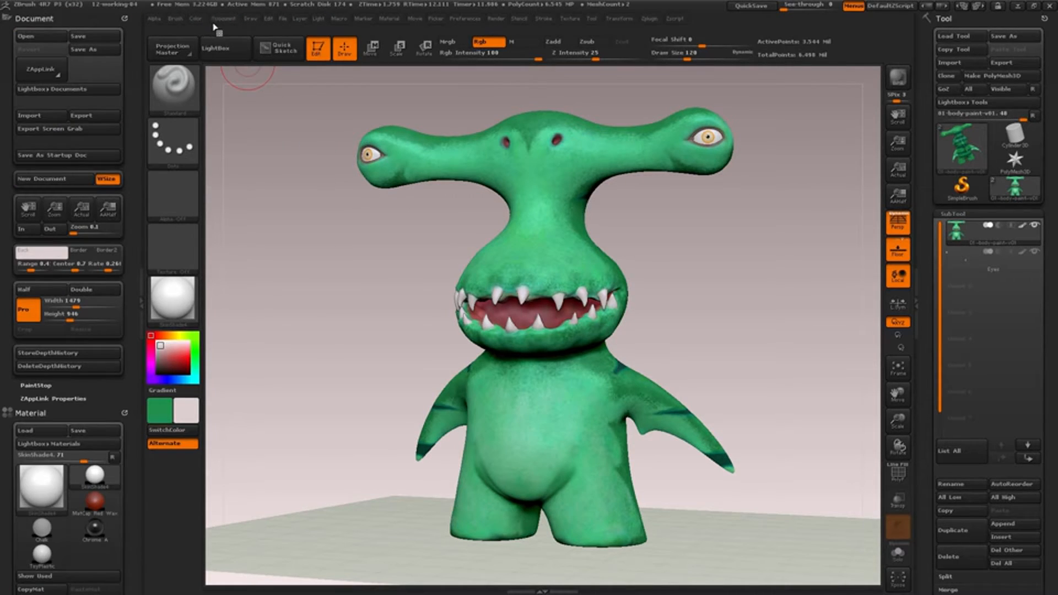
pyautogui.click(195, 20)
pyautogui.moveTo(193, 32); pyautogui.dragTo(926, 37)
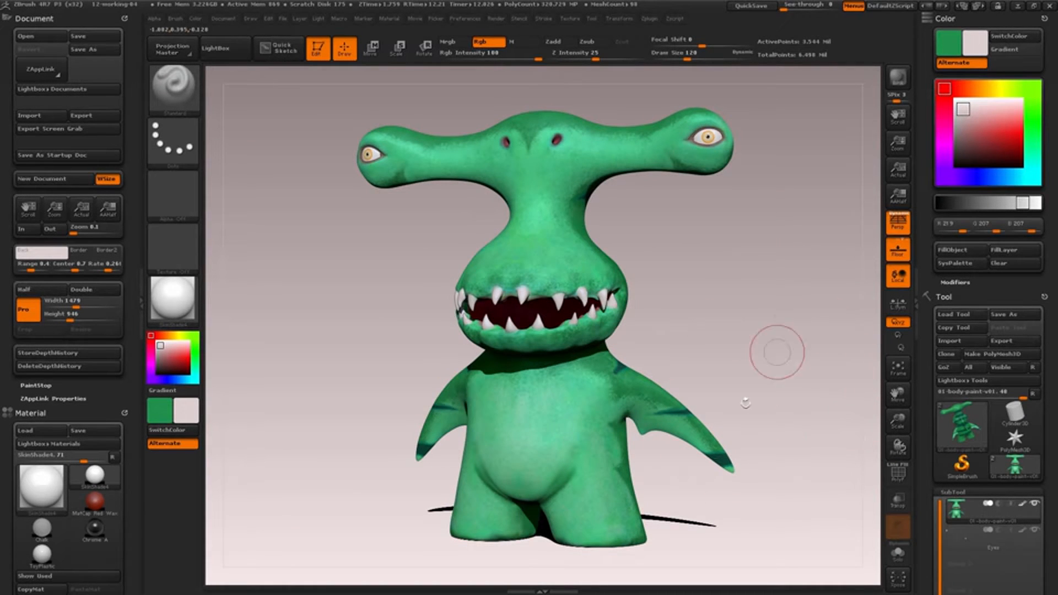
# - Turn the creature to the other side and compare the scene with the floor grid hidden and shown
pyautogui.moveTo(666, 509)
pyautogui.mouseDown()
pyautogui.moveTo(693, 509)
pyautogui.moveTo(678, 494)
pyautogui.moveTo(728, 432)
pyautogui.moveTo(737, 437)
pyautogui.moveTo(737, 416)
pyautogui.mouseUp()
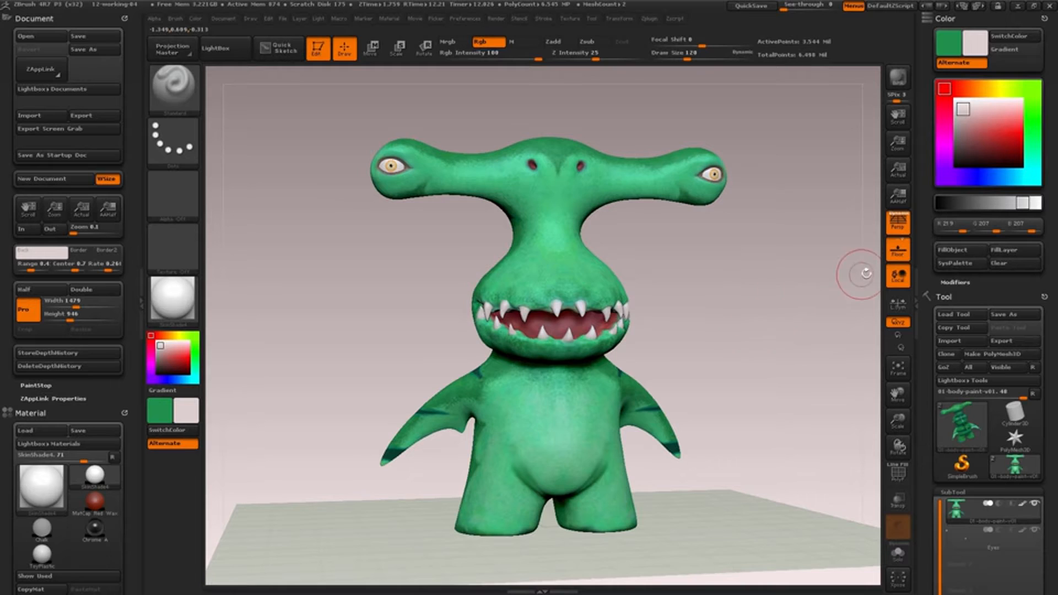
pyautogui.click(900, 253)
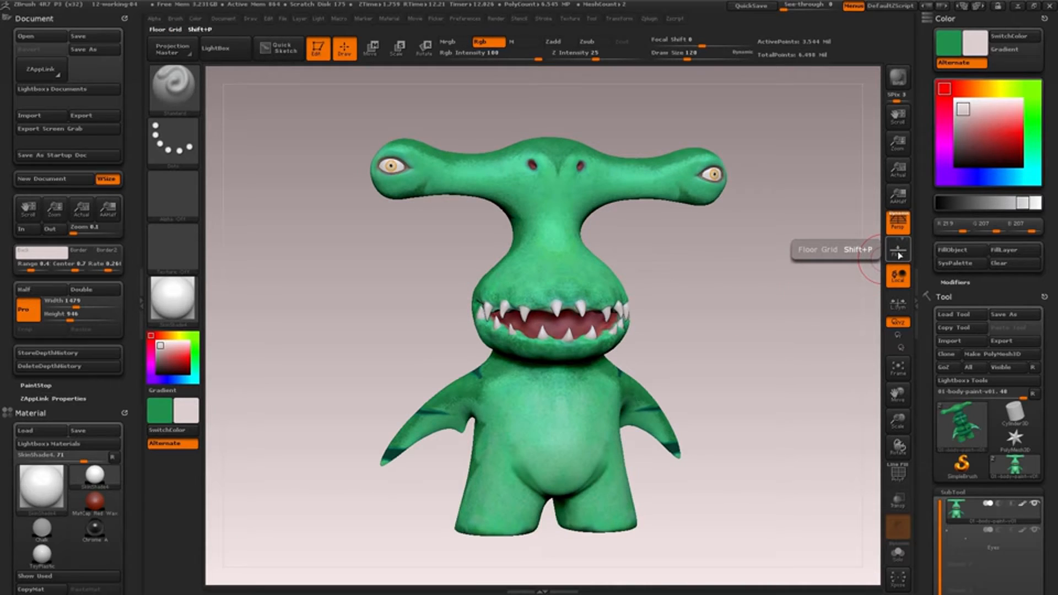
pyautogui.click(899, 253)
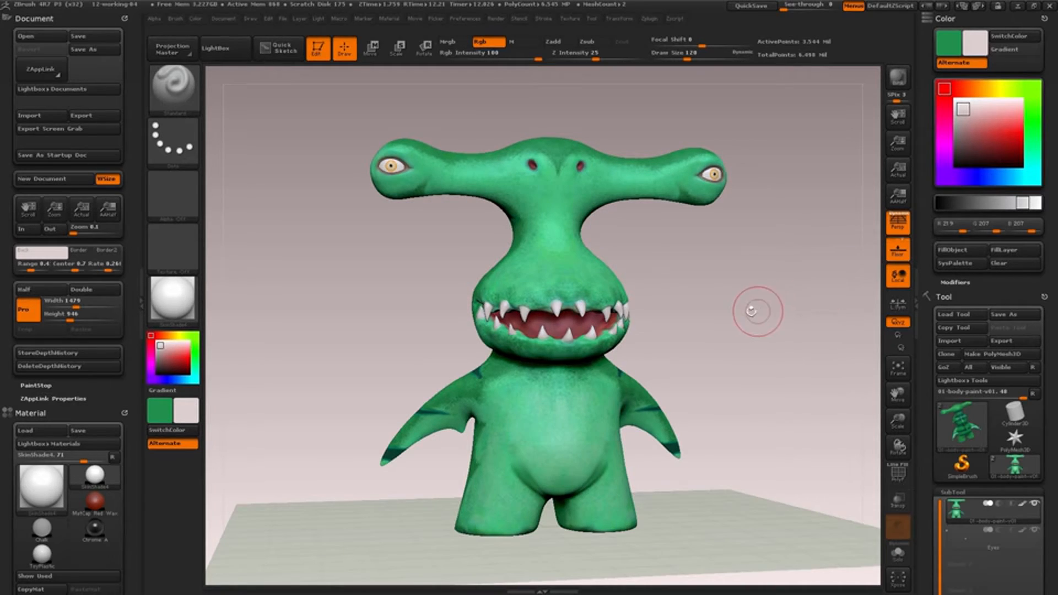
pyautogui.keyDown('alt'); pyautogui.moveTo(746, 312); pyautogui.dragTo(744, 309); pyautogui.keyUp('alt')
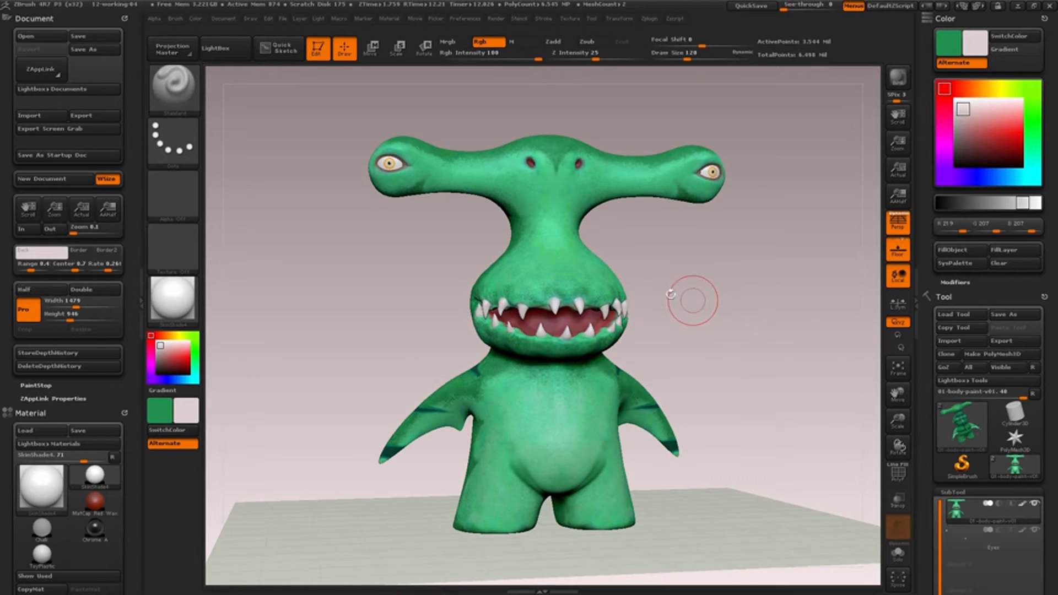
# - Dock the Light palette in the left tray and raise the light intensity to about 1.07
pyautogui.click(319, 22)
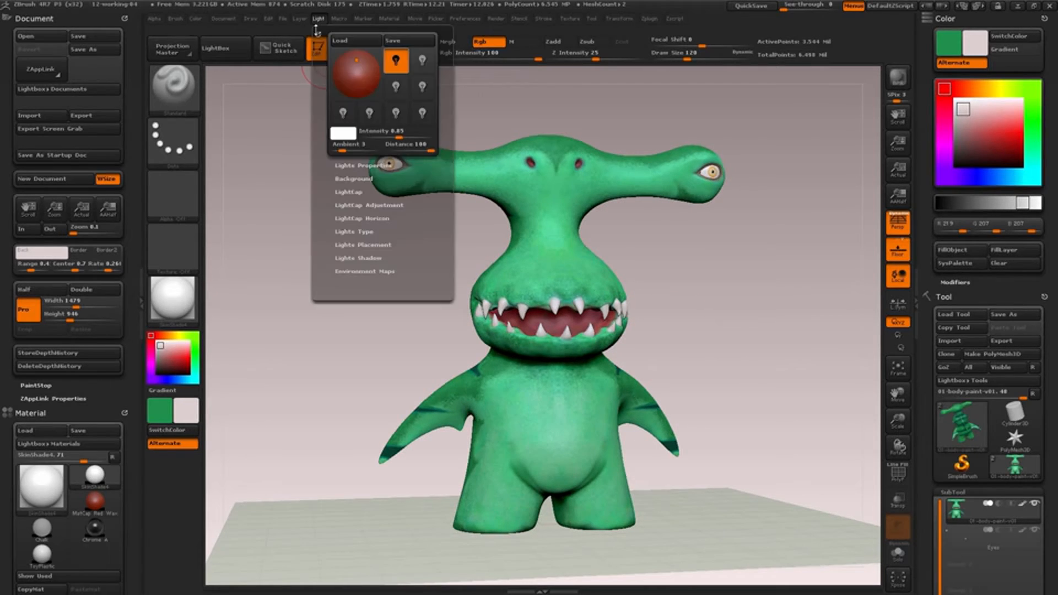
pyautogui.moveTo(315, 31)
pyautogui.mouseDown()
pyautogui.moveTo(83, 33)
pyautogui.moveTo(39, 69)
pyautogui.moveTo(24, 55)
pyautogui.moveTo(51, 59)
pyautogui.moveTo(41, 83)
pyautogui.moveTo(25, 62)
pyautogui.mouseUp()
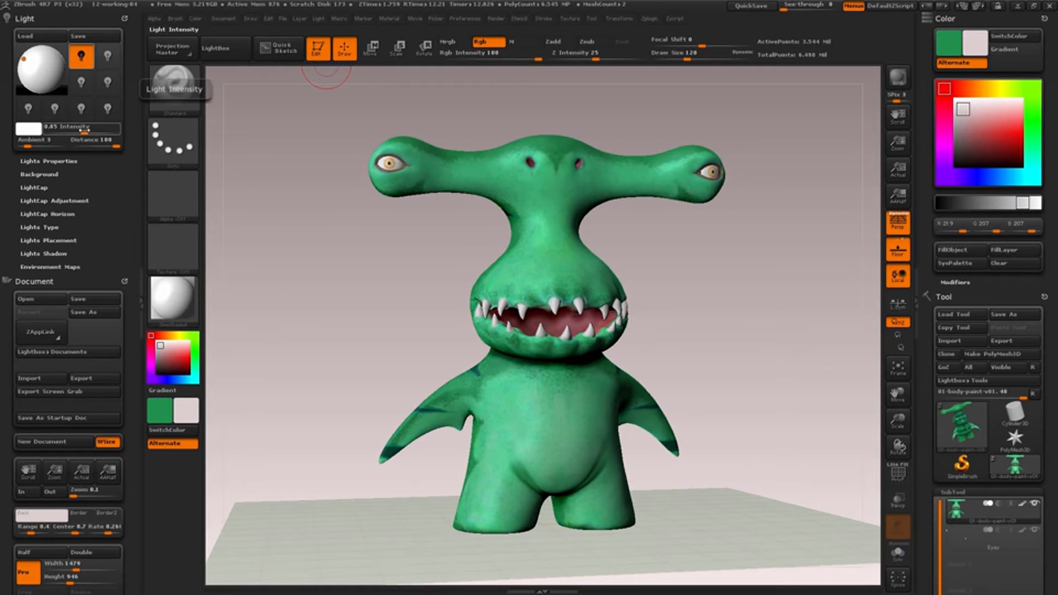
pyautogui.moveTo(84, 129); pyautogui.dragTo(85, 130)
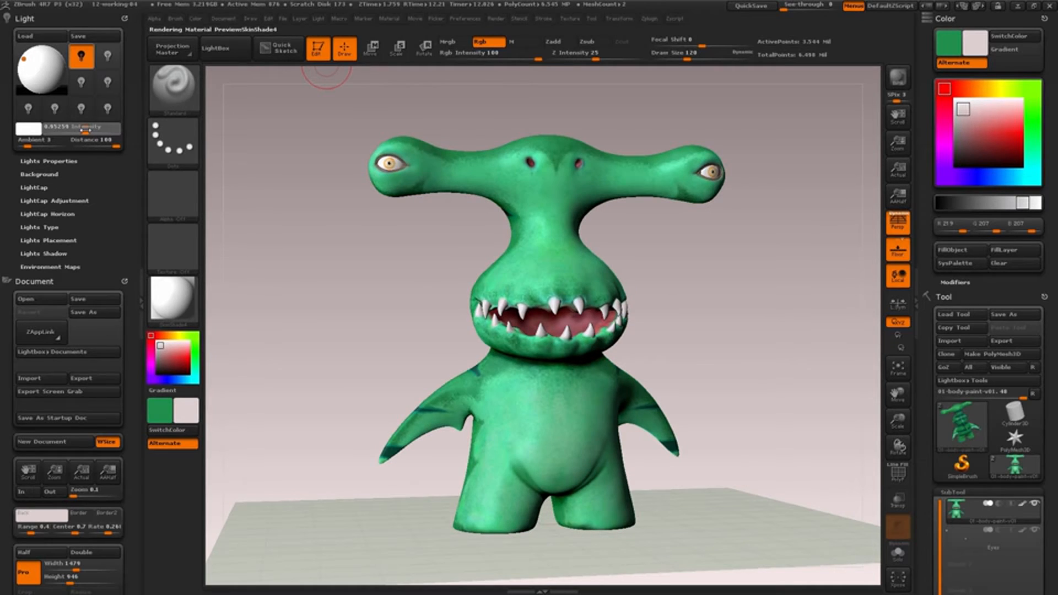
pyautogui.moveTo(86, 130); pyautogui.dragTo(87, 130)
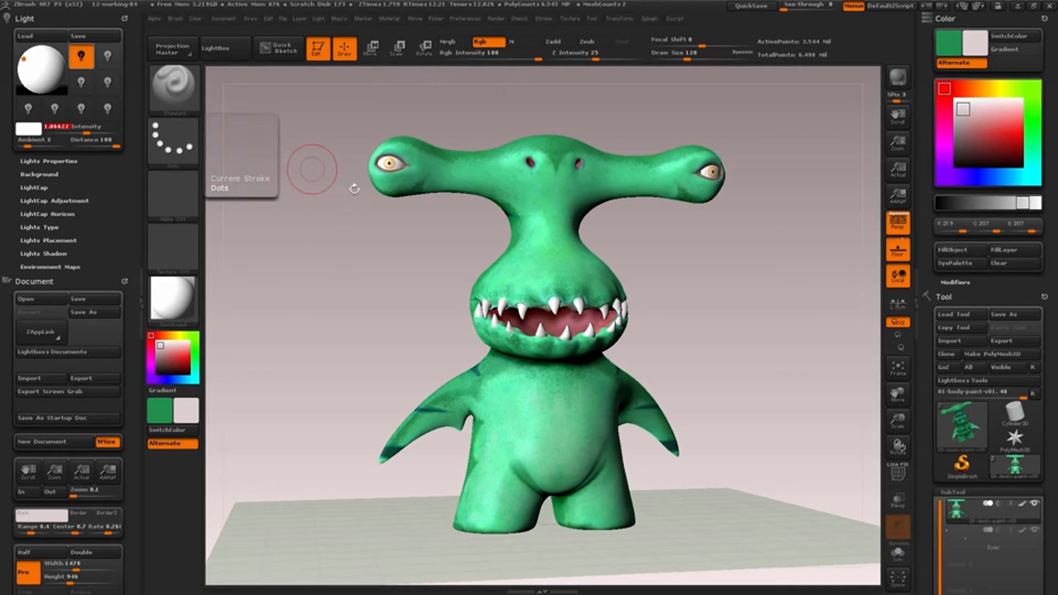
# - Dock the Draw palette in the left tray and enlarge the floor's Grid Size to about 32.4
pyautogui.moveTo(366, 253); pyautogui.dragTo(373, 251)
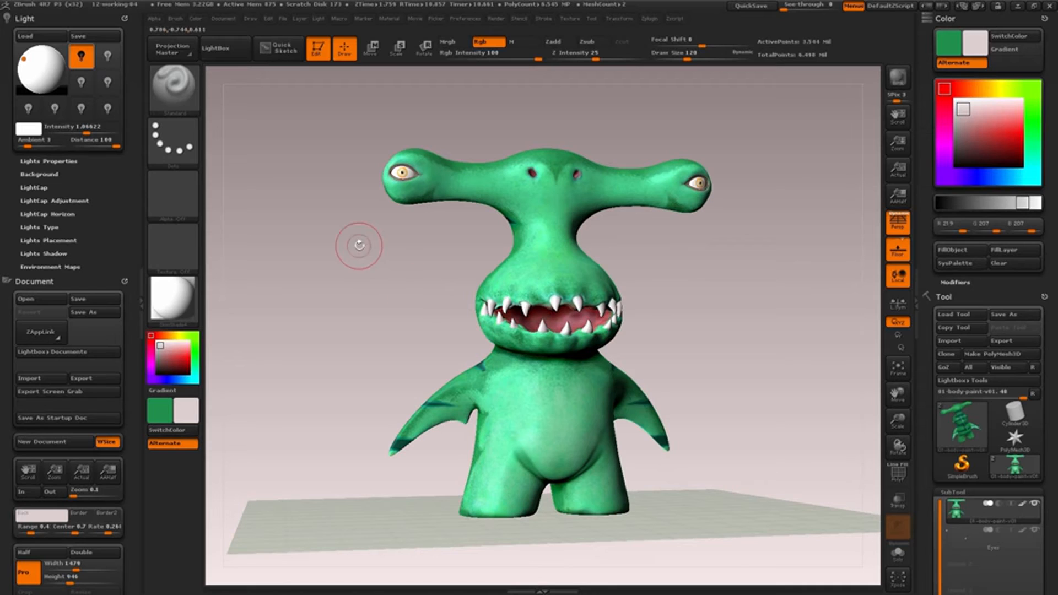
pyautogui.click(254, 22)
pyautogui.moveTo(246, 24); pyautogui.dragTo(44, 32)
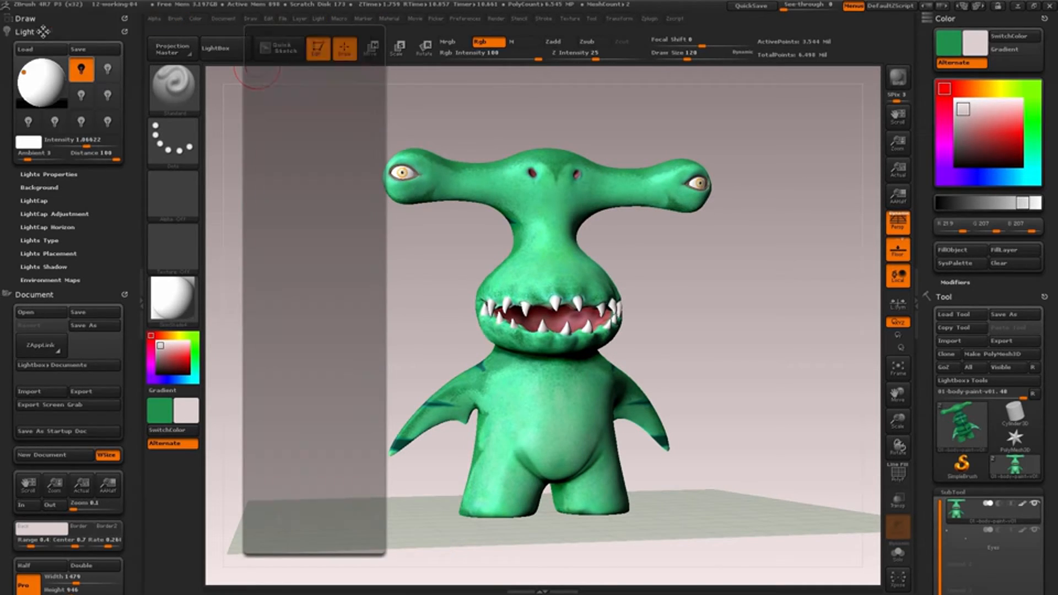
pyautogui.moveTo(68, 267); pyautogui.dragTo(67, 232)
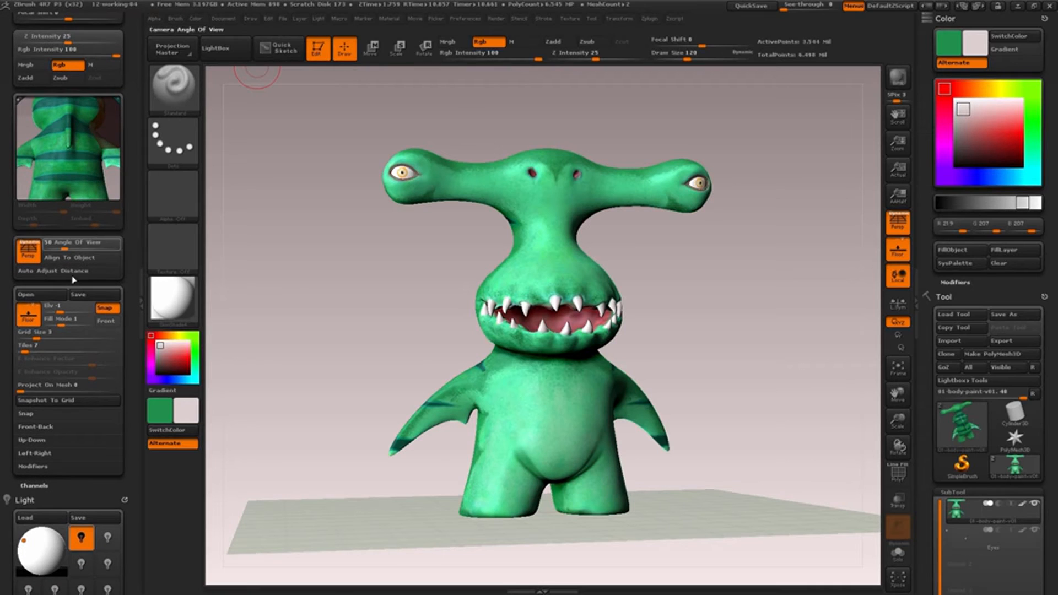
pyautogui.moveTo(43, 338); pyautogui.dragTo(77, 338)
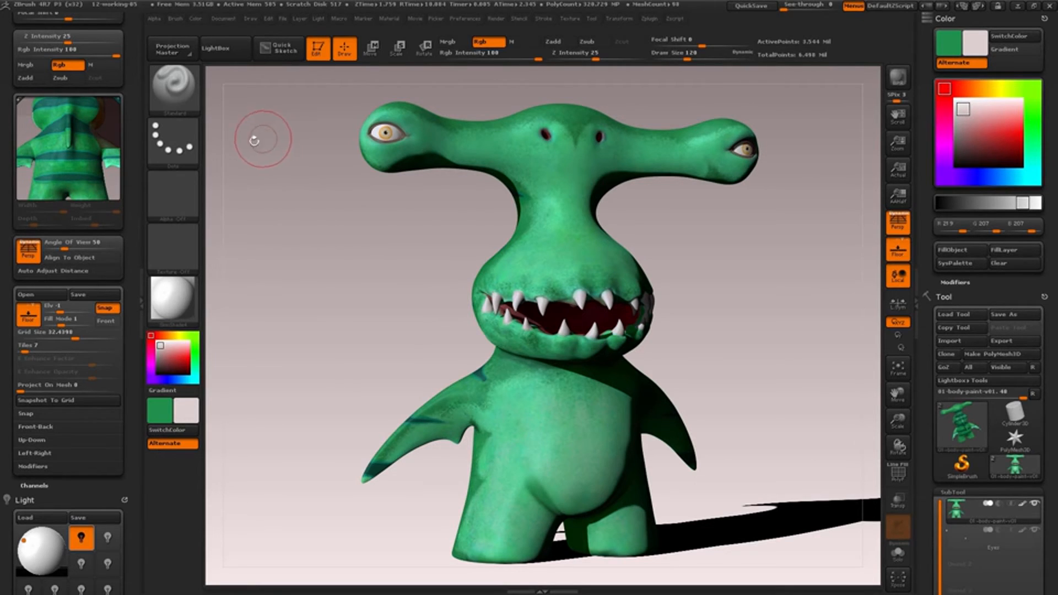
# - Export the rendered document as the JPEG file ZBrush Document.jpg in the SHARKBOY folder
pyautogui.click(220, 20)
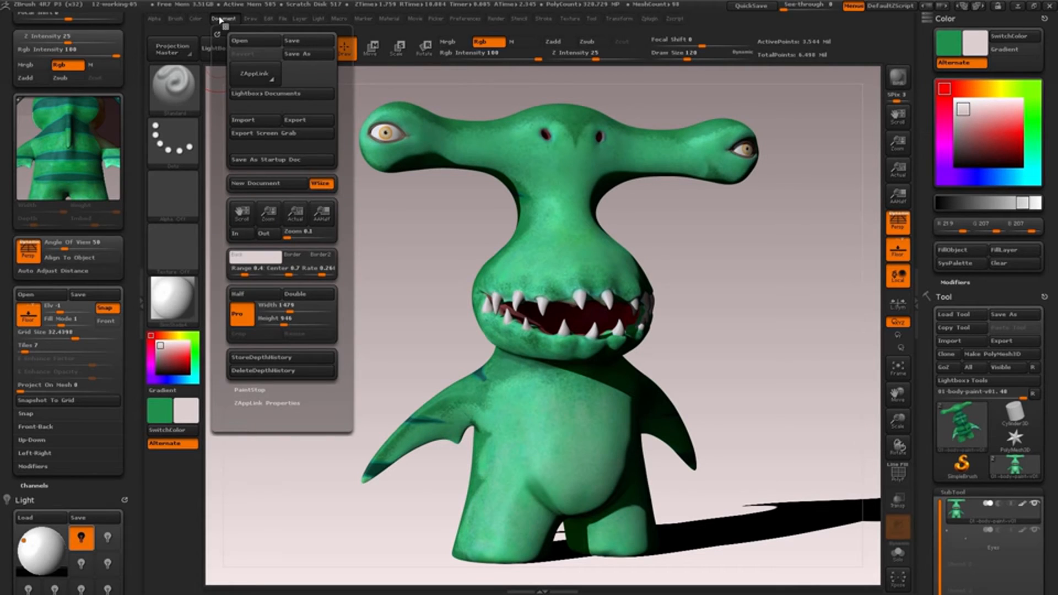
pyautogui.click(305, 122)
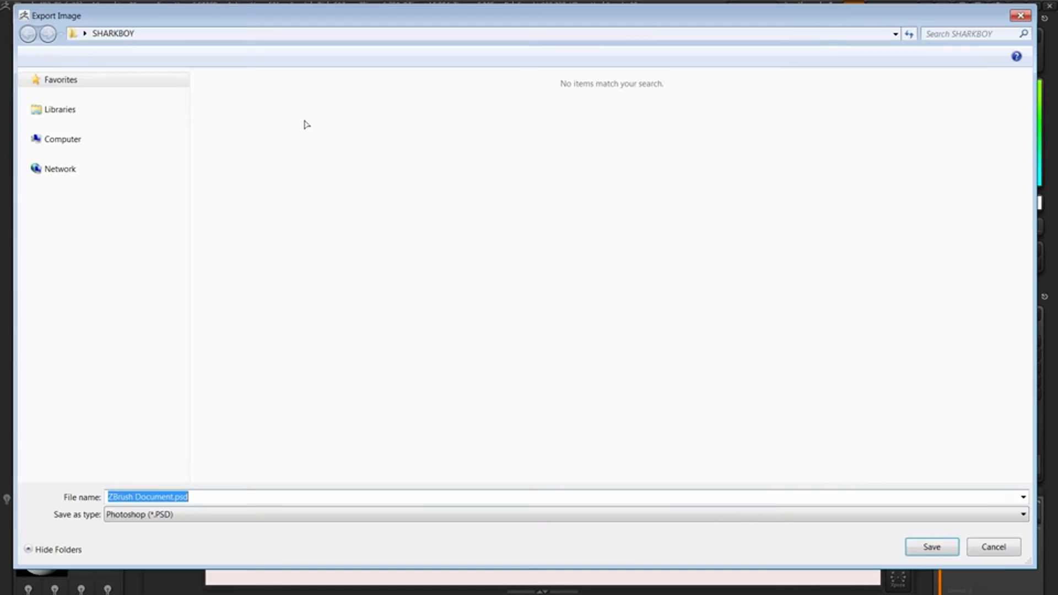
pyautogui.click(359, 515)
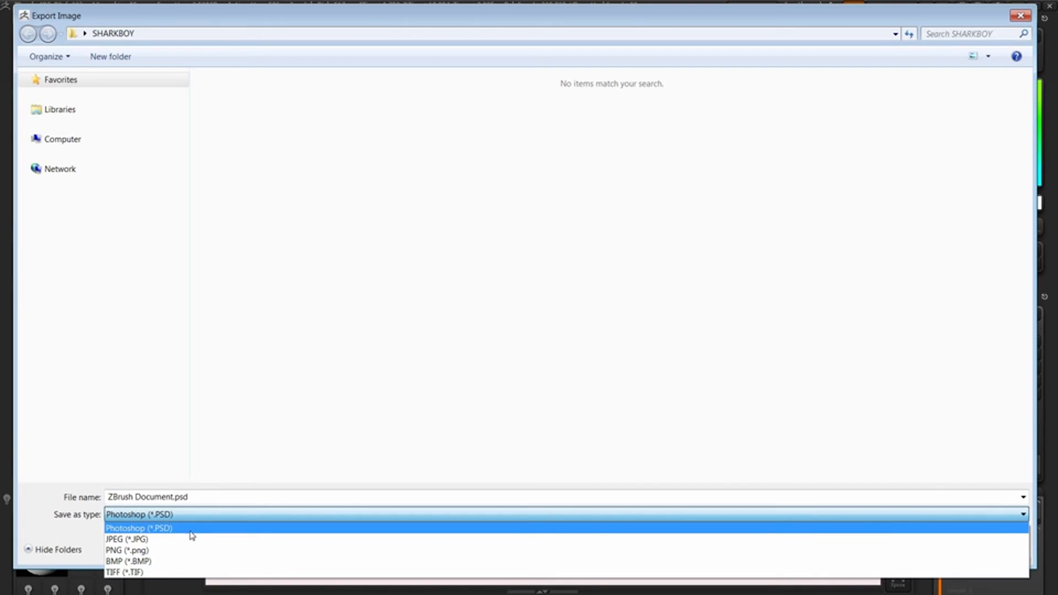
pyautogui.click(183, 539)
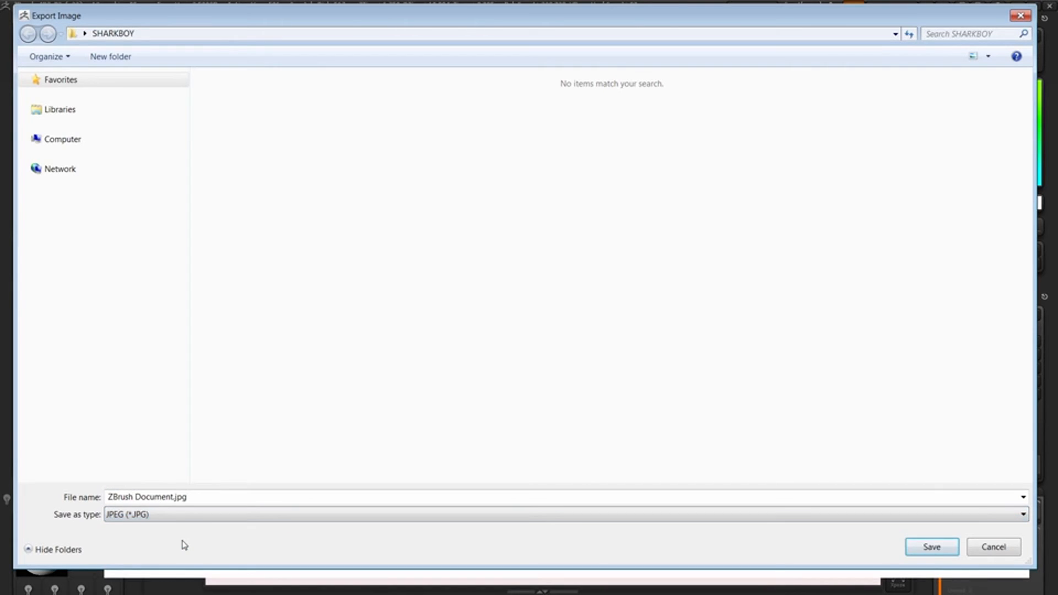
pyautogui.click(932, 546)
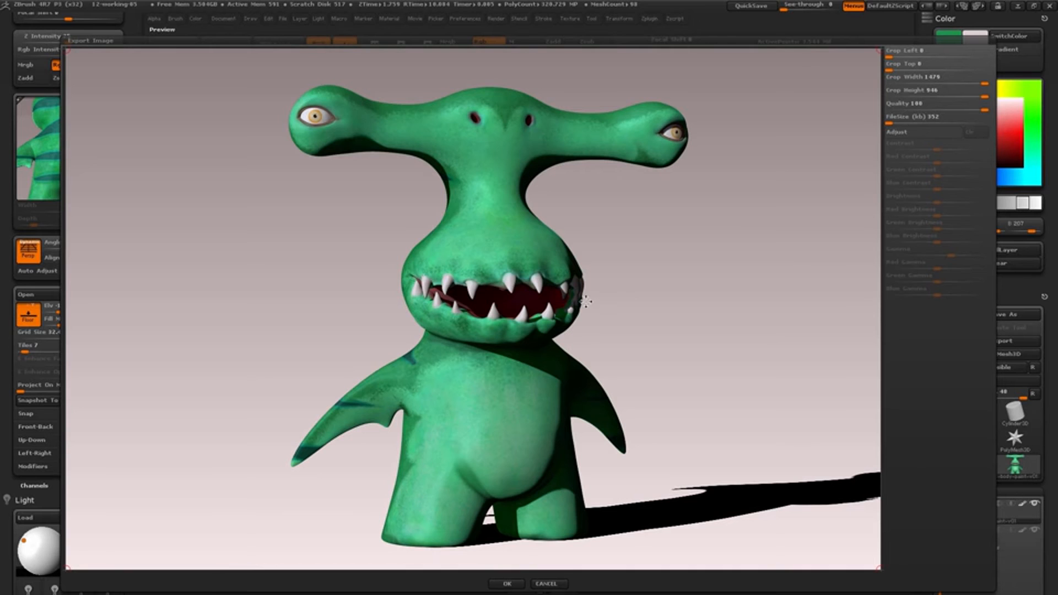
# - Crop the export image around the creature with left 352, top 48, width 858 and height 852
pyautogui.moveTo(455, 285); pyautogui.dragTo(501, 280)
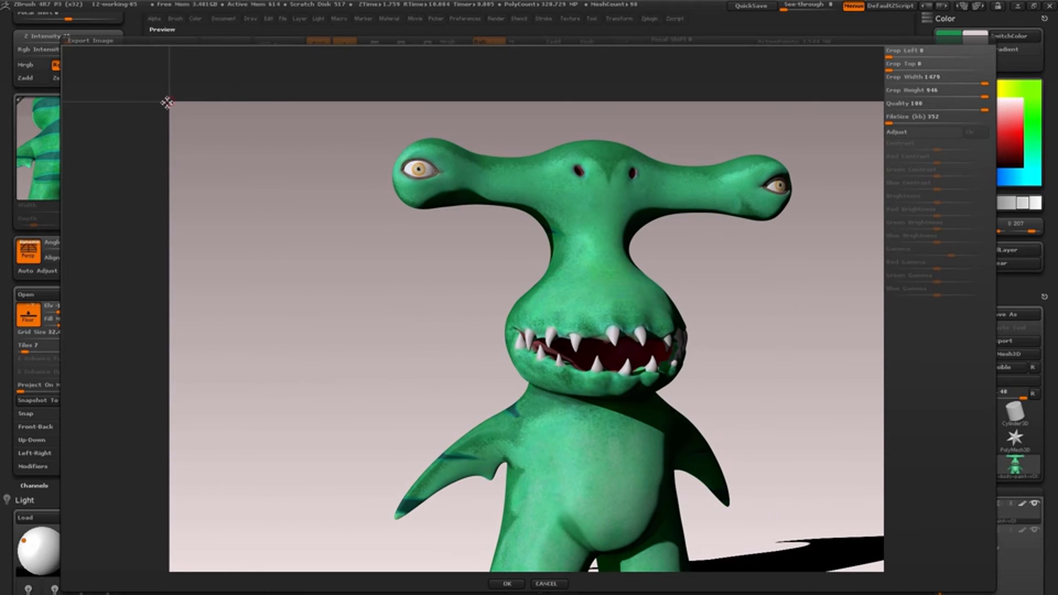
pyautogui.moveTo(167, 103); pyautogui.dragTo(361, 100)
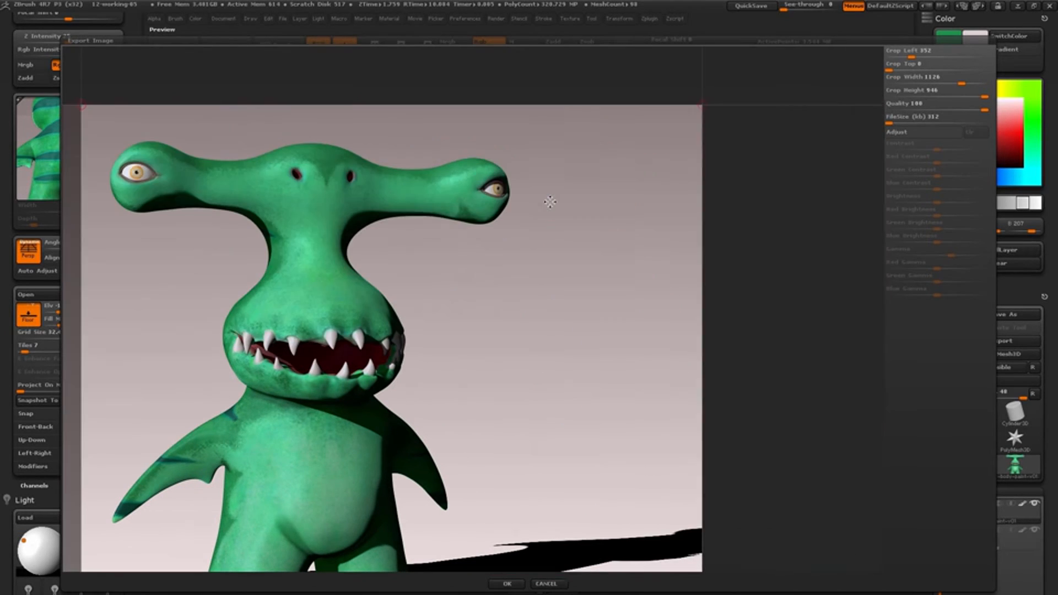
pyautogui.moveTo(692, 105); pyautogui.dragTo(558, 104)
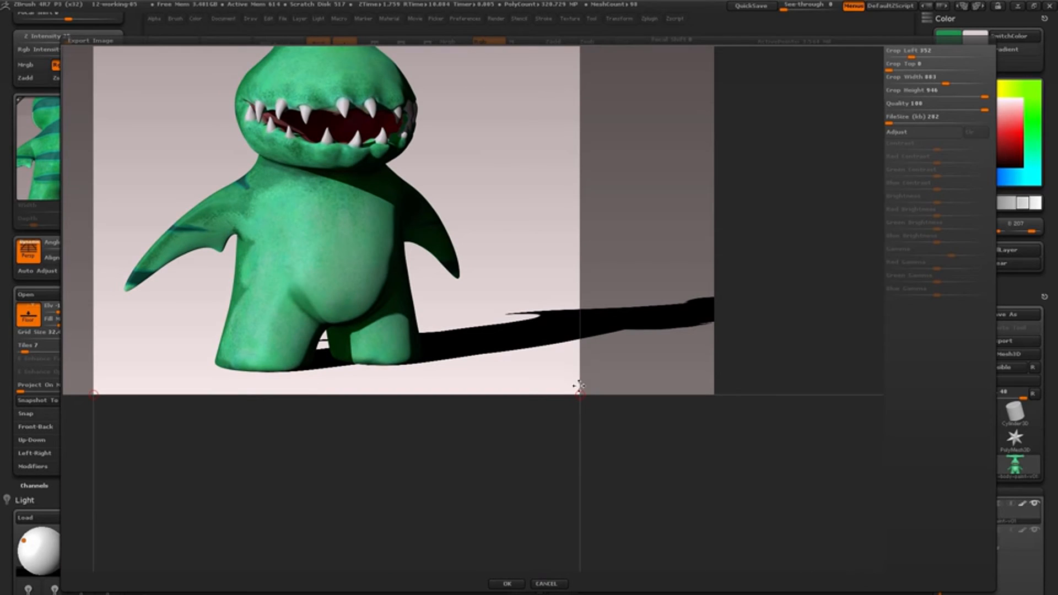
pyautogui.moveTo(578, 386); pyautogui.dragTo(569, 370)
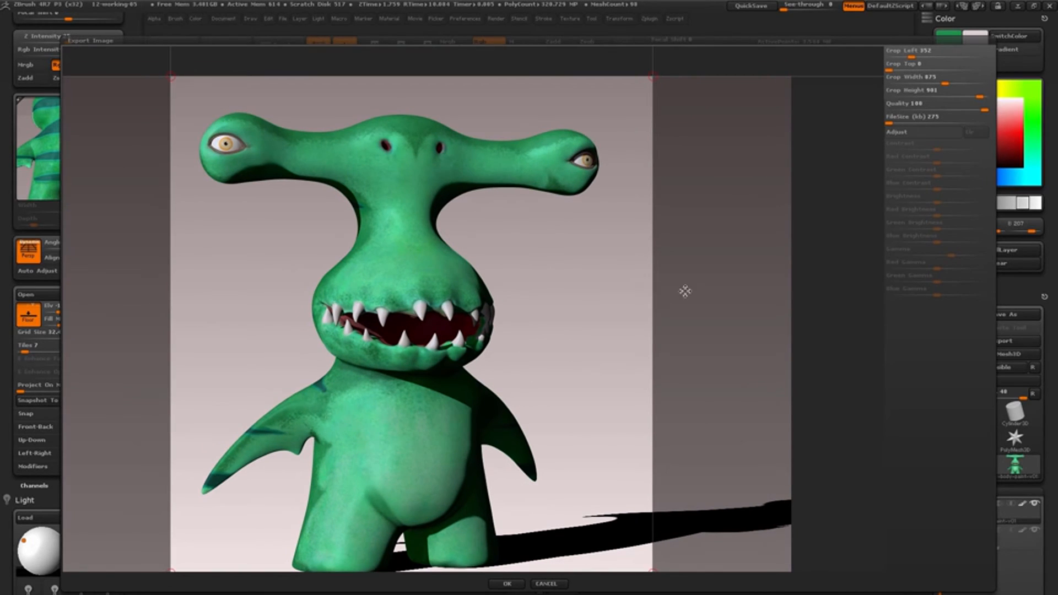
pyautogui.moveTo(889, 70); pyautogui.dragTo(944, 81)
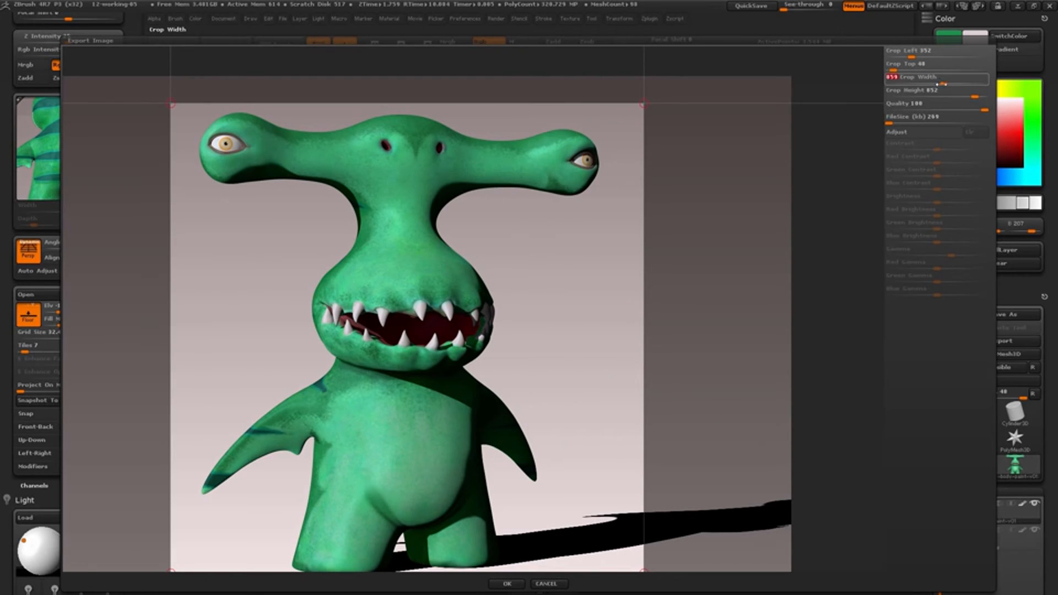
# - Enable the image adjustments, raise the contrast slightly and complete the export
pyautogui.click(930, 136)
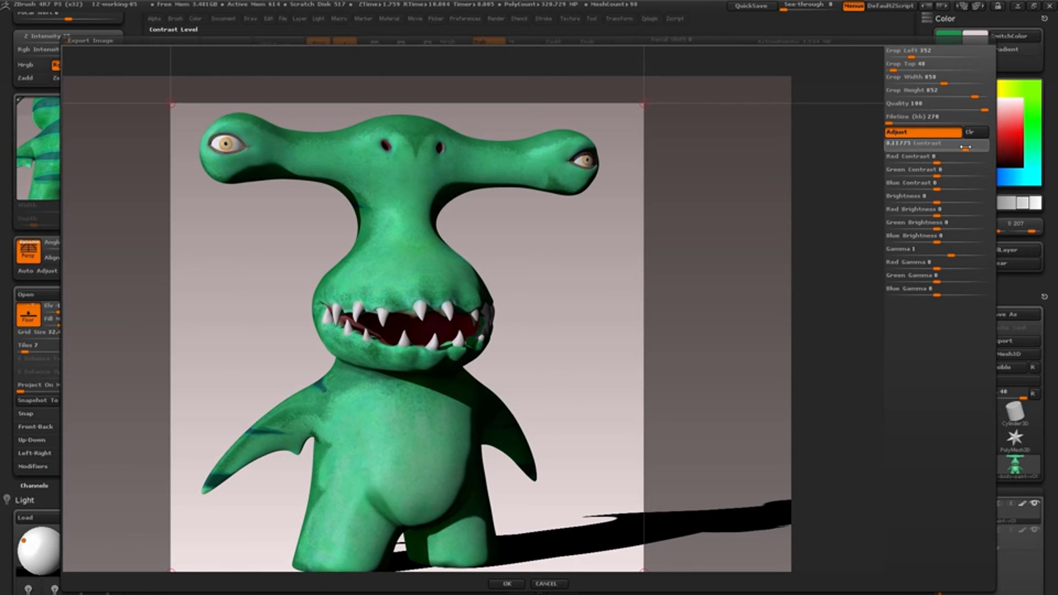
pyautogui.moveTo(899, 146); pyautogui.dragTo(946, 148)
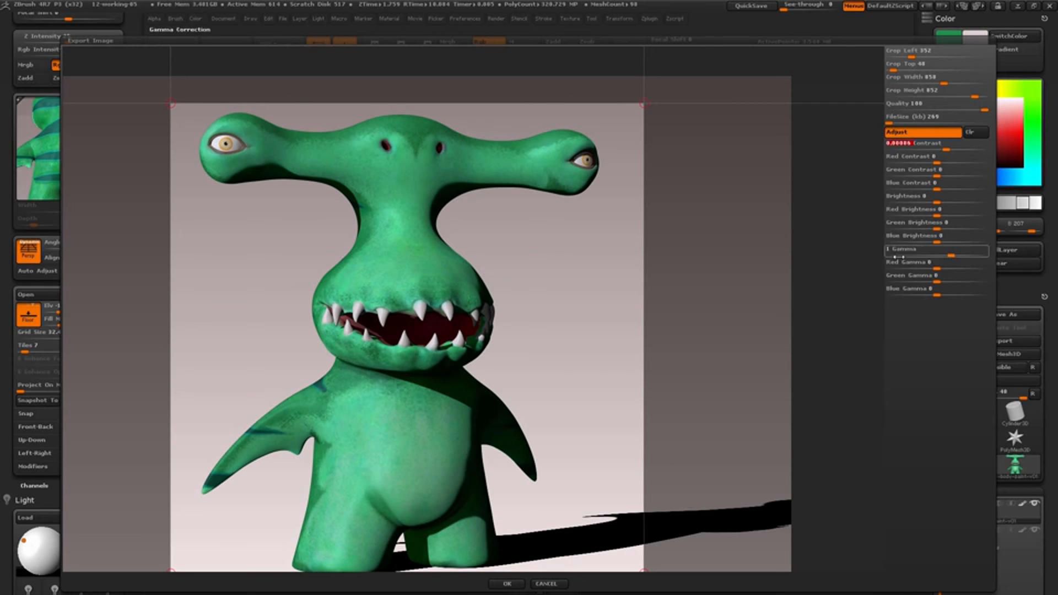
pyautogui.click(501, 586)
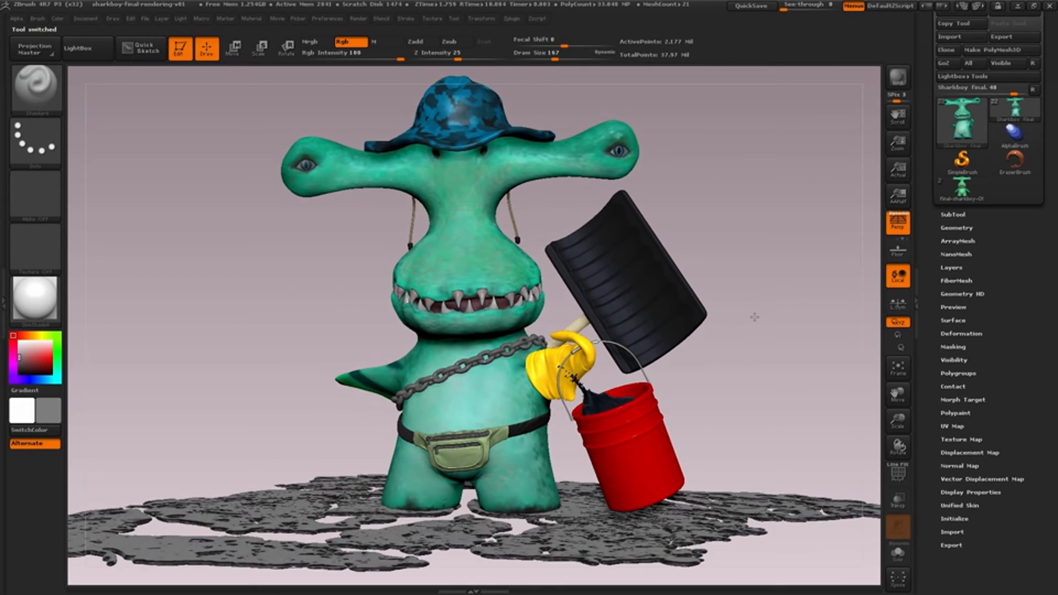
pyautogui.moveTo(756, 286); pyautogui.dragTo(752, 281)
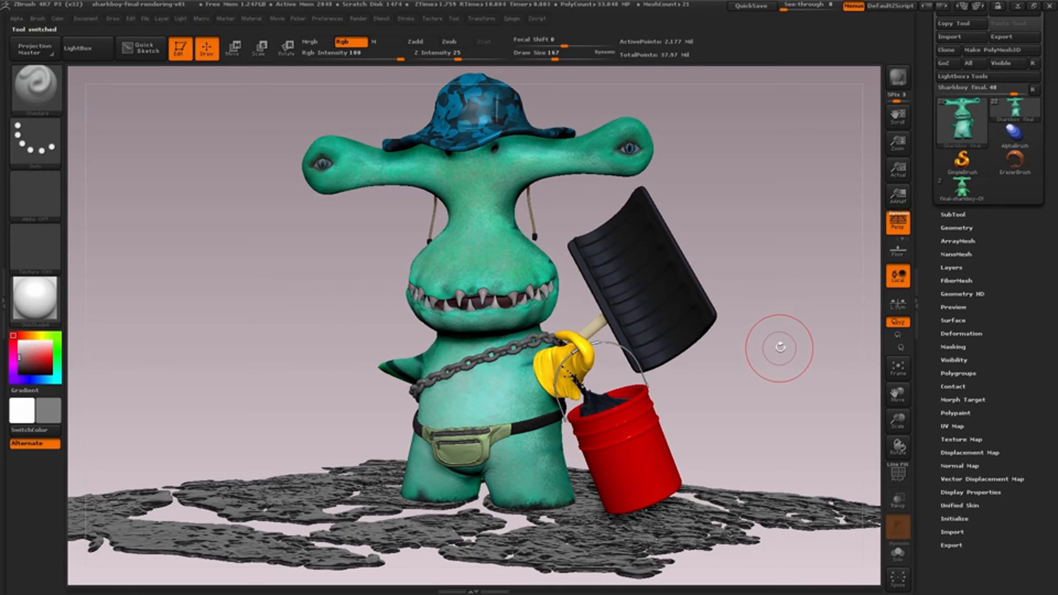
pyautogui.moveTo(781, 347); pyautogui.dragTo(774, 350)
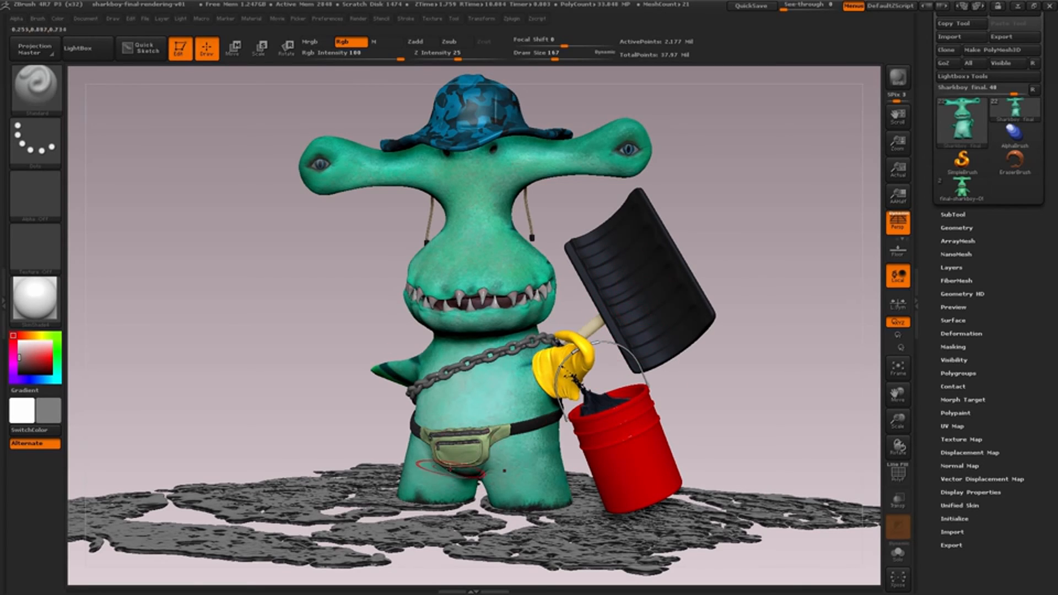
pyautogui.moveTo(343, 406)
pyautogui.mouseDown()
pyautogui.moveTo(304, 298)
pyautogui.moveTo(341, 286)
pyautogui.mouseUp()
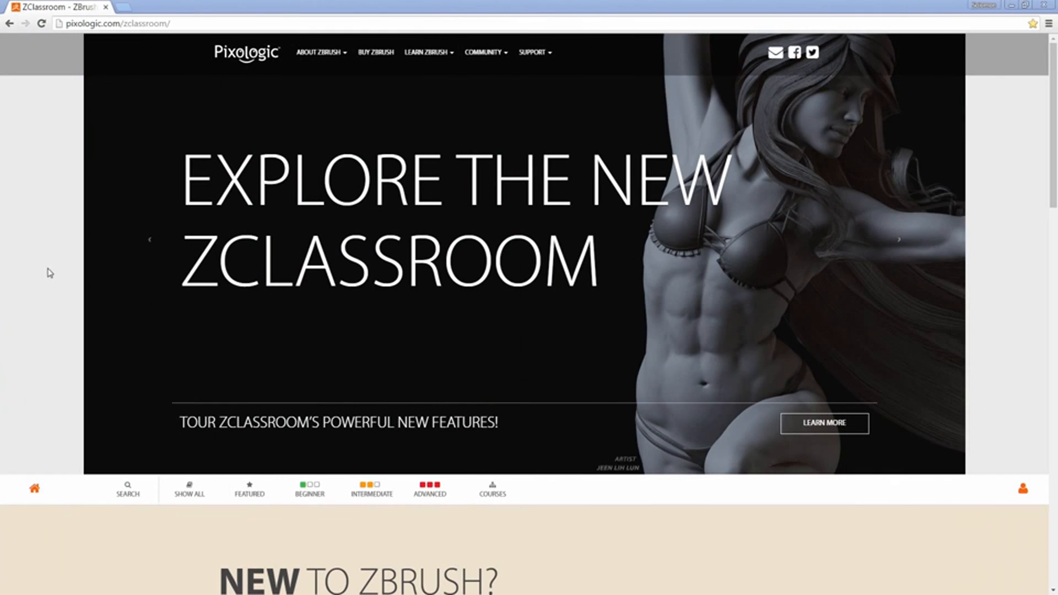
# - On the Pixologic ZClassroom page in Chrome, open the beginner lessons
pyautogui.click(52, 271)
pyautogui.scroll(-3, 53, 272)
pyautogui.scroll(-3, 291, 199)
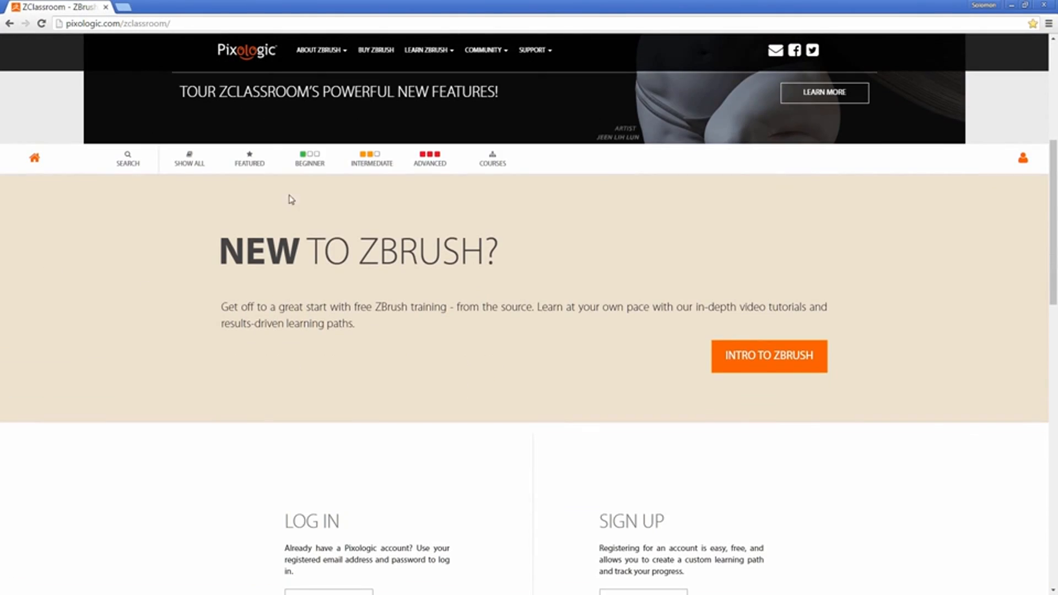
pyautogui.click(319, 164)
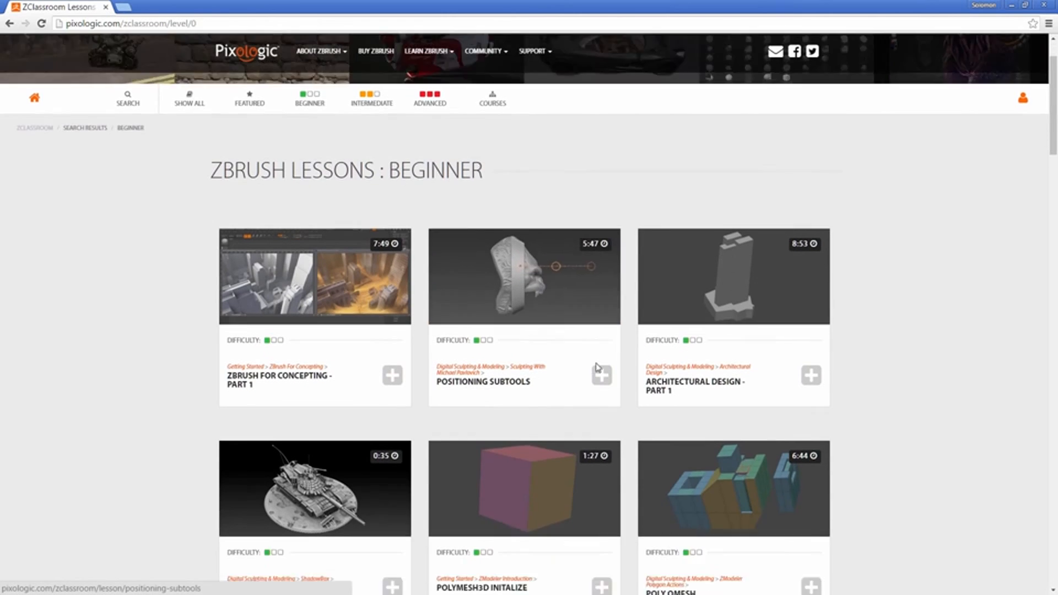
# - Look through the list of beginner ZBrush lessons and return to its start
pyautogui.scroll(-3, 707, 399)
pyautogui.scroll(-9, 706, 399)
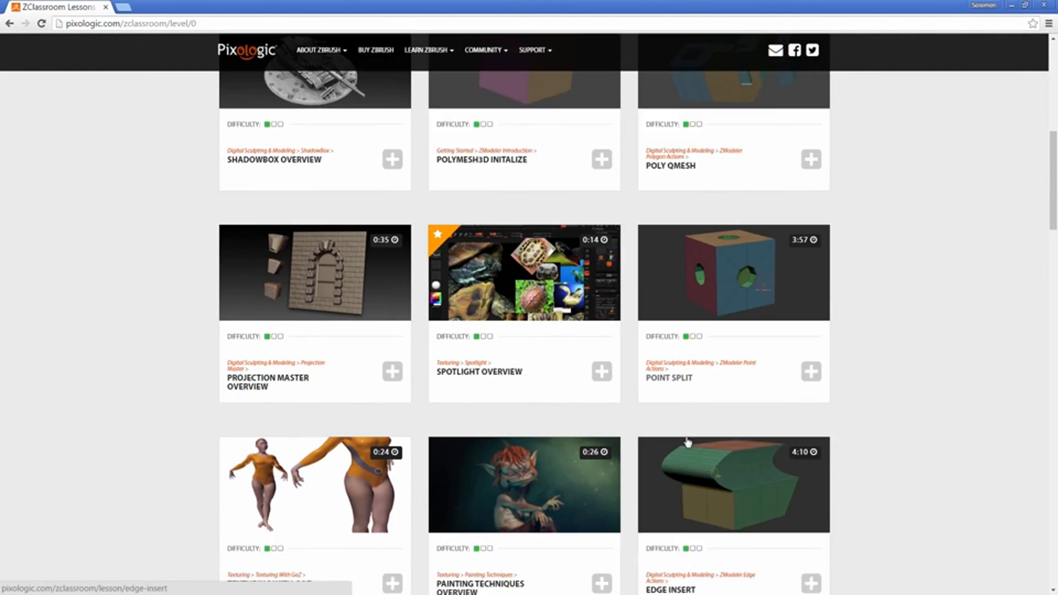
pyautogui.scroll(-4, 687, 440)
pyautogui.scroll(11, 681, 440)
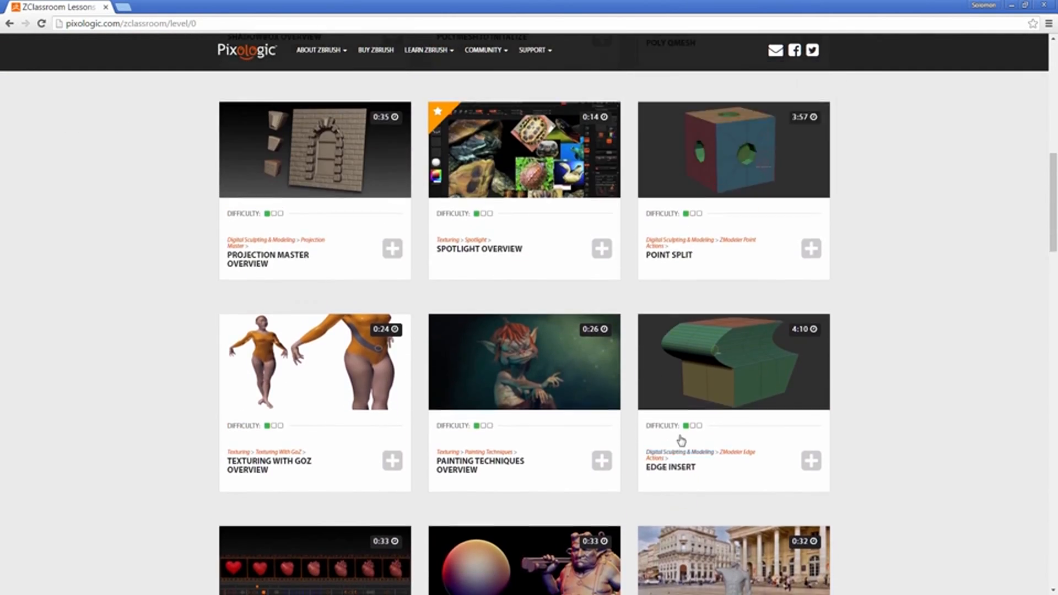
pyautogui.scroll(4, 674, 438)
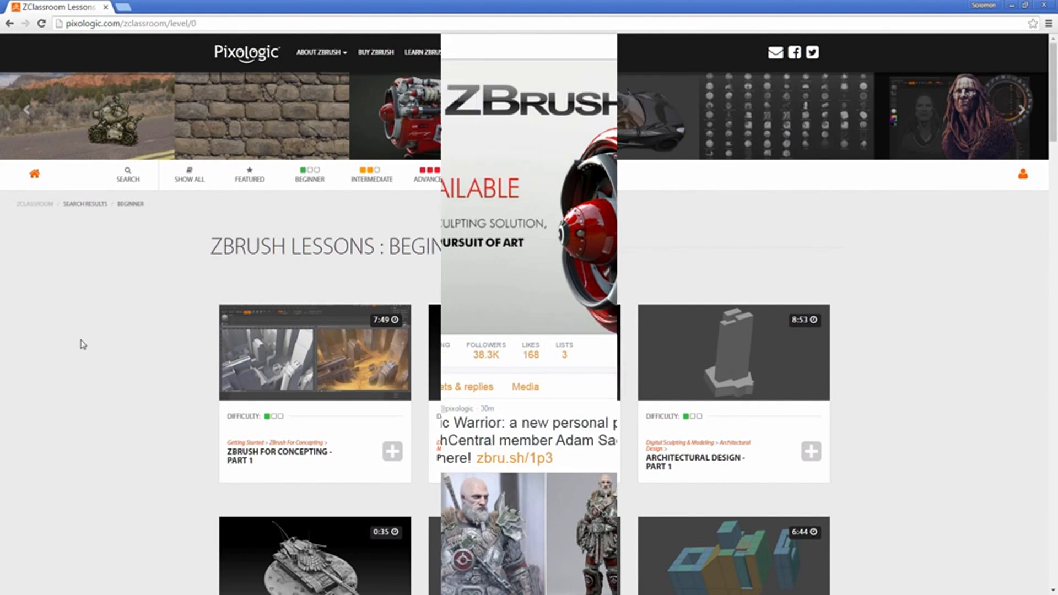
# - Browse the recent tweets on Pixologic's Twitter profile and return to the start of the feed
pyautogui.scroll(-8, 94, 373)
pyautogui.scroll(-7, 95, 374)
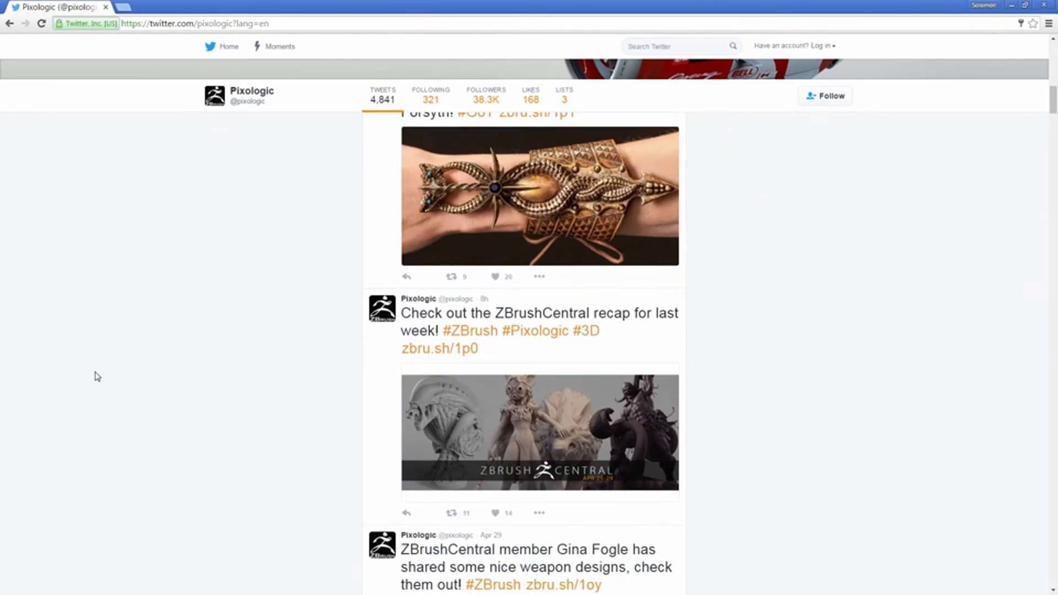
pyautogui.scroll(14, 94, 374)
pyautogui.scroll(2, 96, 377)
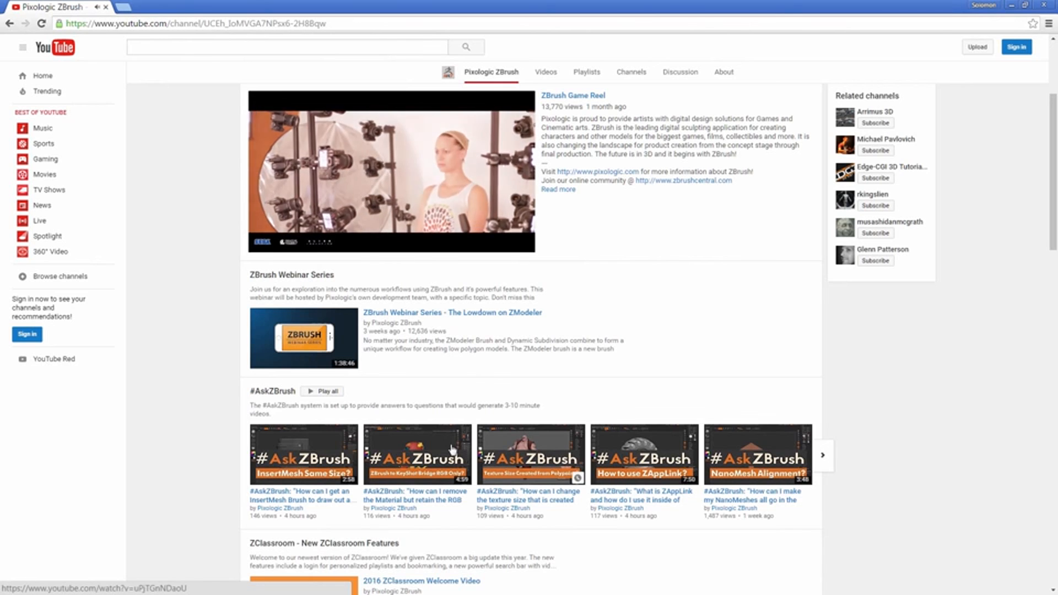
# - Look over the Pixologic ZBrush YouTube channel's home page, ending at the channel header
pyautogui.scroll(3, 191, 431)
pyautogui.scroll(1, 191, 432)
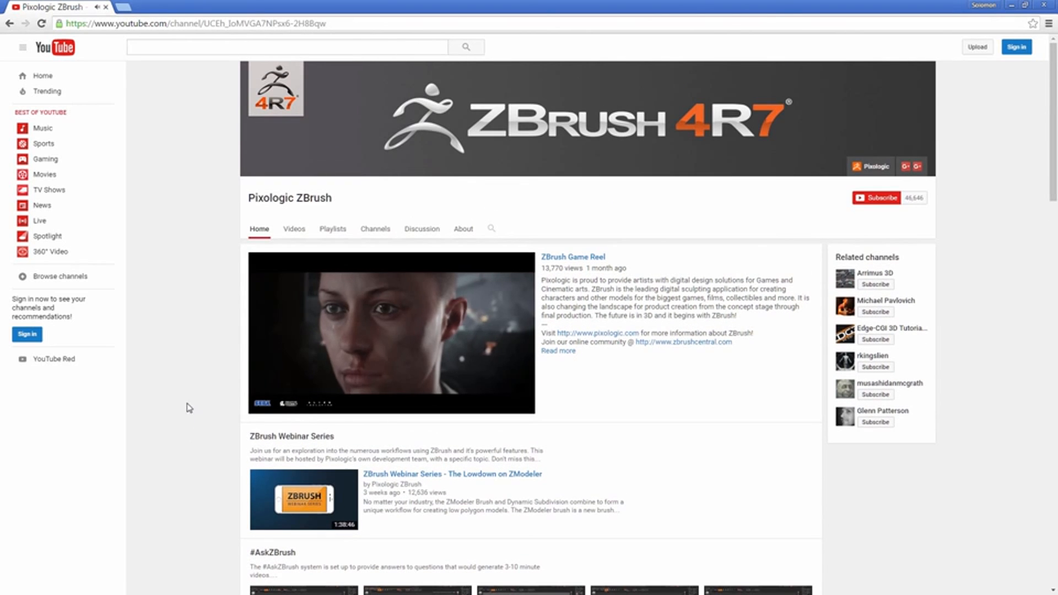